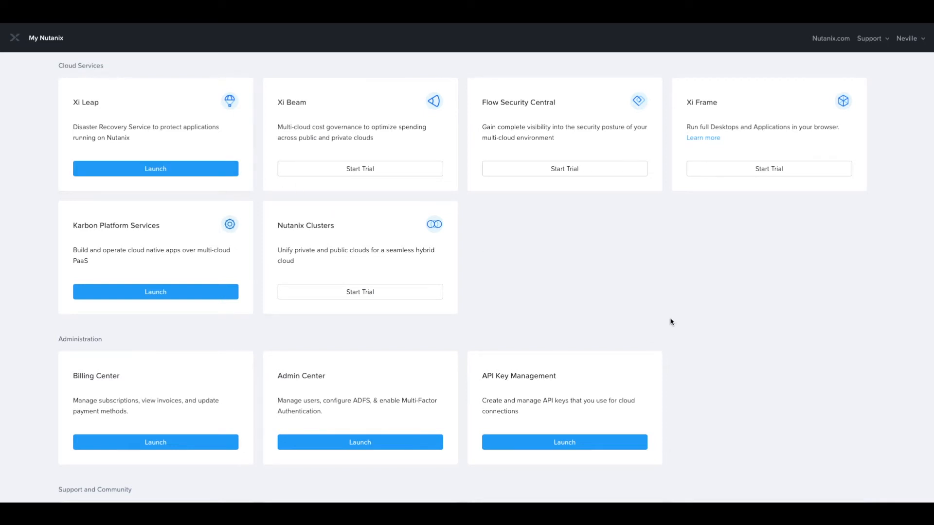
Look through the cloud services, administration and support tiles on the My Nutanix page
scroll(742, 336, "down", 1)
scroll(742, 337, "up", 1)
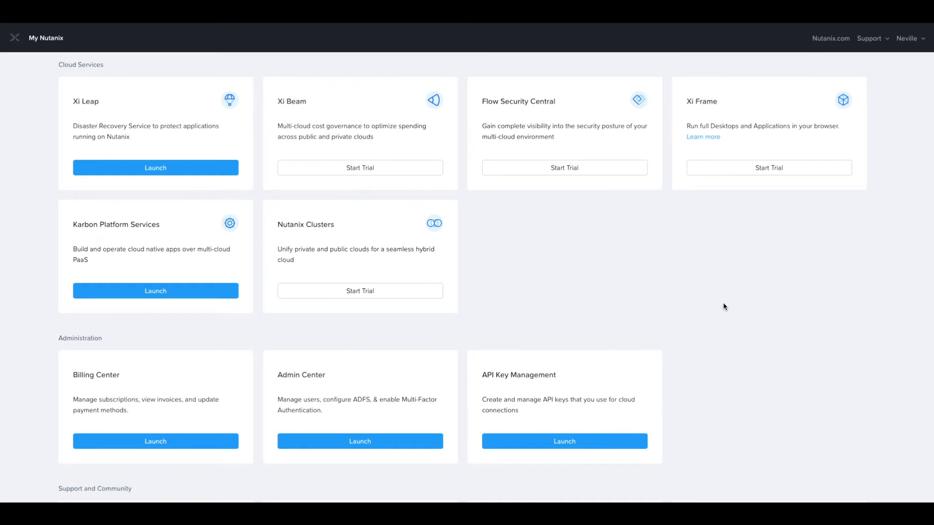
scroll(709, 309, "down", 2)
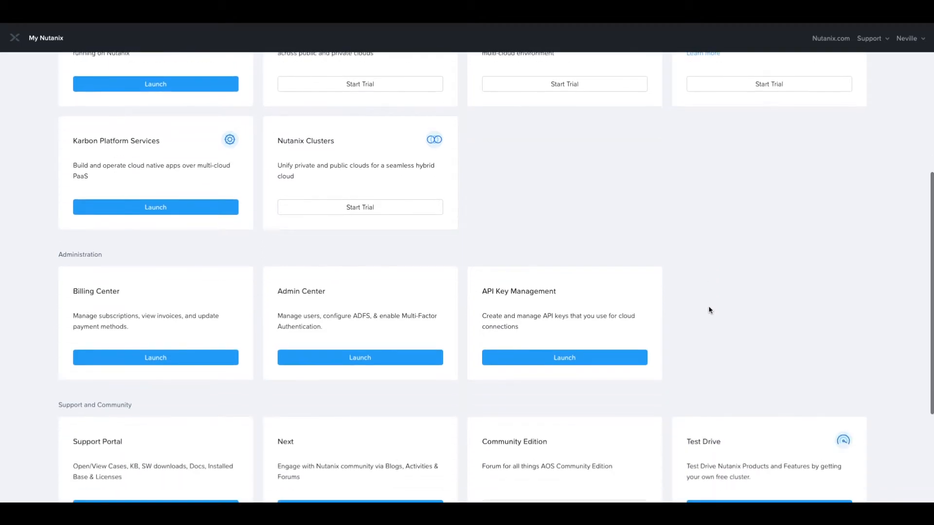
scroll(709, 308, "up", 2)
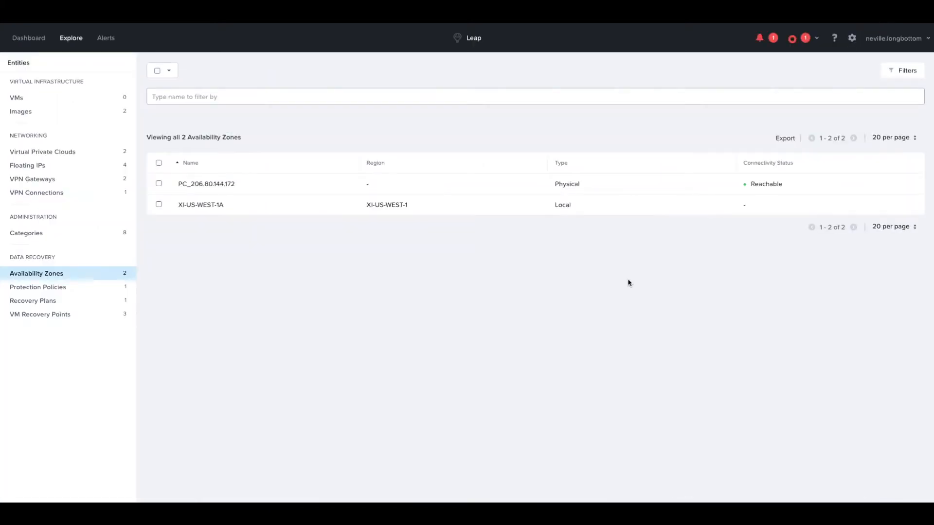
Open the Leap dashboard and check the time ranges offered for Recovery Plan Status, keeping 1 Week
left_click(28, 38)
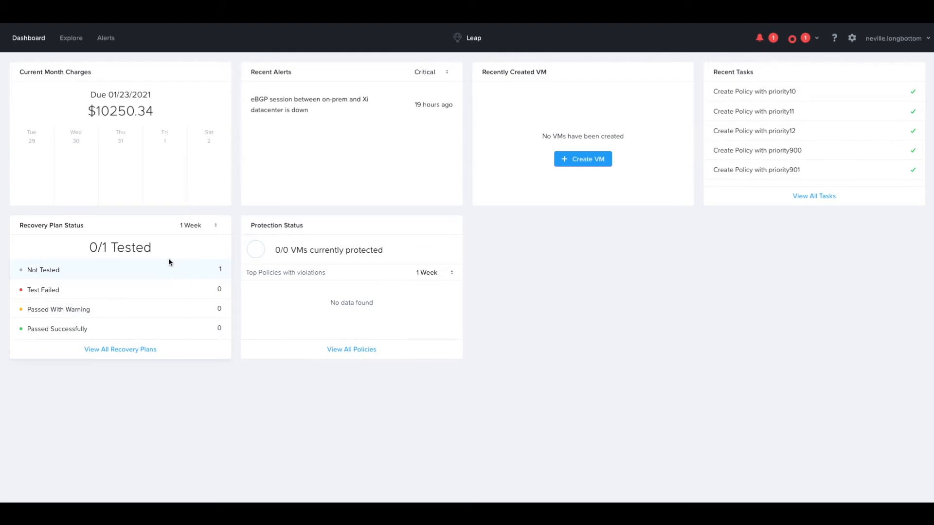
left_click(192, 232)
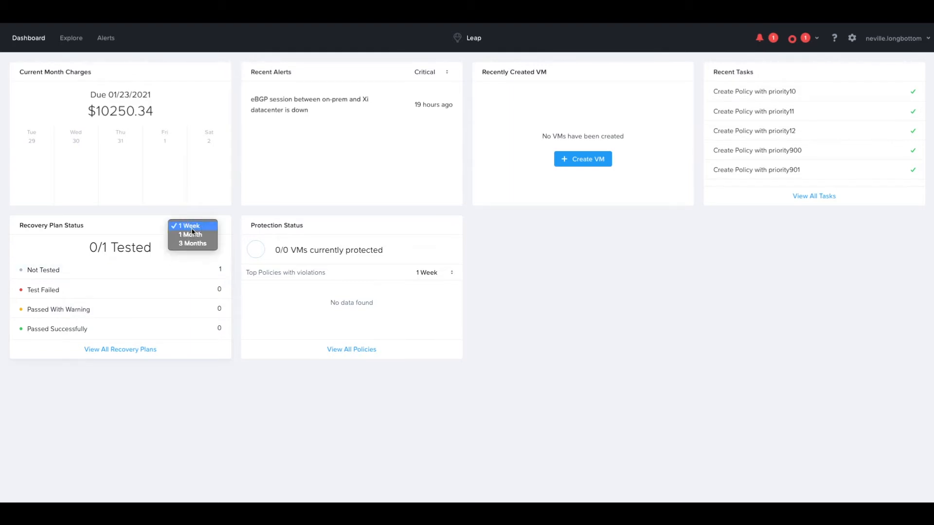
left_click(203, 229)
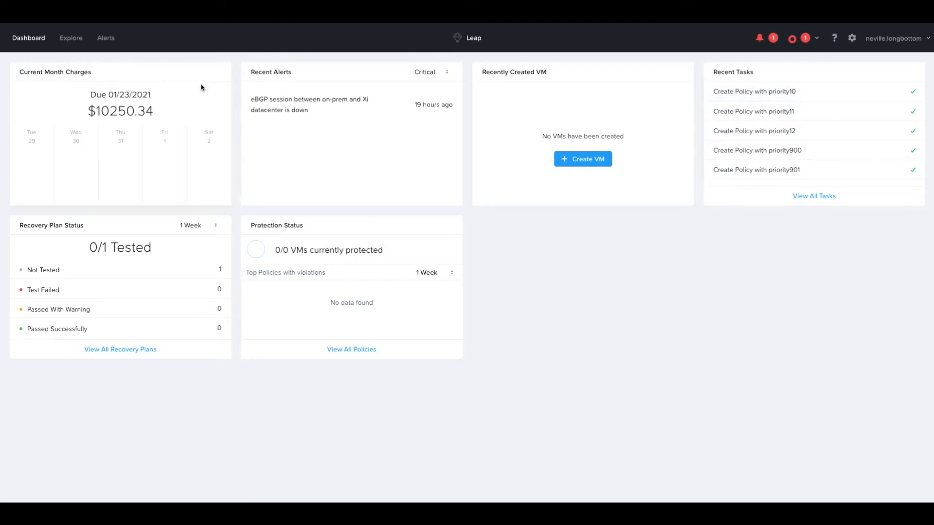
Explore the virtual infrastructure entities in Leap, viewing the VMs and the images
left_click(77, 43)
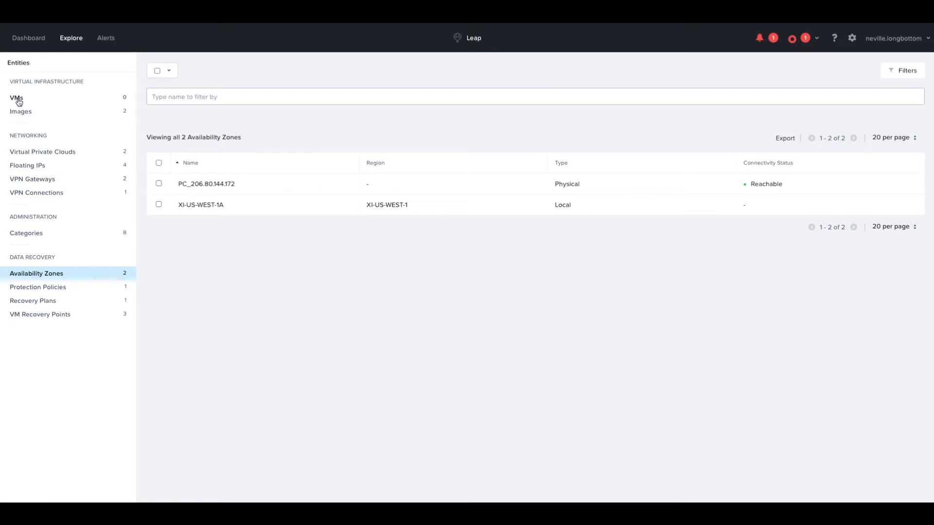
left_click(18, 99)
left_click(21, 111)
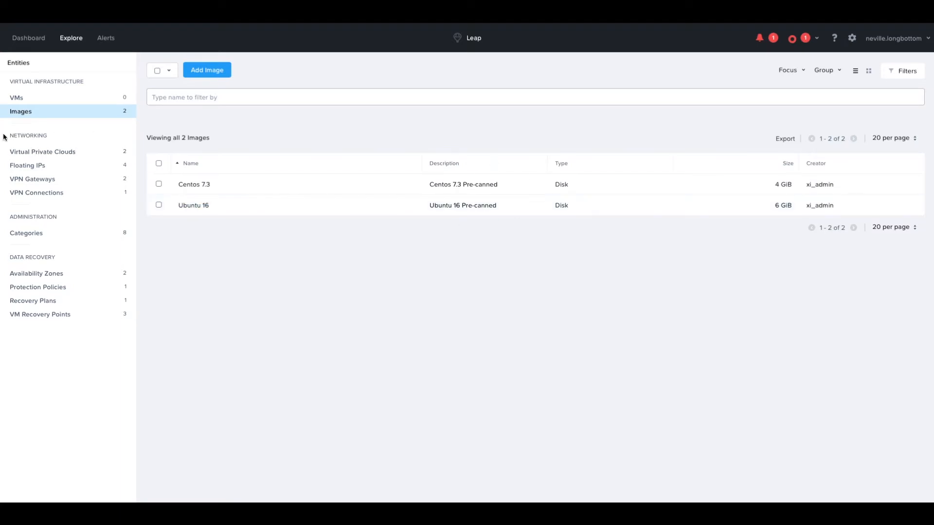
Review the networking entities: virtual private clouds, floating IPs, VPN gateways and VPN connections
left_click(55, 156)
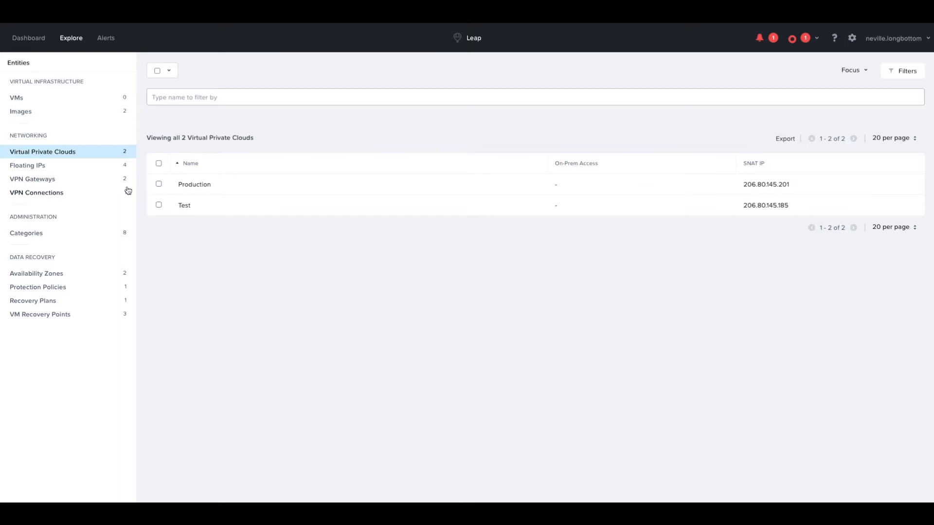
left_click(33, 167)
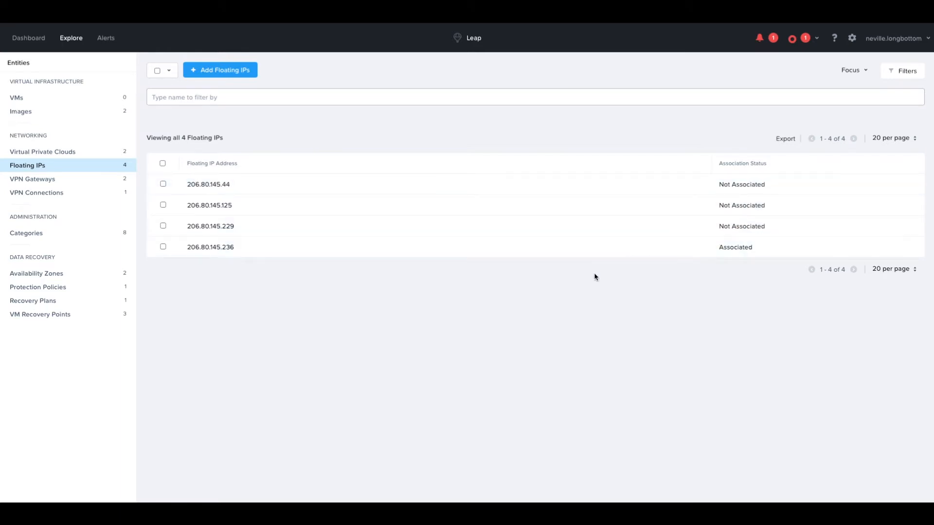
left_click(34, 181)
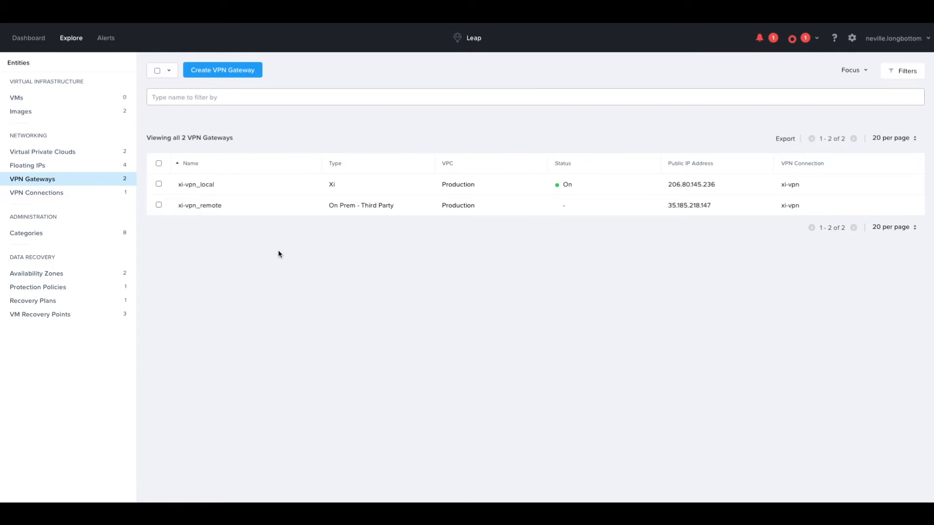
left_click(37, 195)
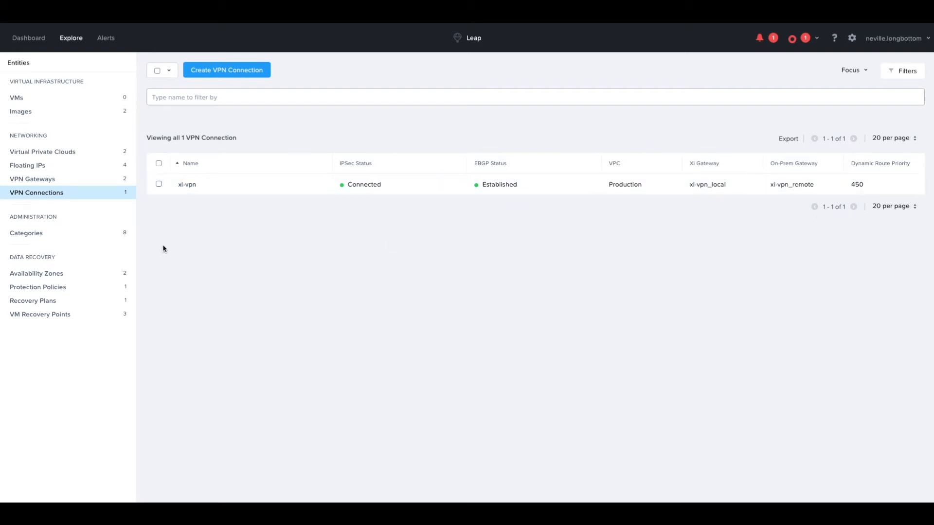
Expand the Demo category's values, and examine the type and connectivity status of the availability zones
left_click(26, 236)
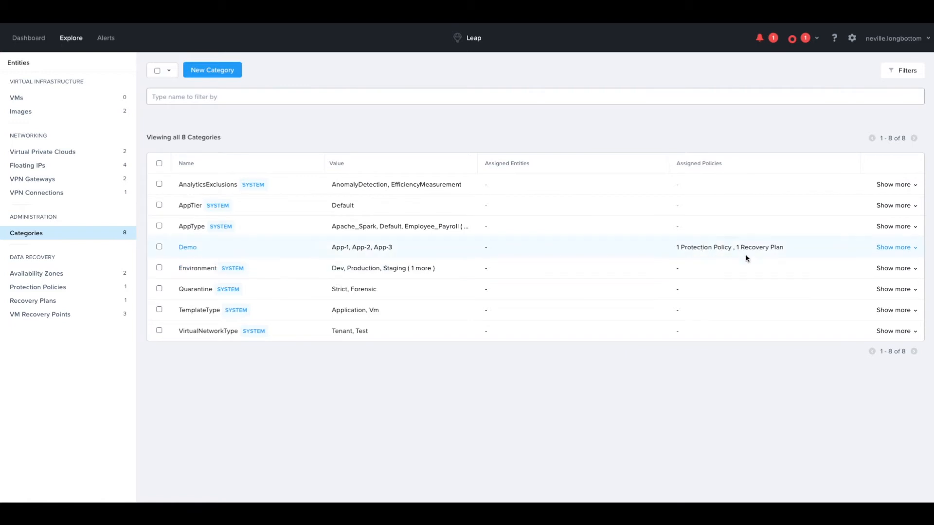
left_click(902, 249)
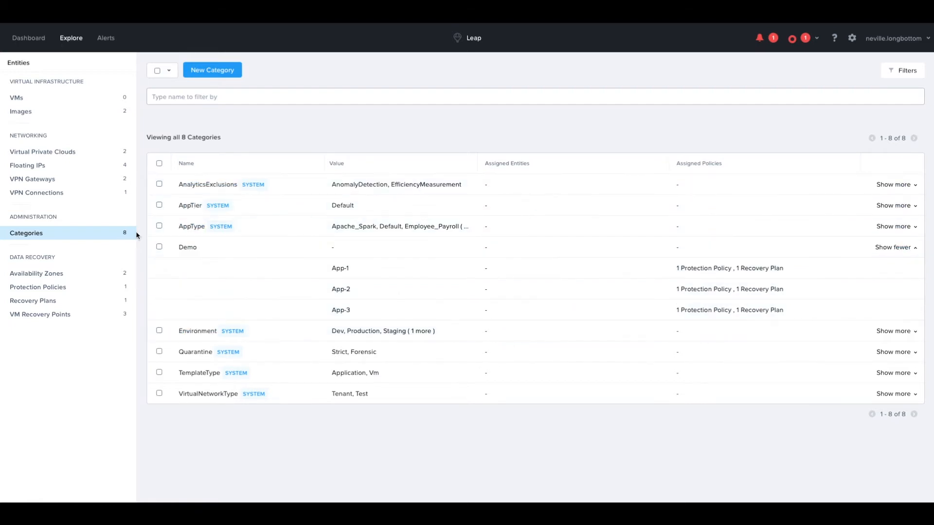
left_click(49, 274)
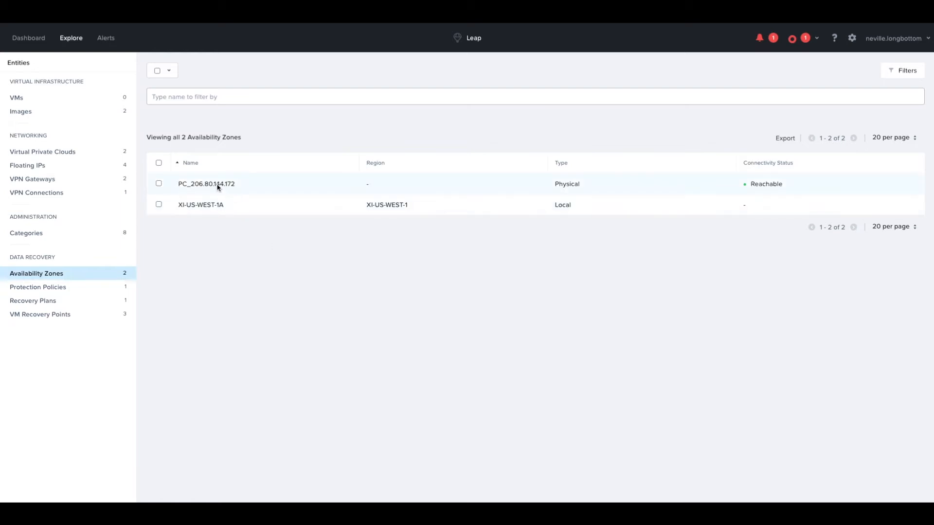
double_click(573, 204)
double_click(564, 185)
mouse_move(564, 187)
left_mouse_down()
mouse_move(550, 187)
mouse_move(581, 187)
left_mouse_up()
left_click_drag(788, 186, 750, 186)
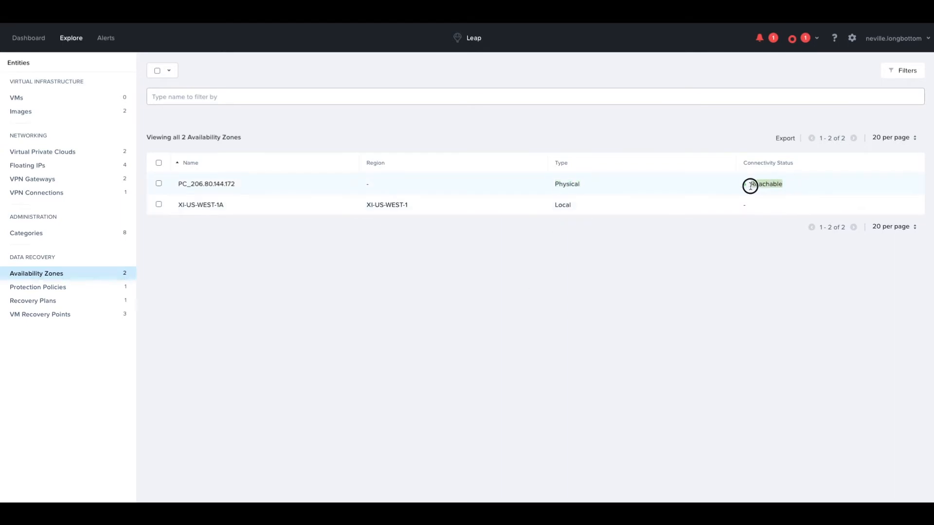
Review the protection policies, recovery plans and VM recovery points in the data recovery section
left_click(9, 289)
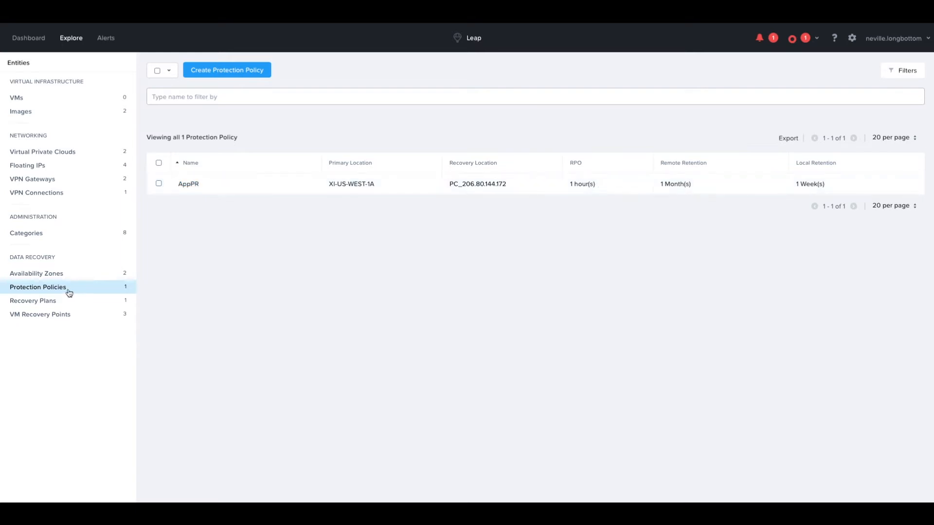
left_click(29, 301)
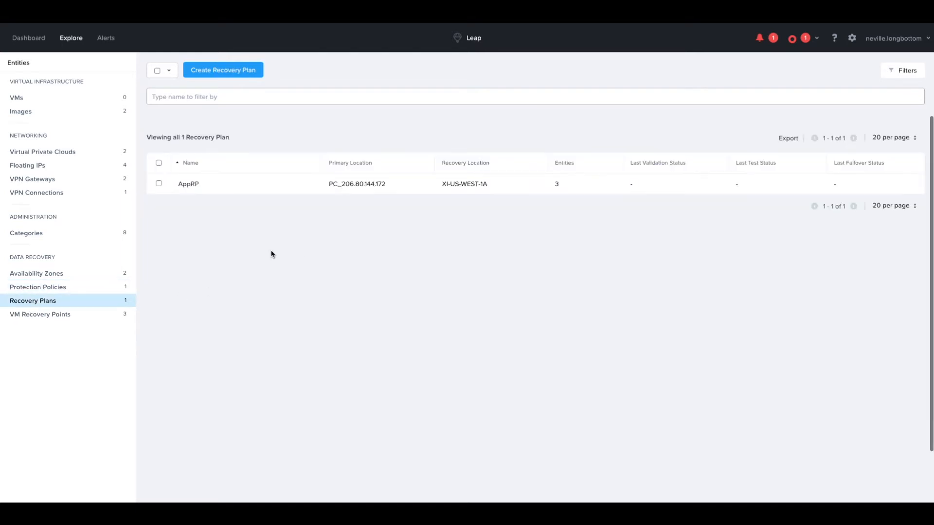
left_click(69, 315)
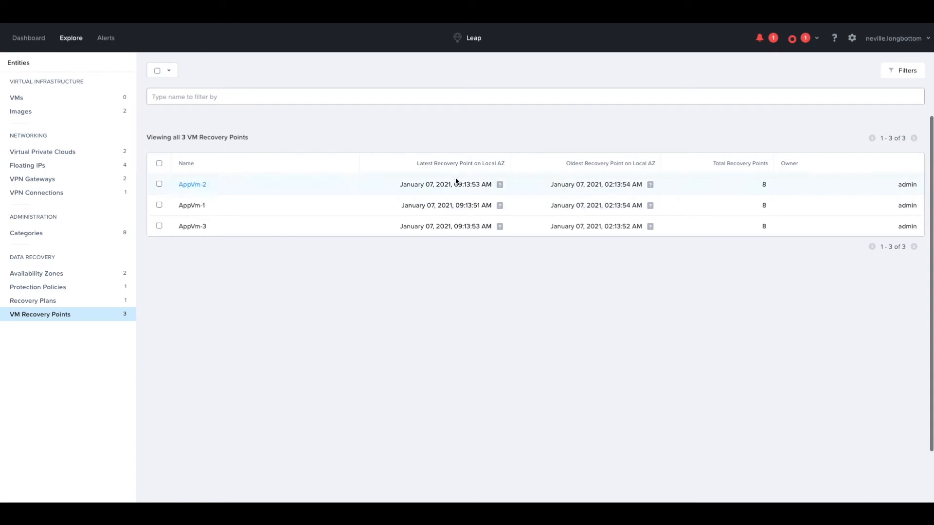
Select the critical eBGP session alert to see its available actions, and return to the Leap dashboard
left_click(105, 38)
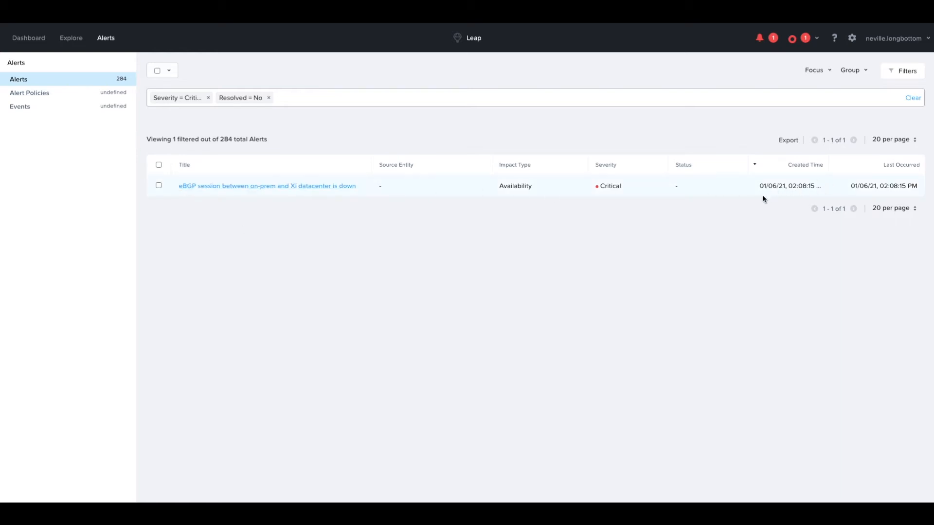
left_click(159, 185)
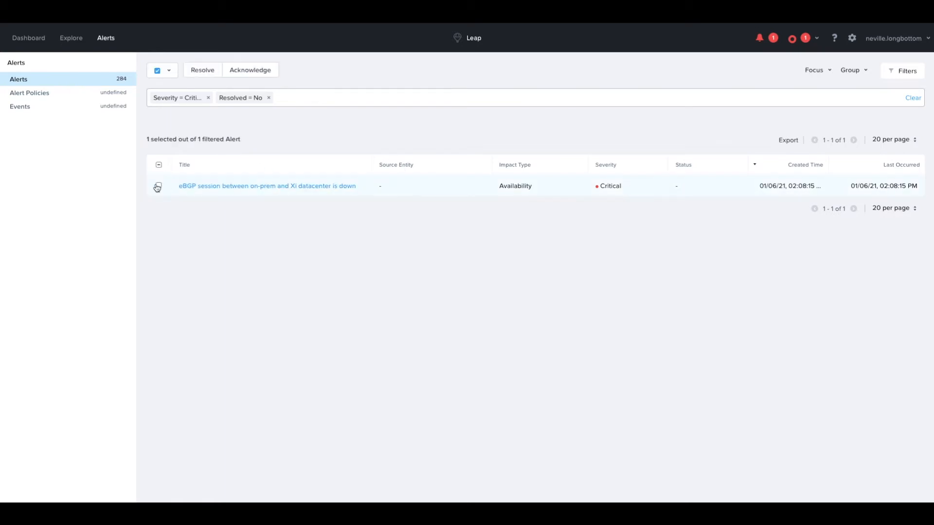
left_click(30, 38)
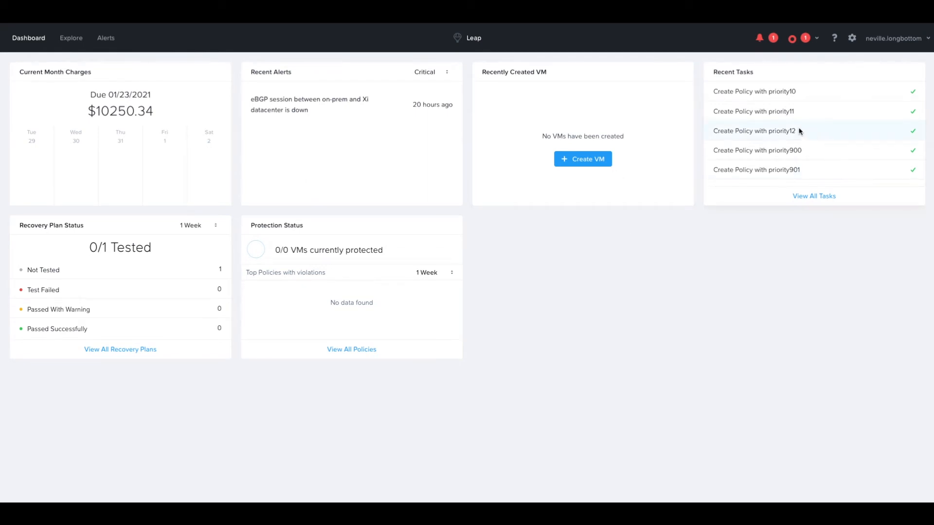
Switch to Prism Central and view its list of user VMs
mouse_move(912, 23)
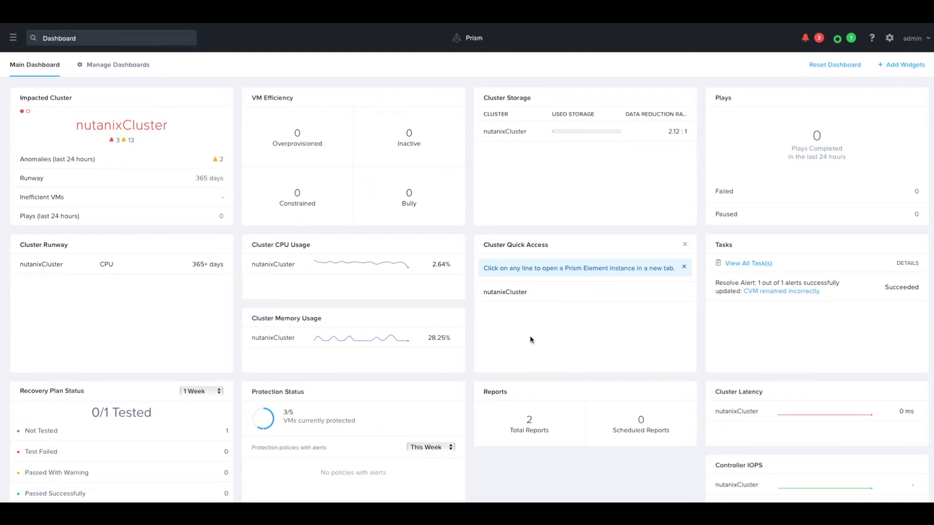
left_click(10, 40)
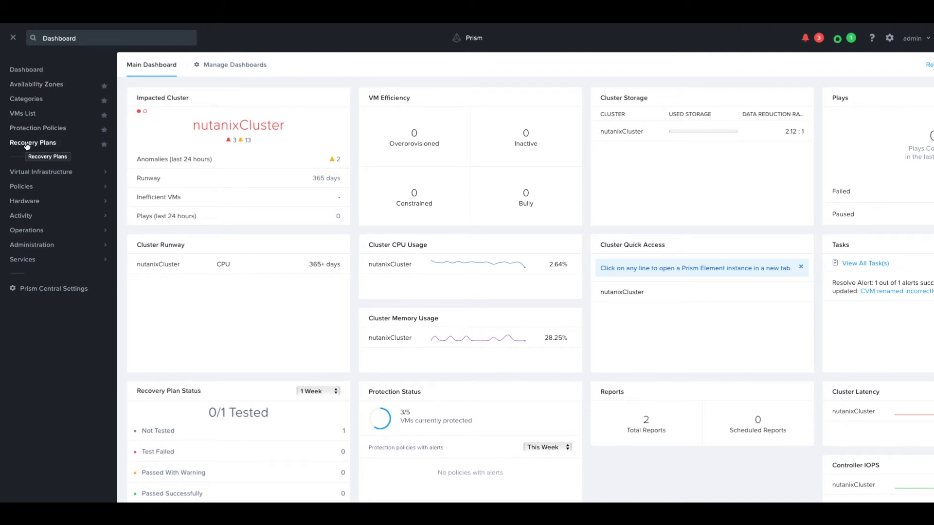
left_click(29, 115)
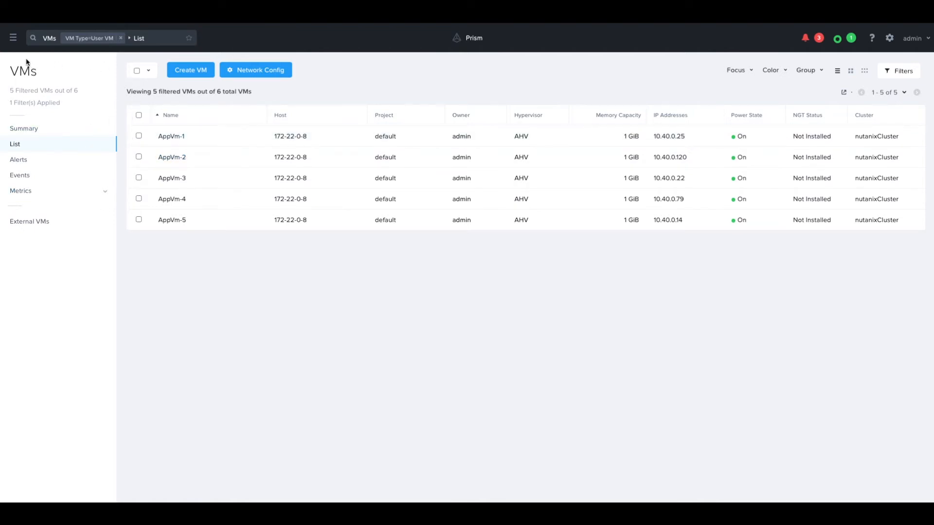
Examine the policies, values and entities linked to the Demo category, and close its details
left_click(13, 38)
left_click(31, 101)
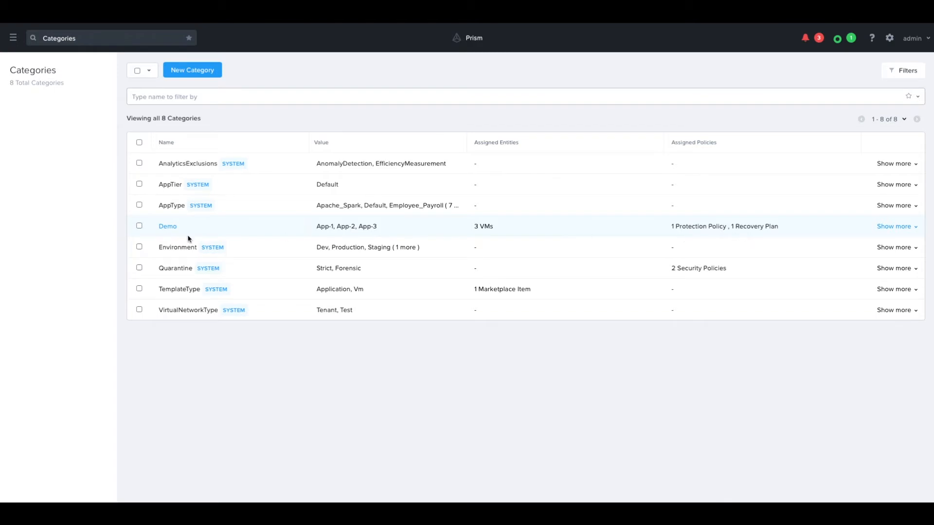
left_click(167, 227)
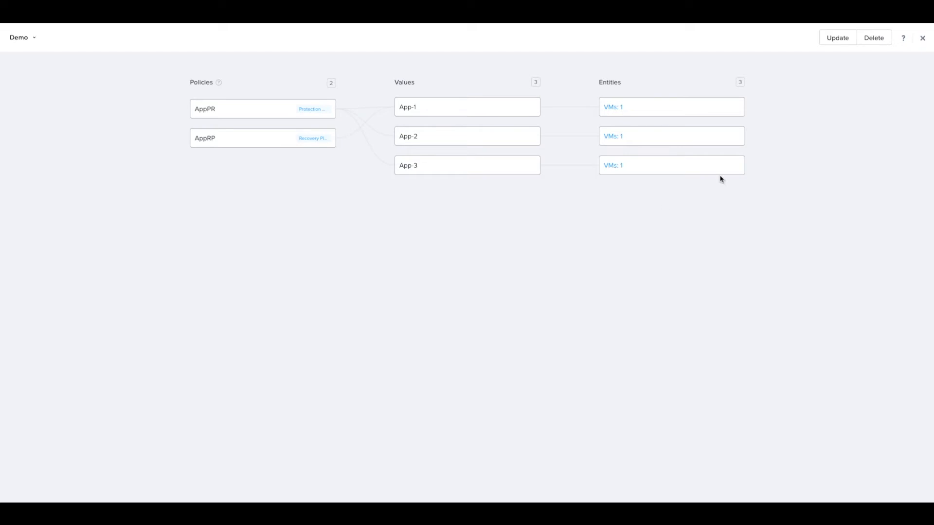
left_click(923, 38)
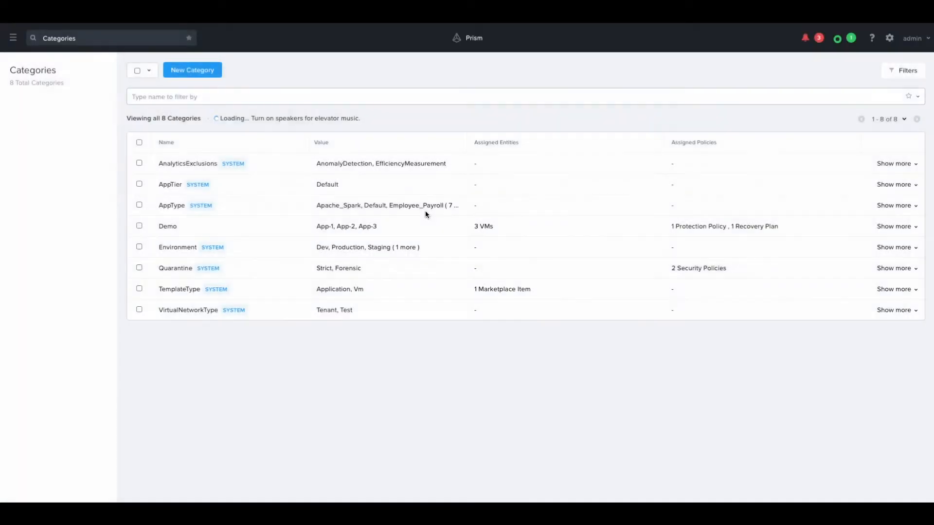
Open the summary of the AppPR protection policy
left_click(12, 38)
left_click(33, 128)
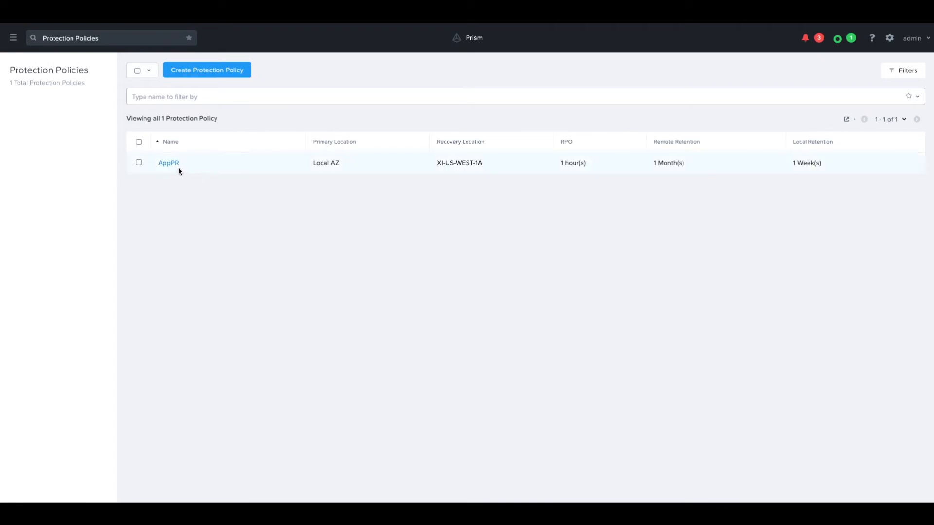
left_click(170, 165)
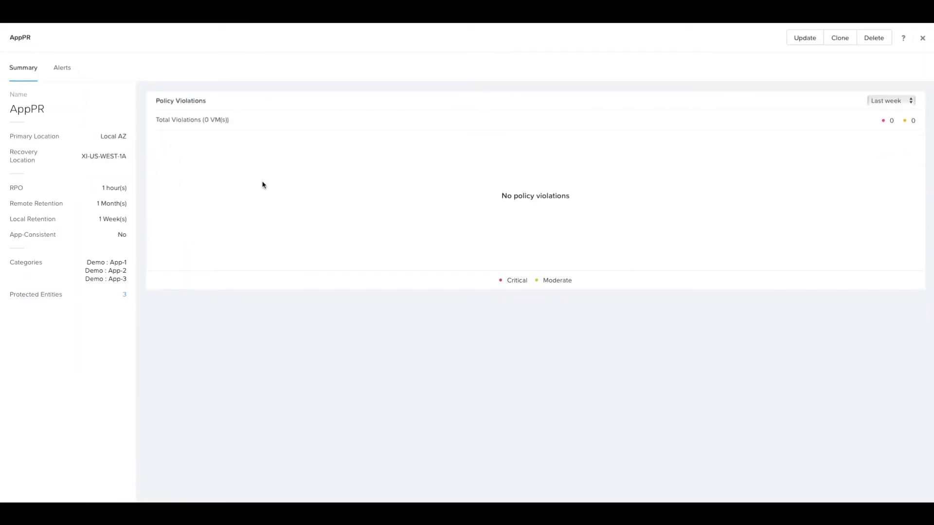
Review AppPR's locations, retention settings and associated categories in the update form without saving, and view the policy's alerts
left_click(807, 40)
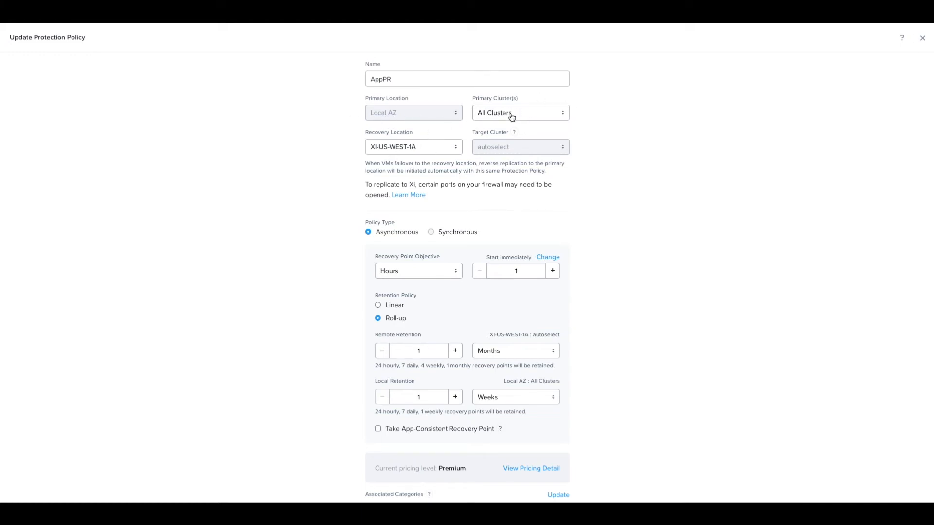
scroll(291, 191, "down", 1)
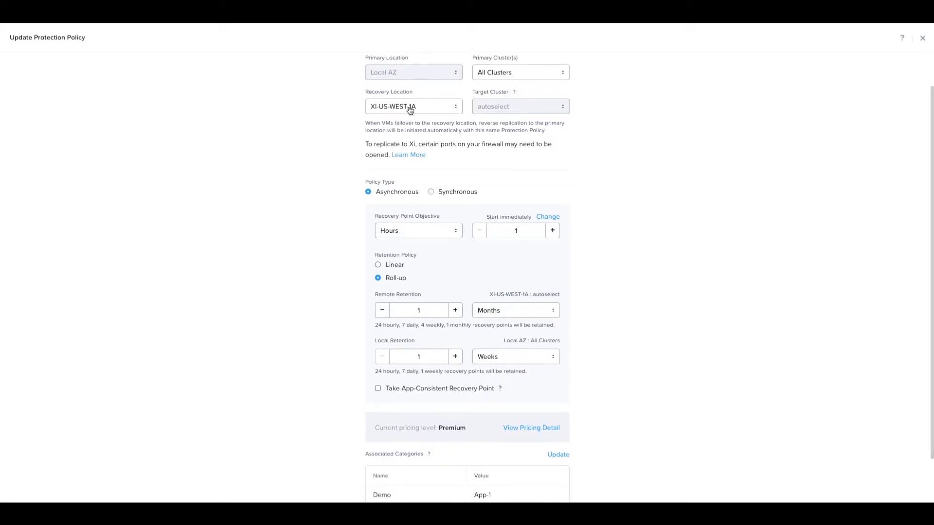
scroll(279, 242, "down", 2)
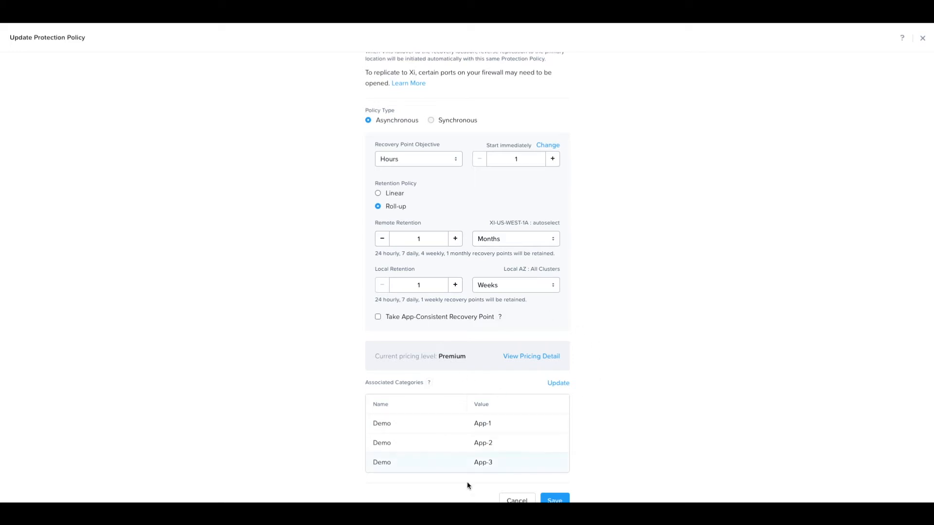
left_click(517, 500)
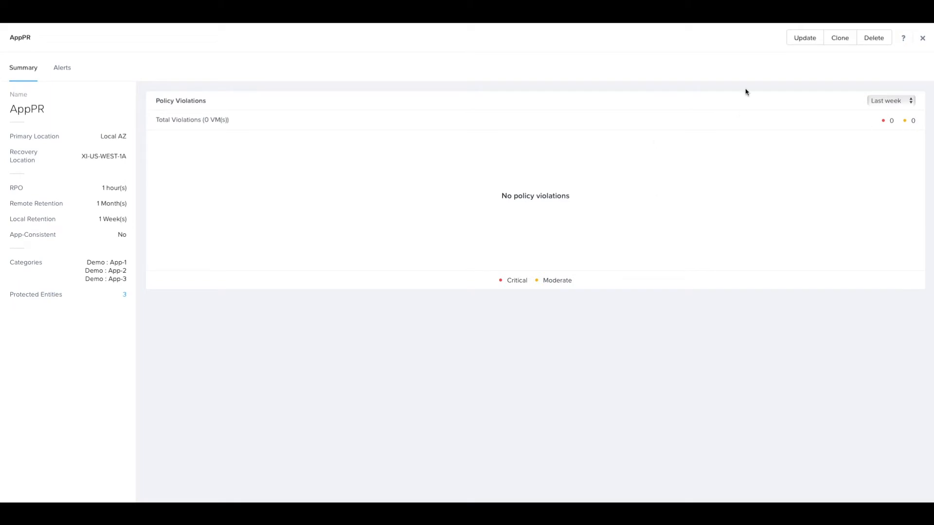
left_click(63, 68)
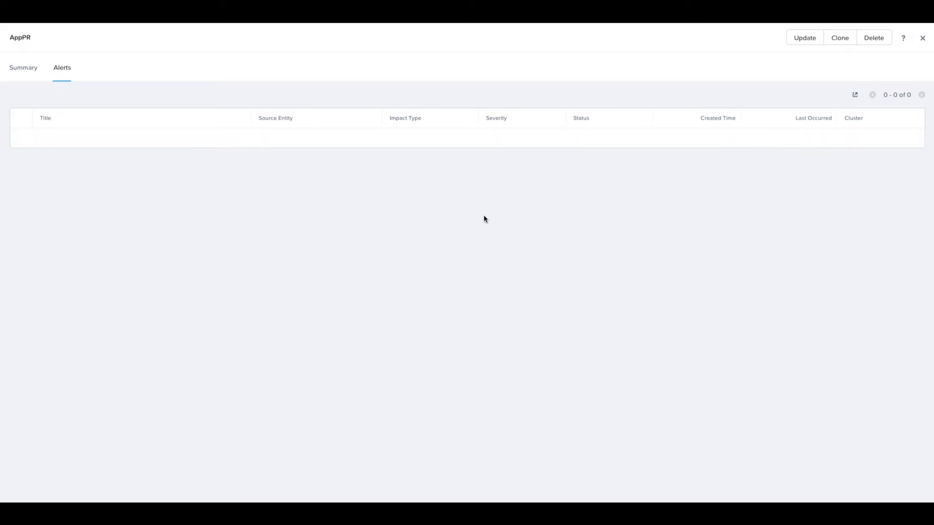
Return to AppPR's summary, close the policy, and open the AppRP recovery plan
left_click(12, 68)
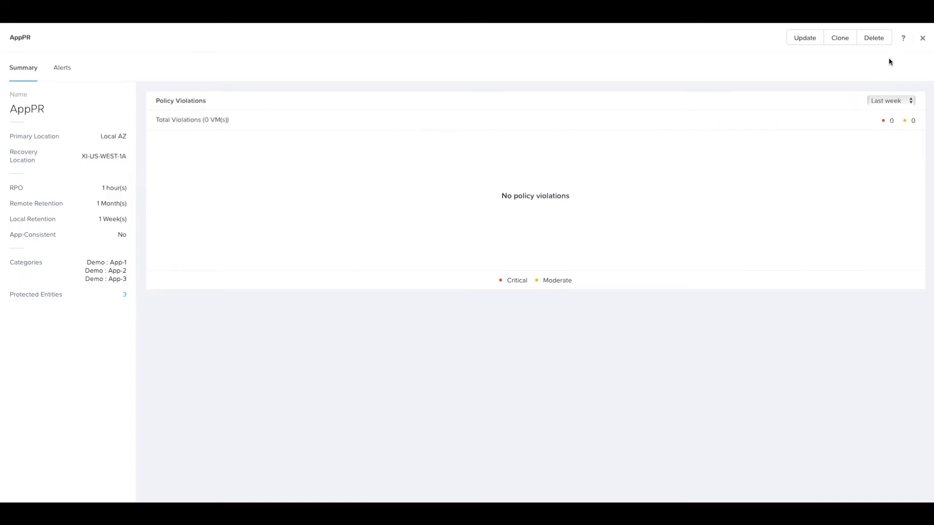
left_click(922, 39)
left_click(18, 40)
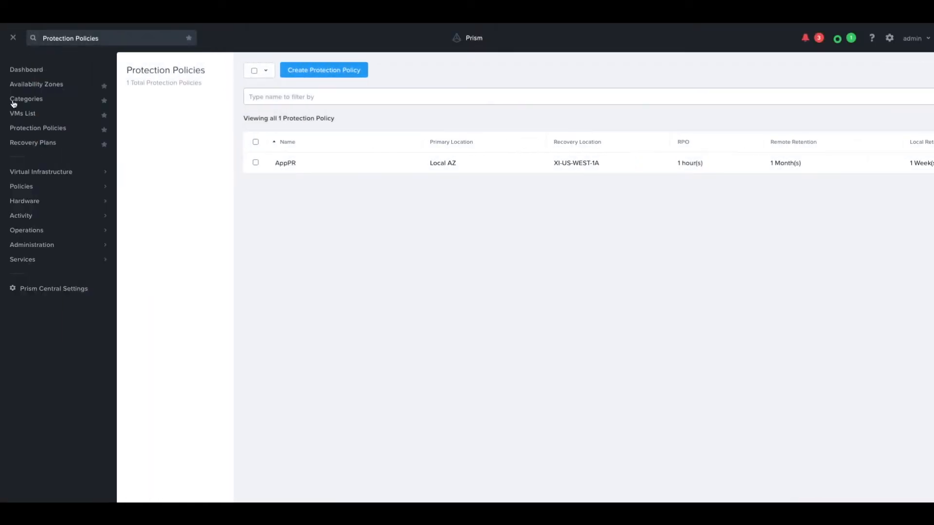
left_click(26, 144)
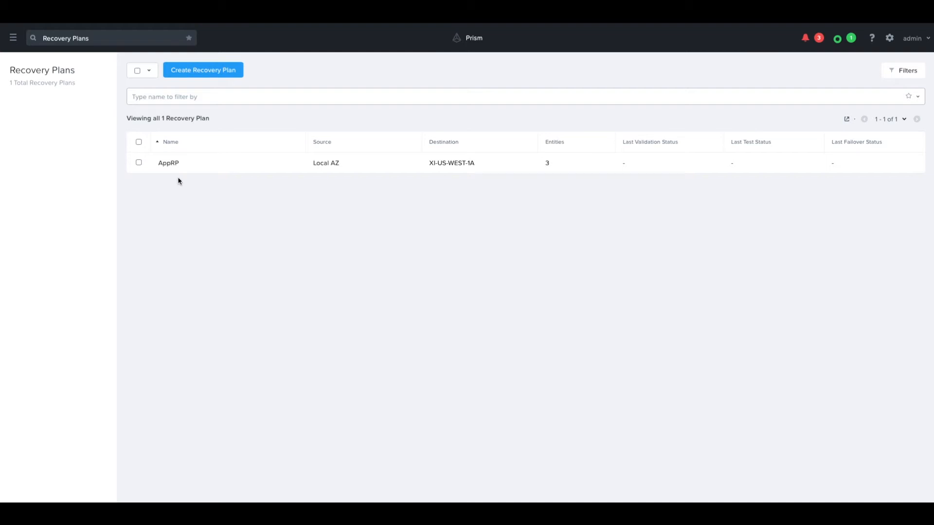
left_click(170, 165)
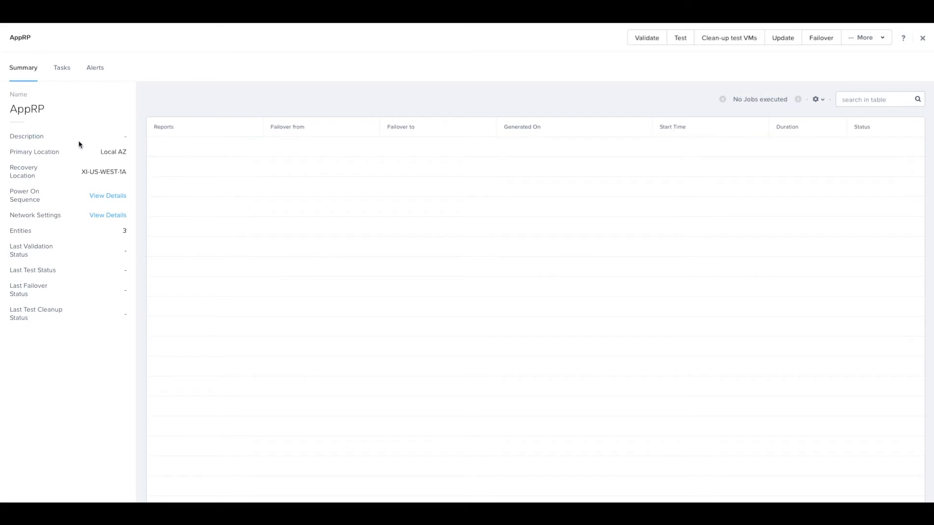
Review AppRP's validate, test and failover tasks and its alerts, and return to the plan's summary
left_click(62, 69)
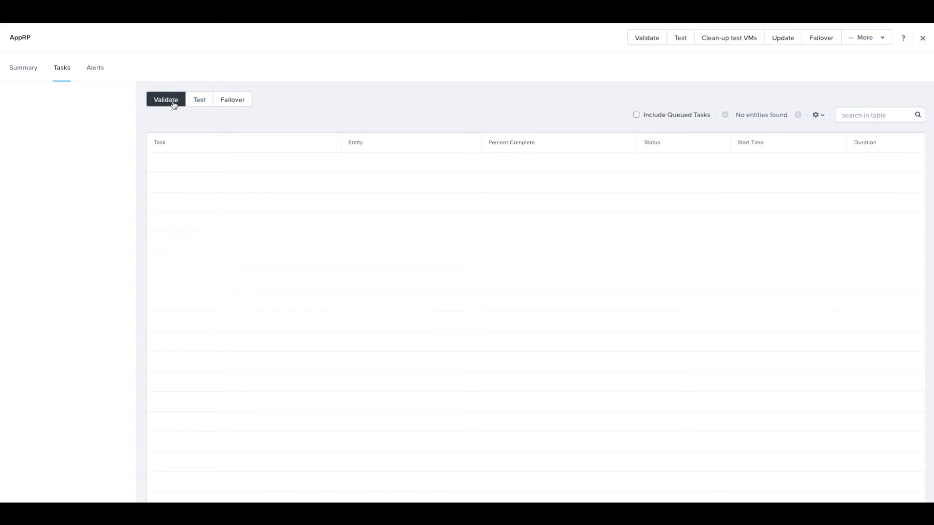
left_click(207, 106)
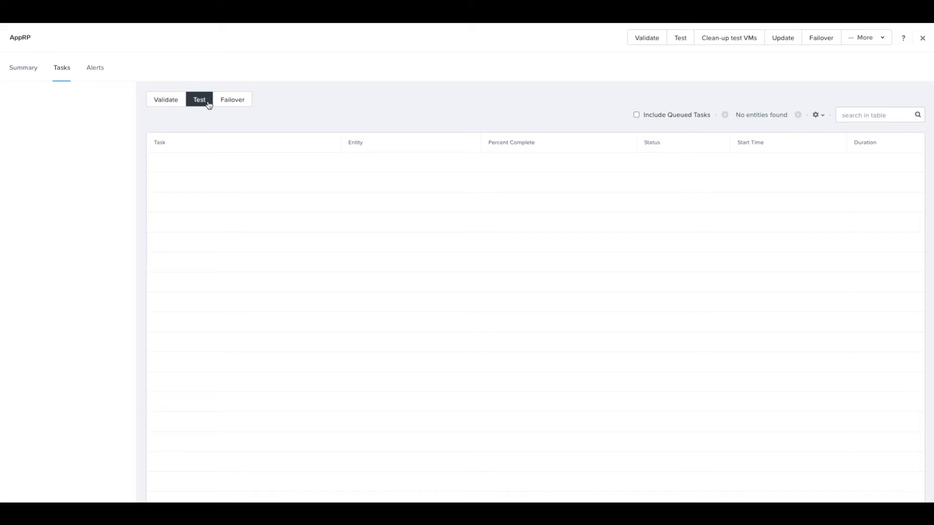
left_click(235, 101)
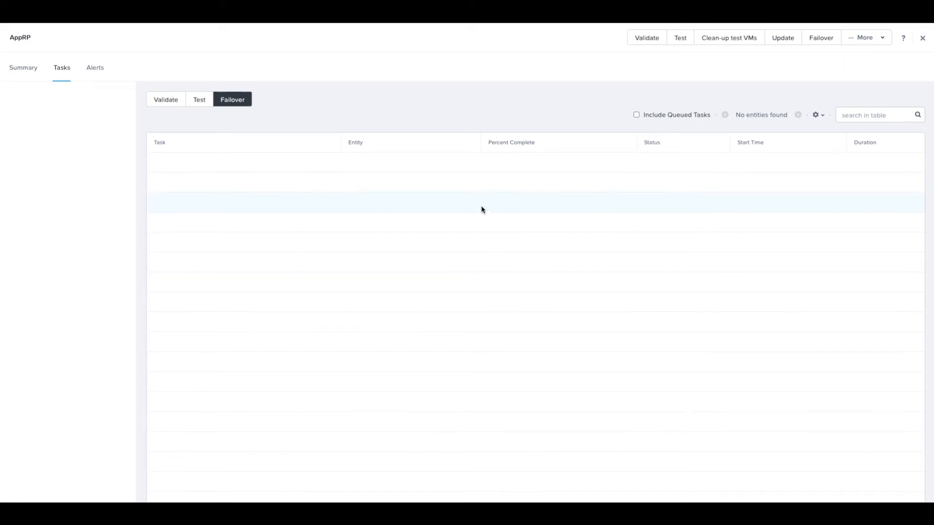
left_click(94, 68)
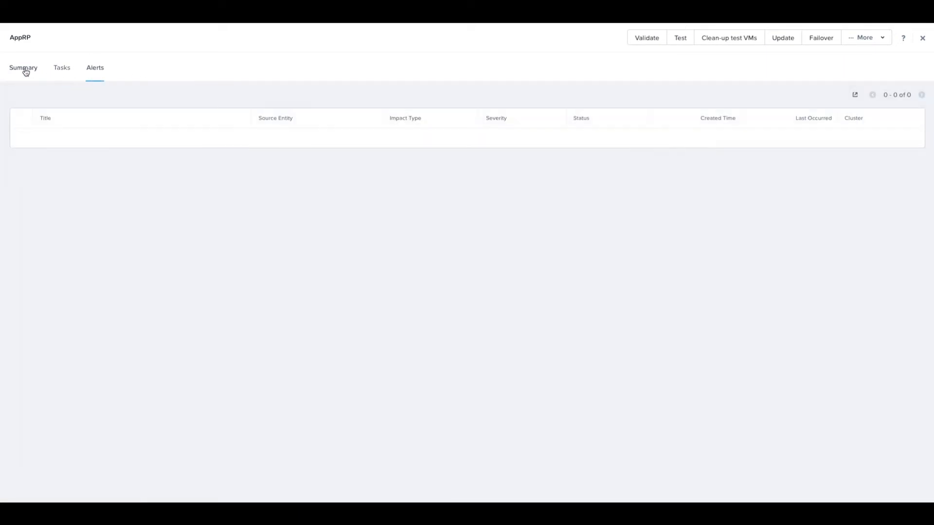
left_click(26, 72)
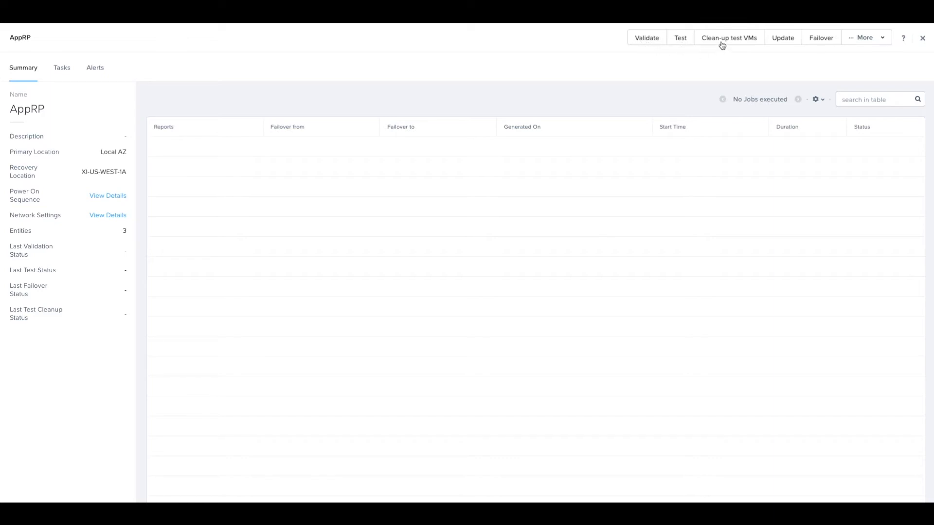
Check AppRP's additional actions, open the plan for updating and proceed to its power-on sequence
left_click(868, 42)
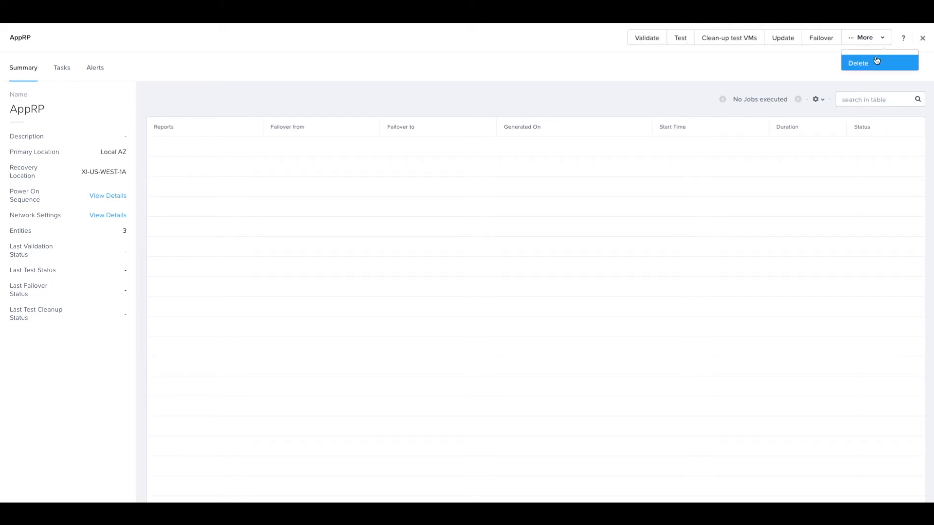
left_click(796, 61)
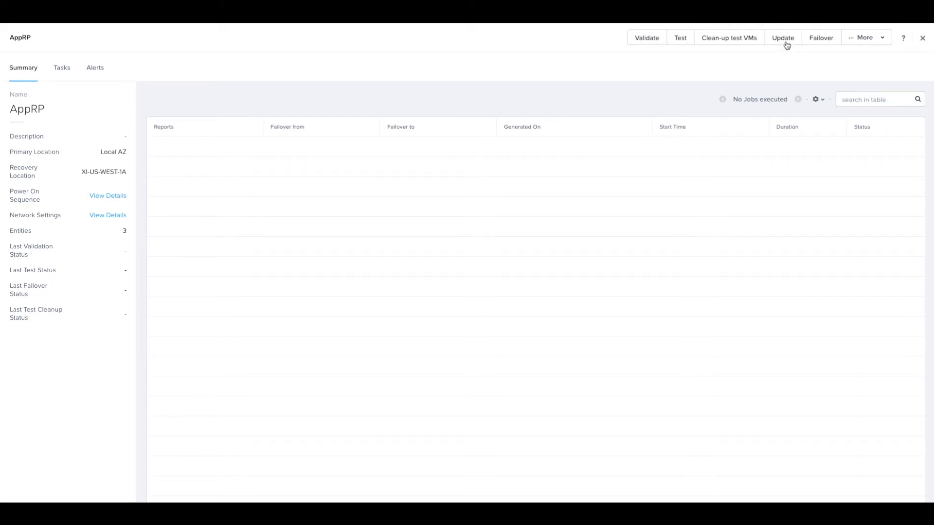
left_click(786, 42)
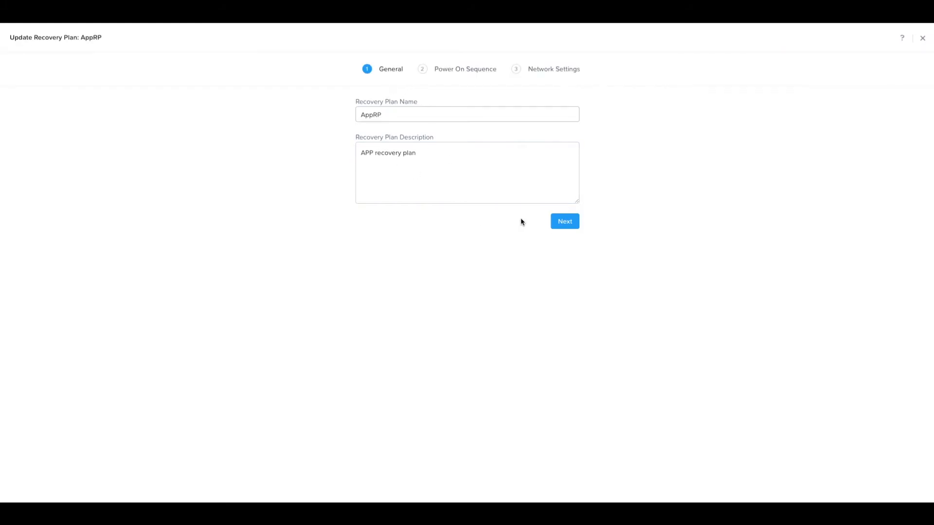
left_click(559, 223)
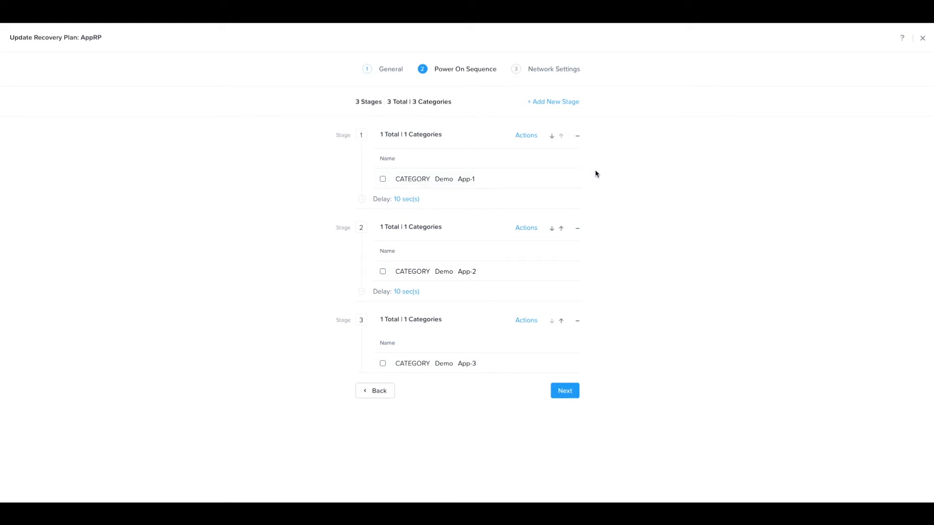
Add a fourth power-on stage, view the entities available for it without adding any, and remove that stage
left_click(560, 107)
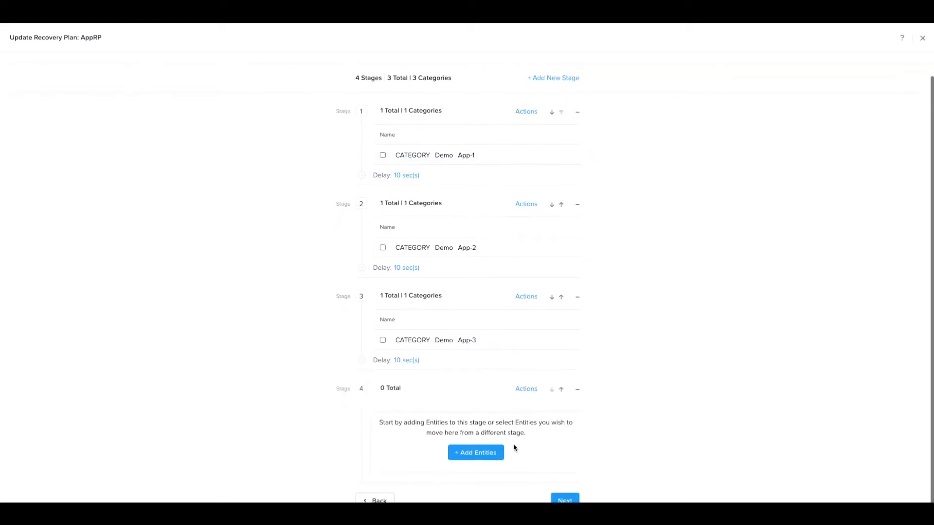
left_click(464, 451)
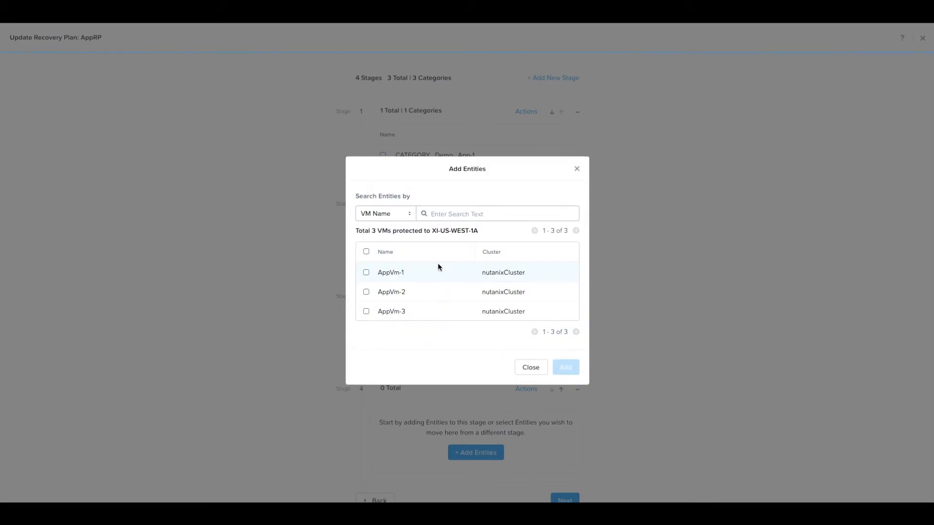
left_click(403, 219)
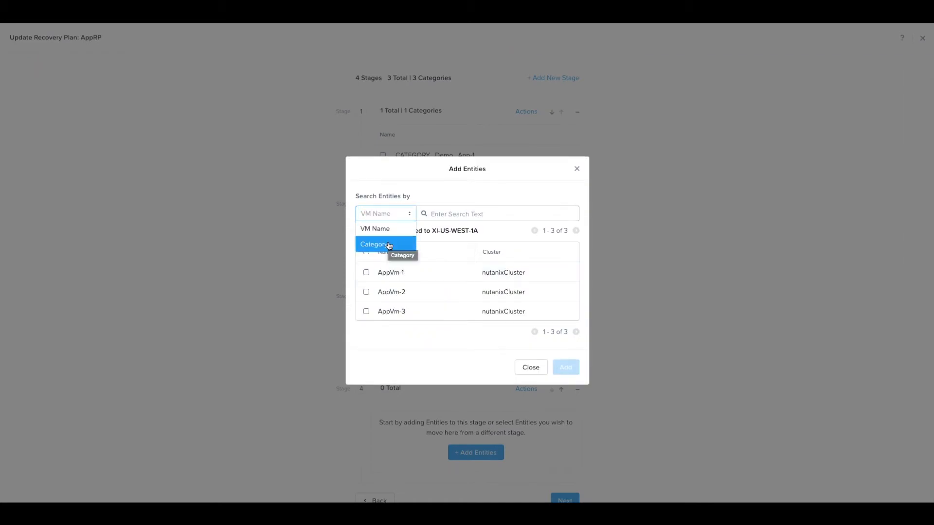
left_click(529, 366)
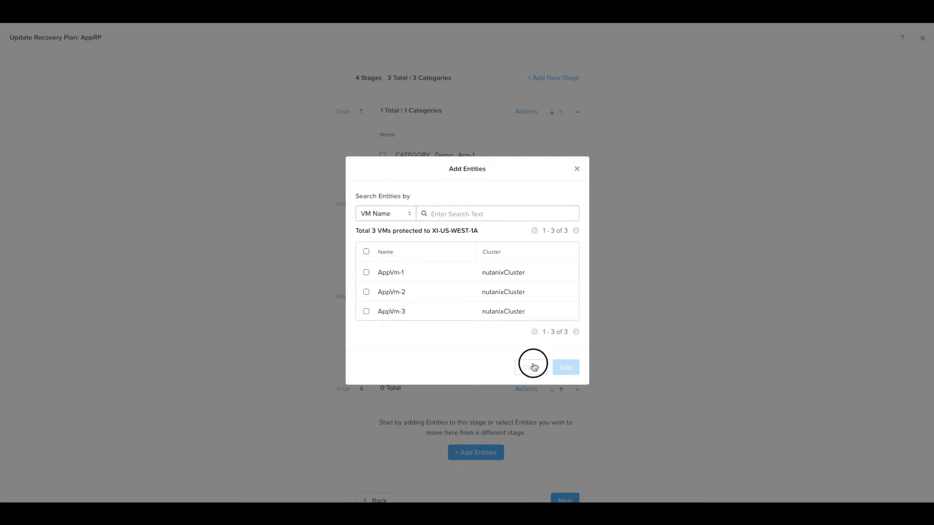
left_click(531, 366)
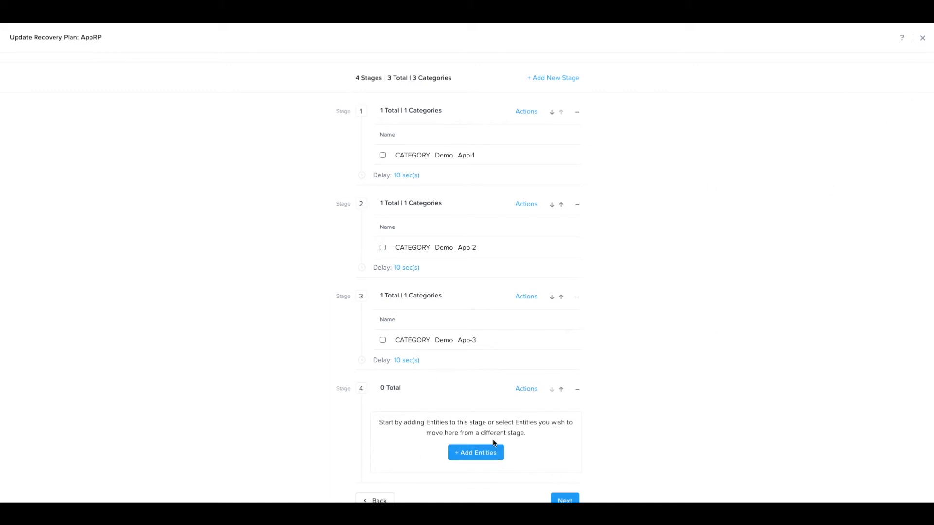
left_click(576, 391)
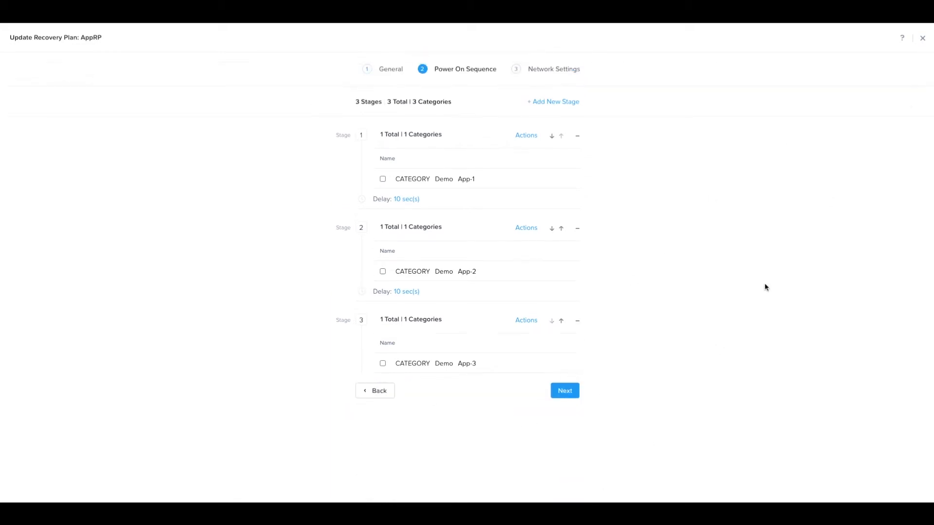
Review AppRP's network settings and custom IP mapping without changing them, and submit the recovery plan update
left_click(564, 389)
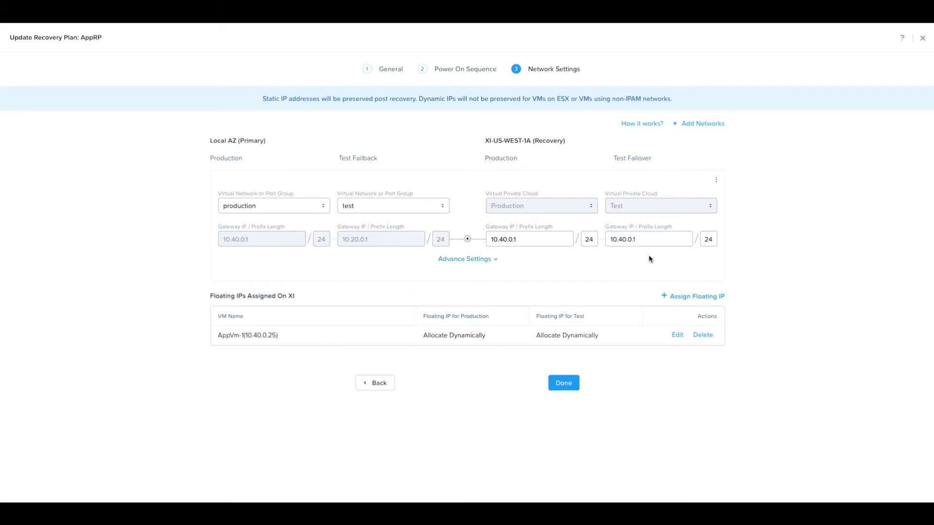
left_click(490, 264)
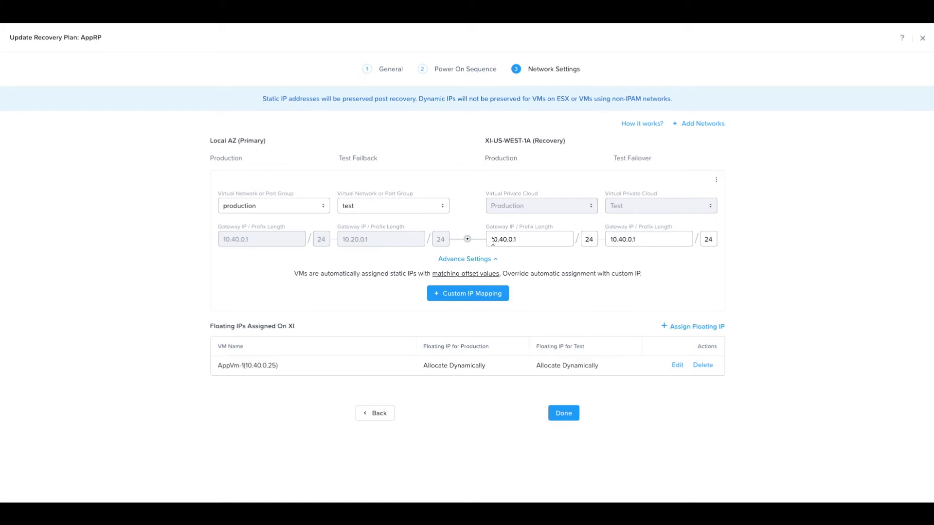
left_click_drag(491, 239, 513, 239)
left_click(514, 240)
left_click(499, 294)
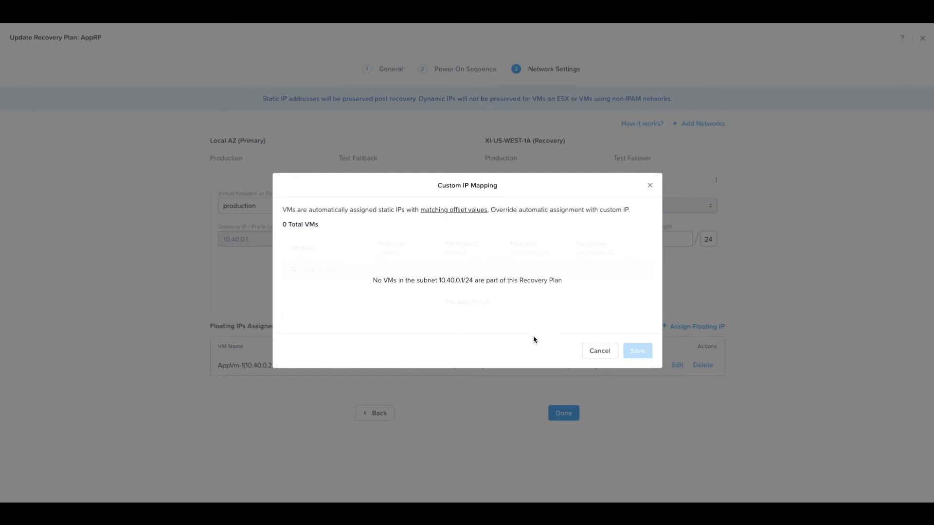
left_click(599, 351)
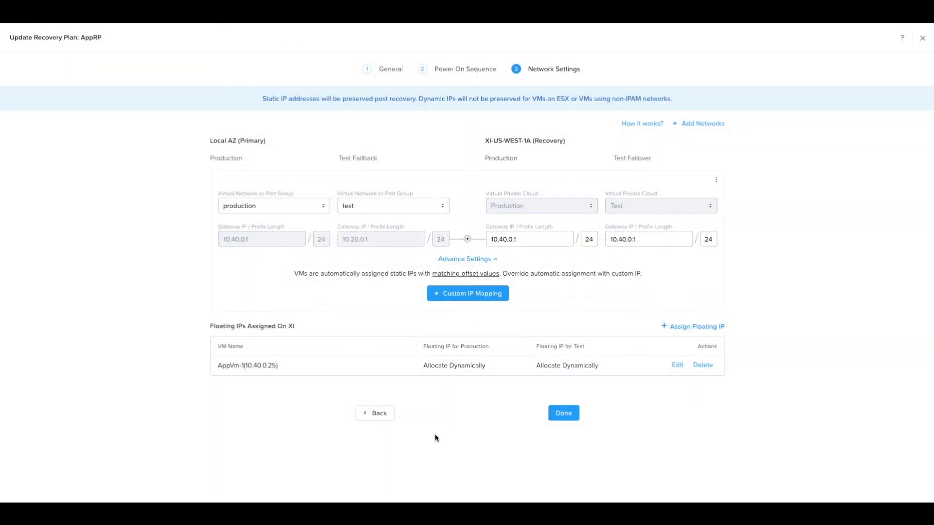
left_click(479, 262)
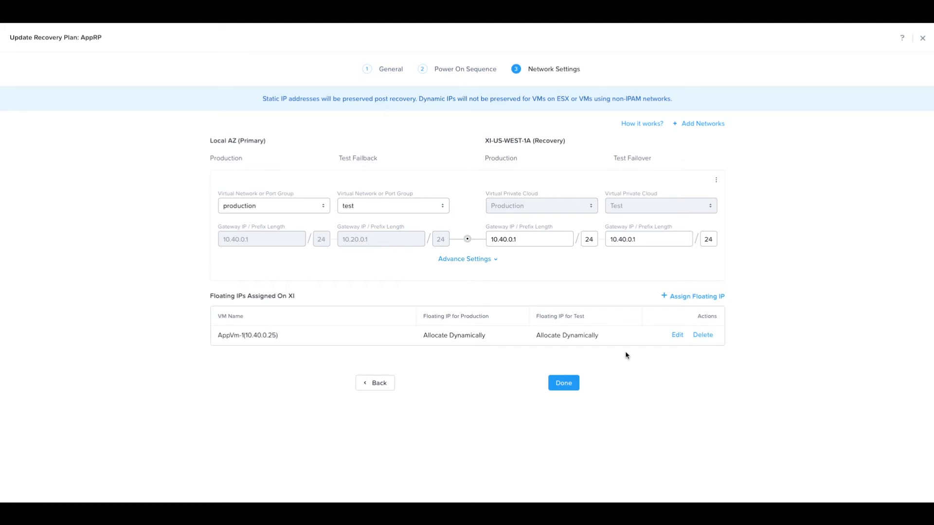
left_click(574, 387)
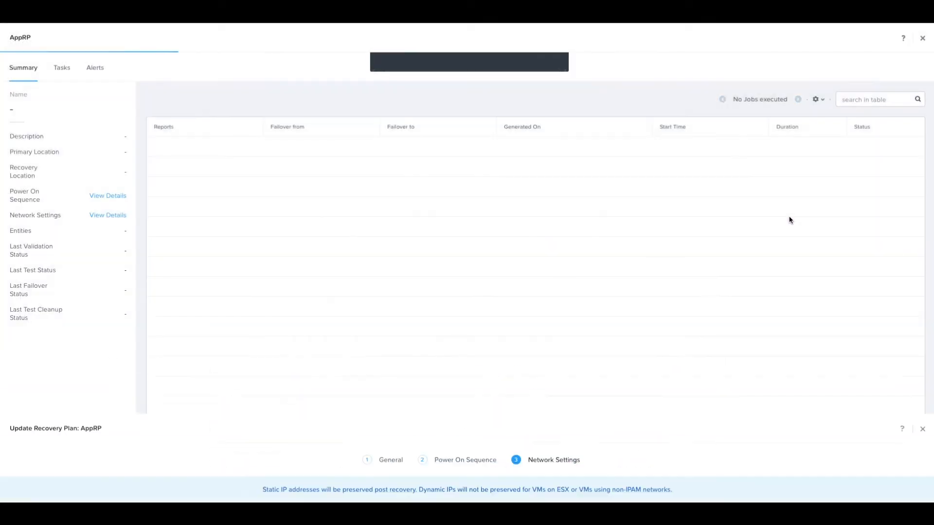
Close AppRP's details and view the location selection for a new recovery plan without creating one
left_click(924, 37)
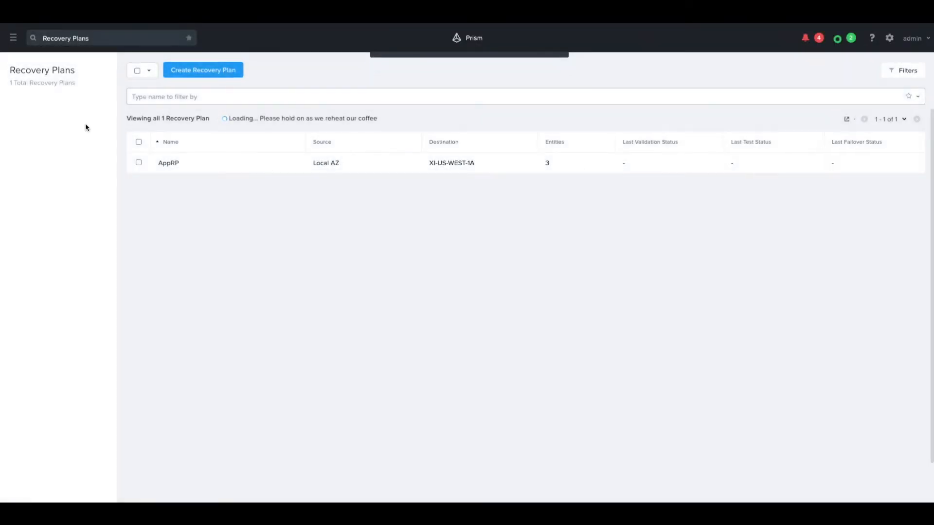
left_click(194, 72)
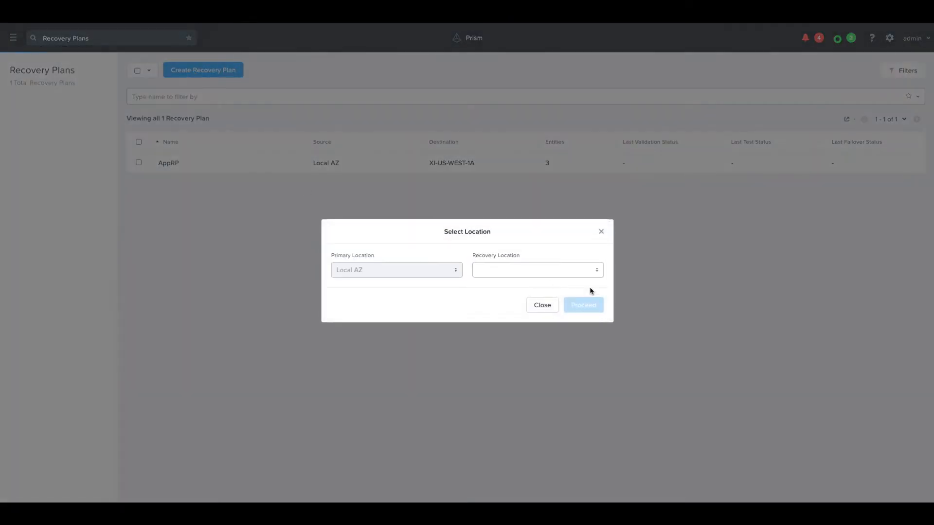
left_click(600, 231)
View the list of protection policies and open the list of availability zones
left_click(13, 38)
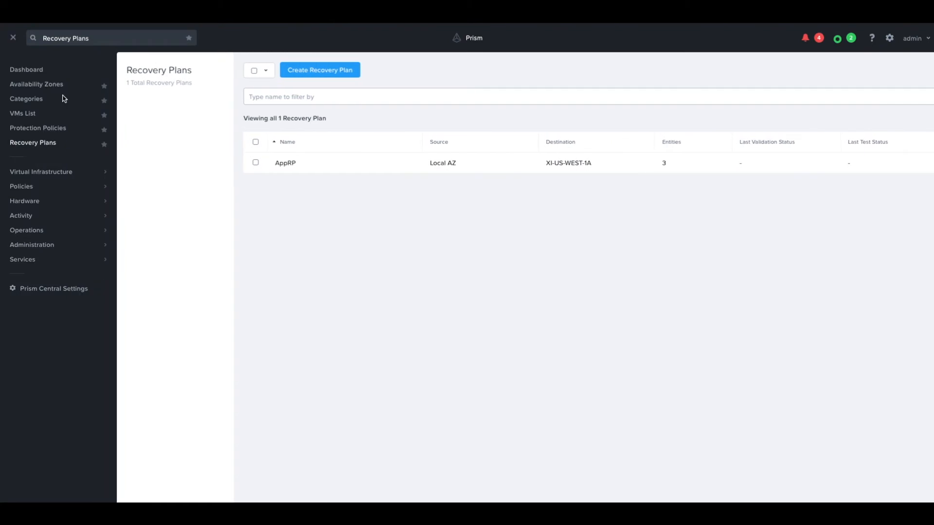
left_click(38, 128)
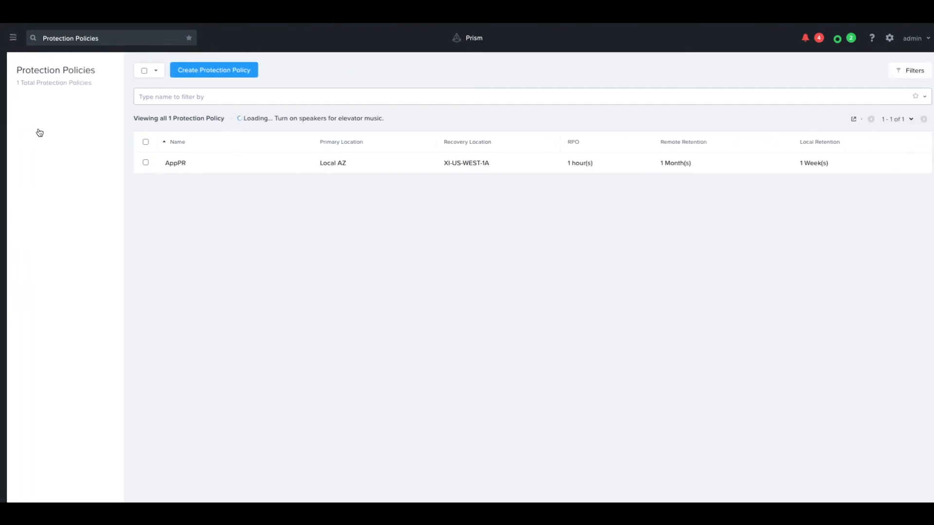
left_click(13, 38)
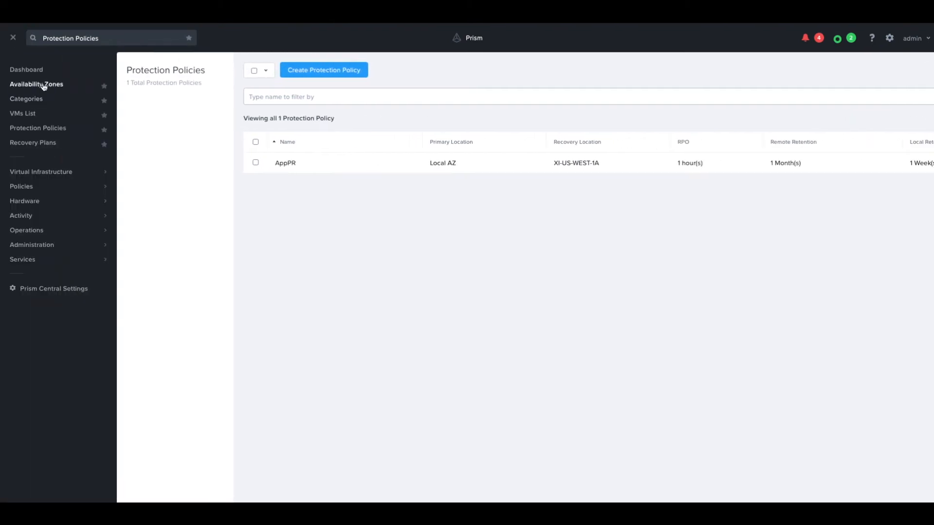
left_click(44, 85)
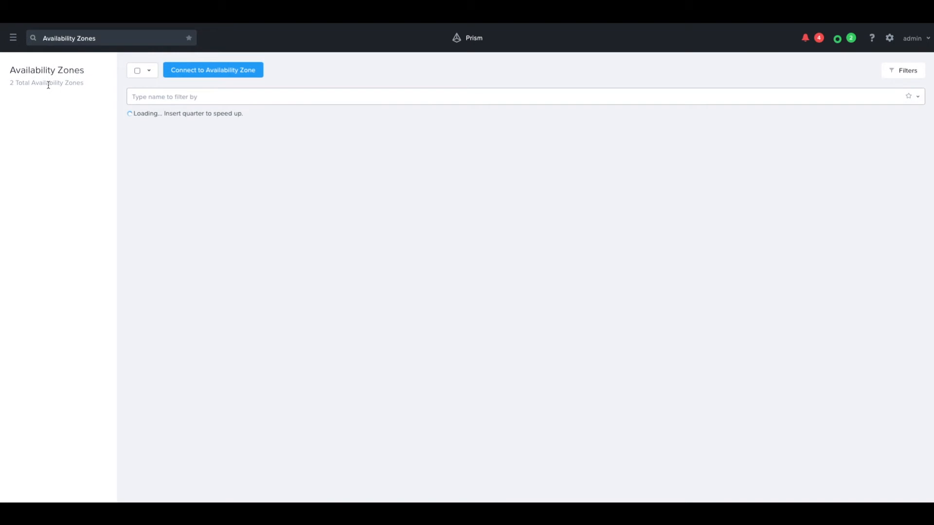
View the availability zone connection options for type XI, and close the dialog without making changes
left_click(227, 71)
left_click(428, 264)
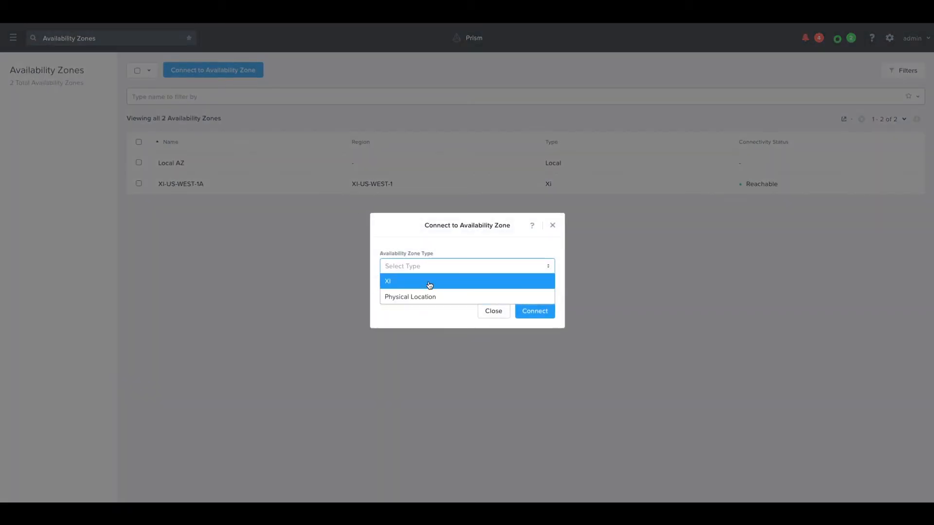
left_click(430, 284)
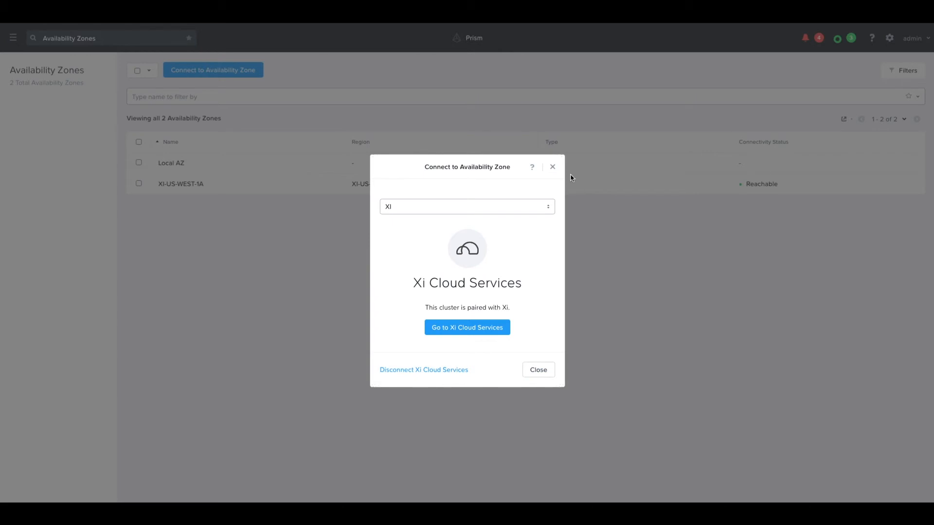
left_click(554, 168)
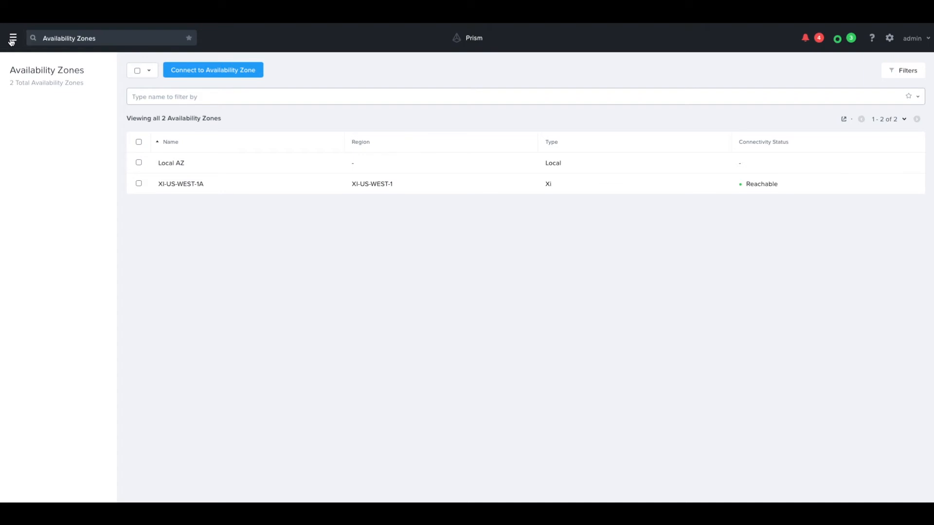
left_click(11, 39)
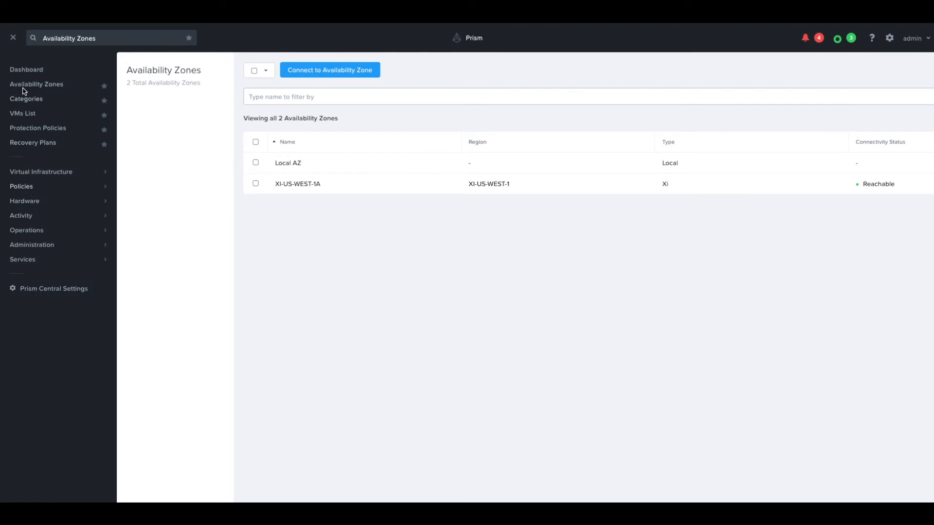
left_click(30, 144)
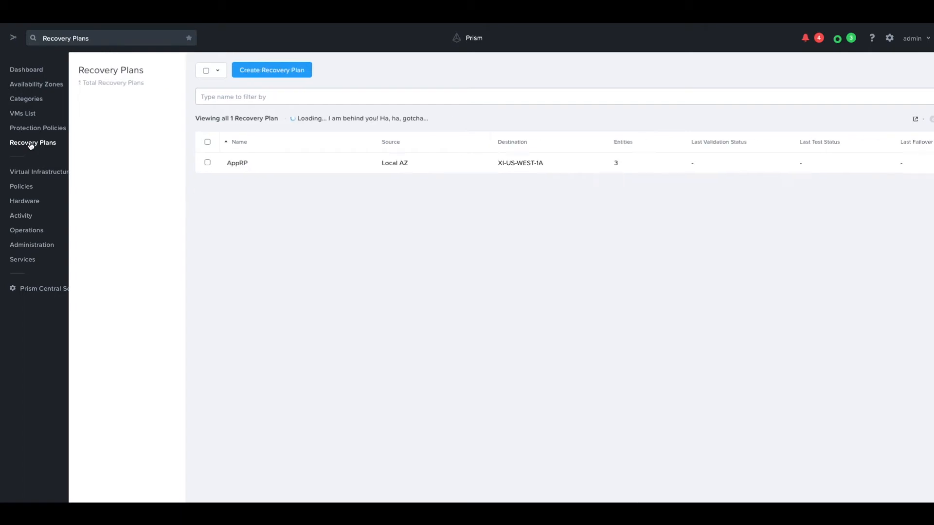
left_click(202, 70)
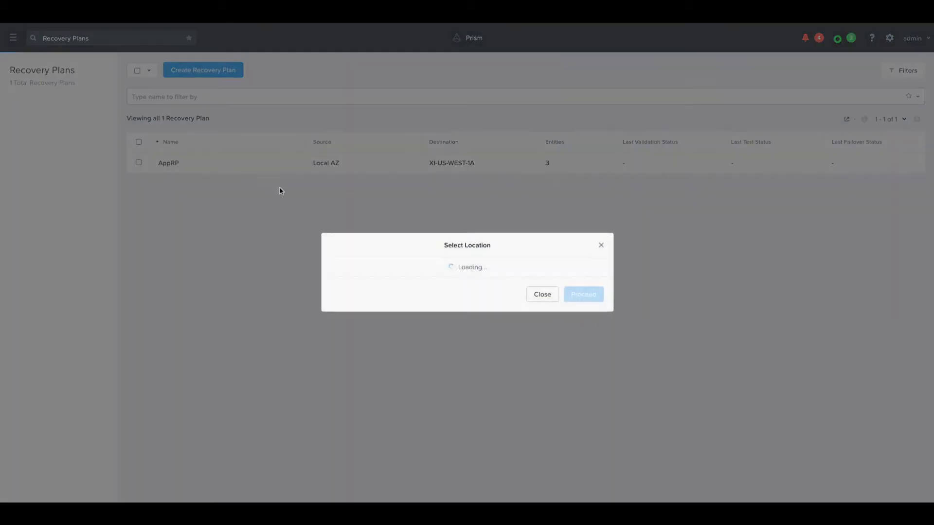
left_click(508, 271)
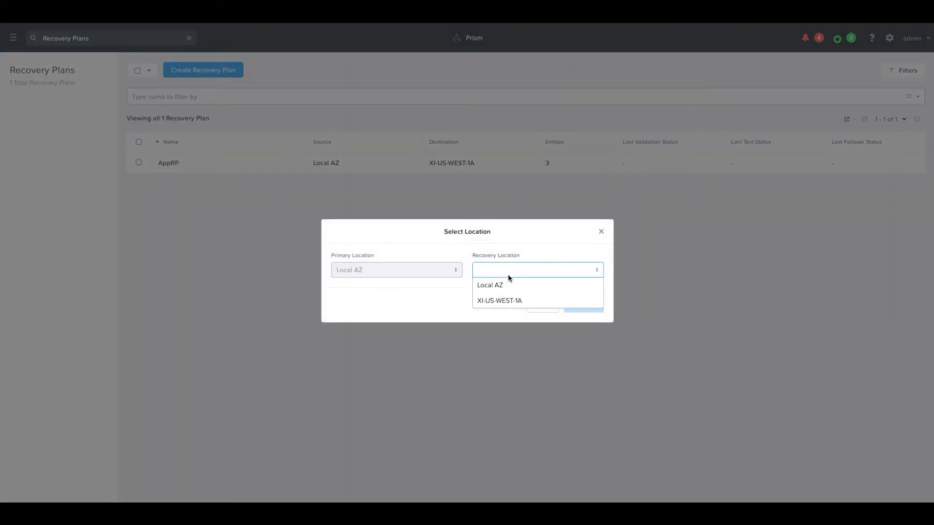
left_click(507, 301)
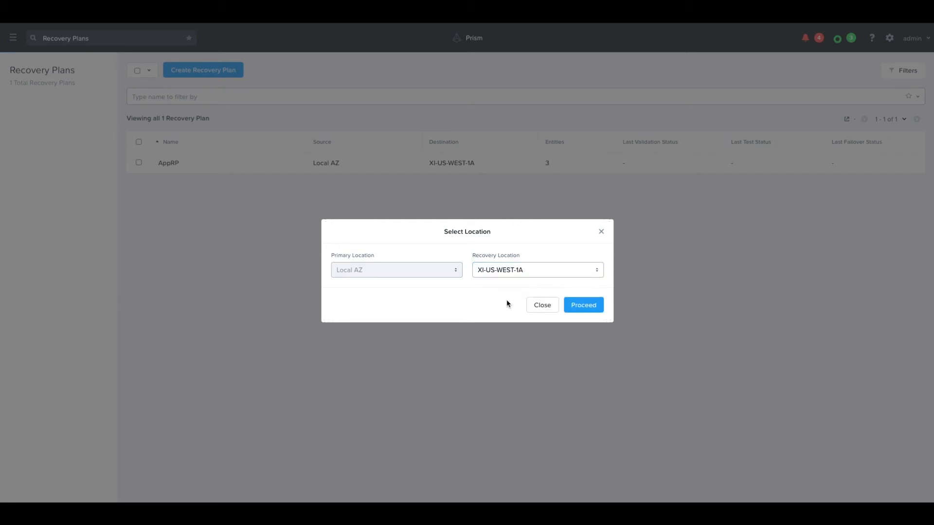
left_click(592, 309)
left_click(421, 114)
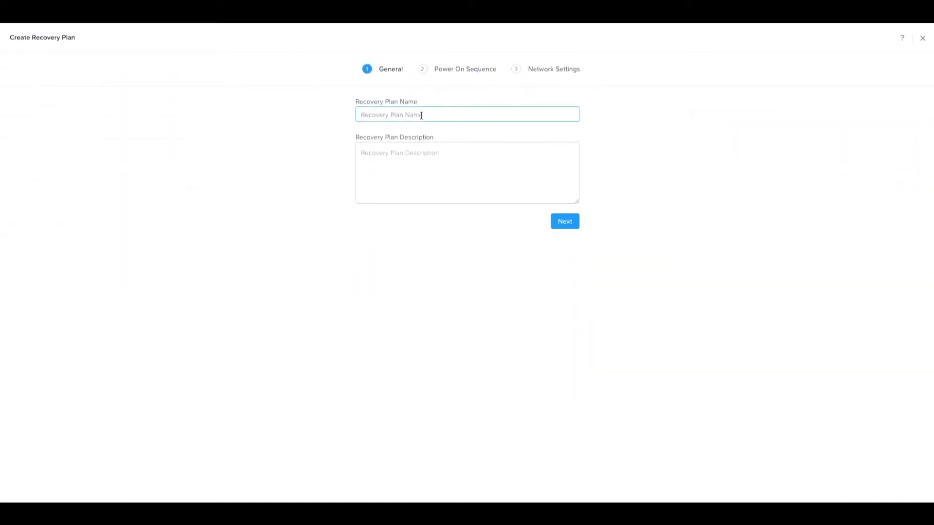
type("XITEST")
left_click(560, 225)
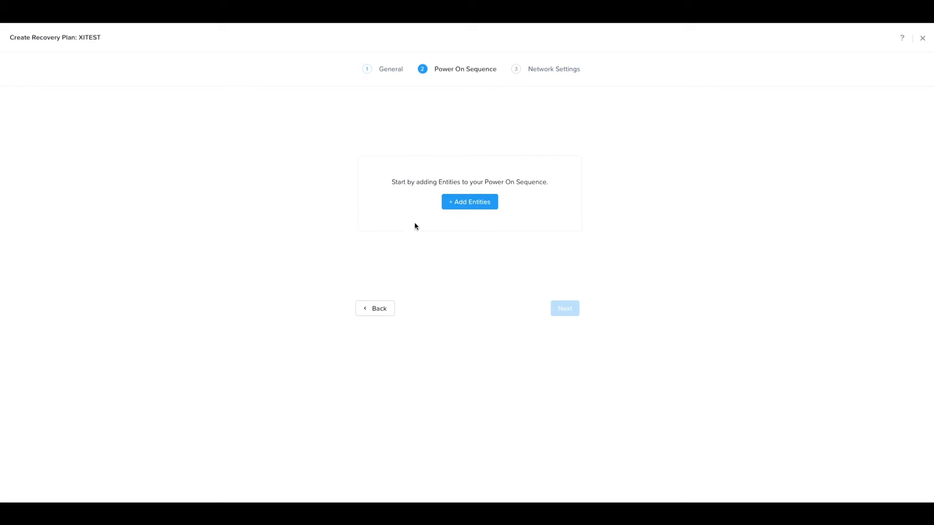
left_click(470, 203)
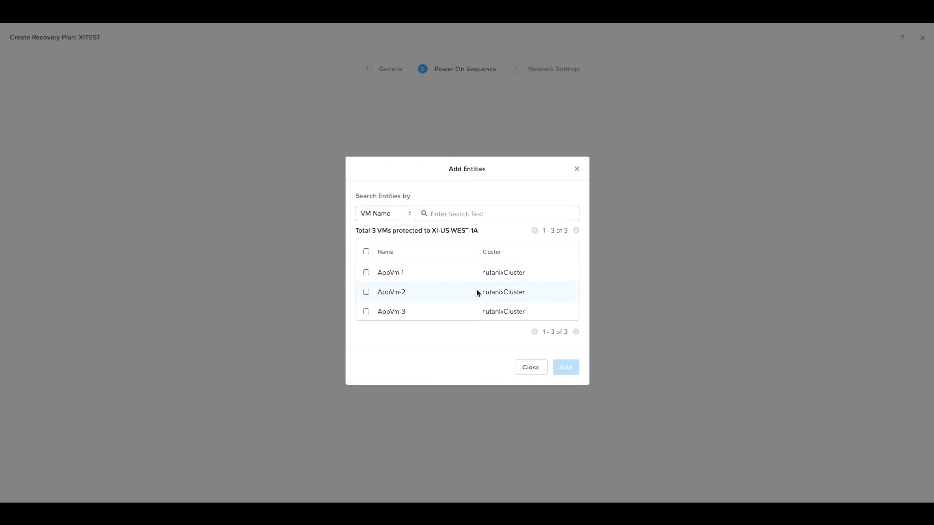
left_click(406, 219)
left_click(384, 230)
left_click(395, 218)
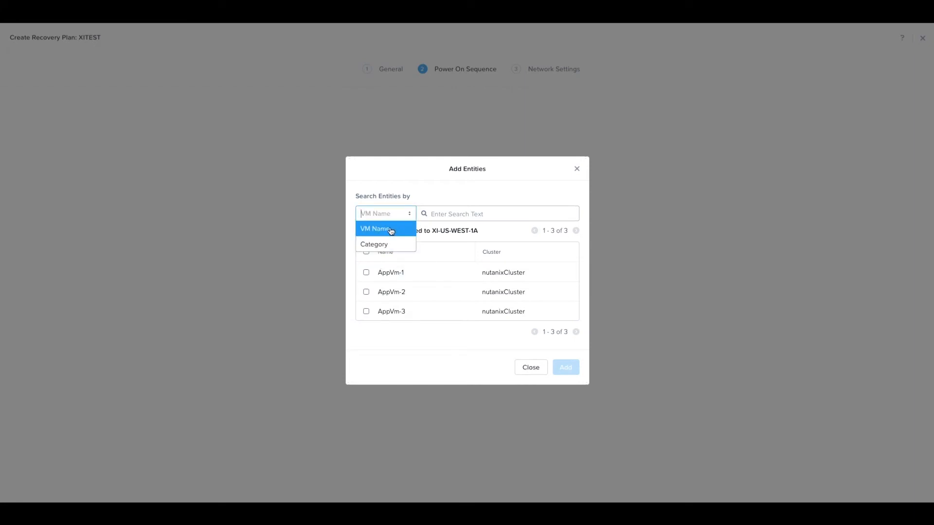
left_click(391, 230)
left_click(461, 213)
left_click(530, 366)
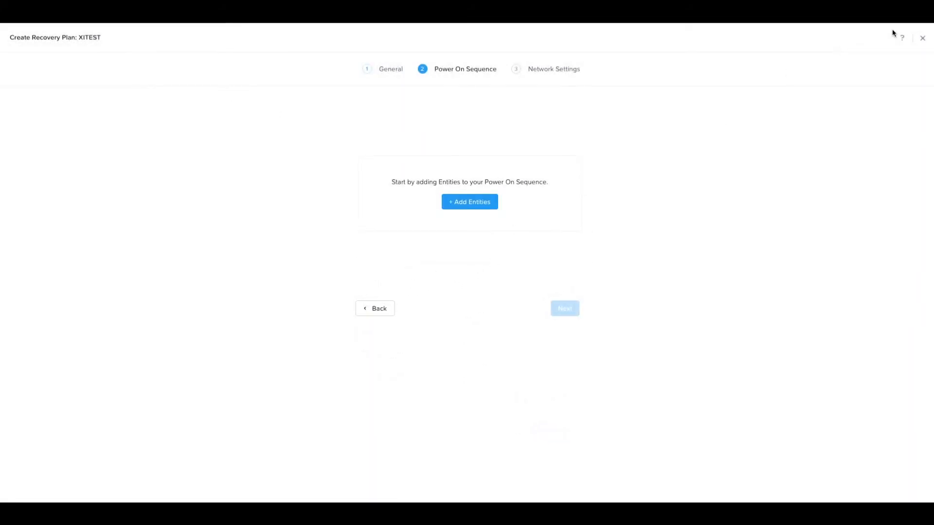
left_click(924, 40)
View the Demo category's associated policies, values and entities, and return to the list of categories
left_click(11, 38)
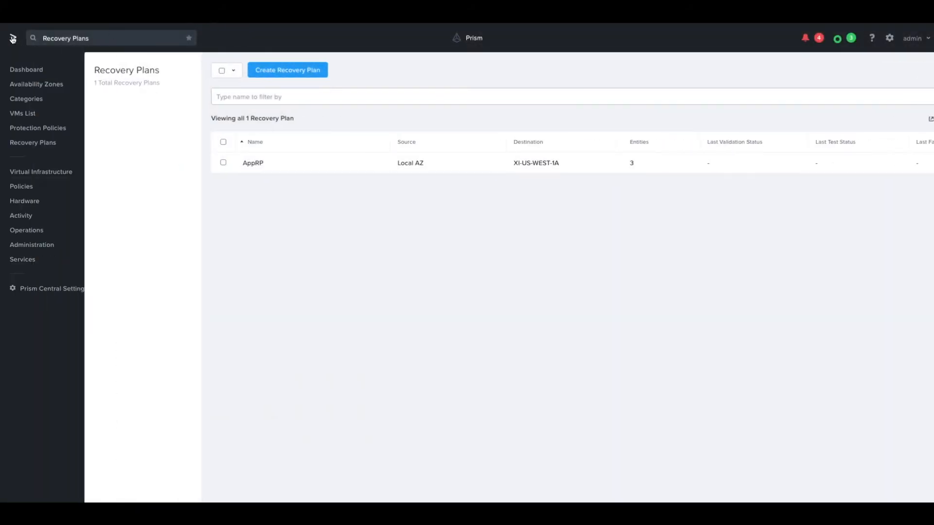
left_click(27, 99)
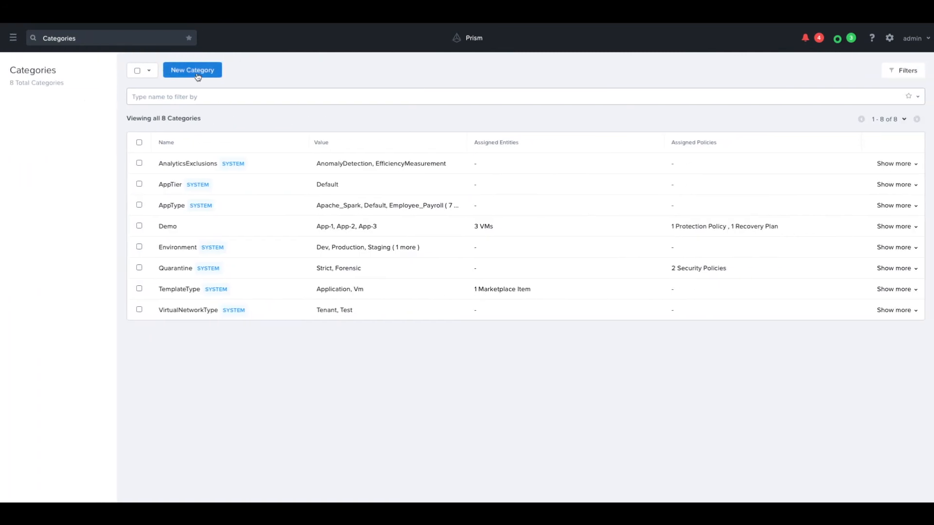
left_click(167, 228)
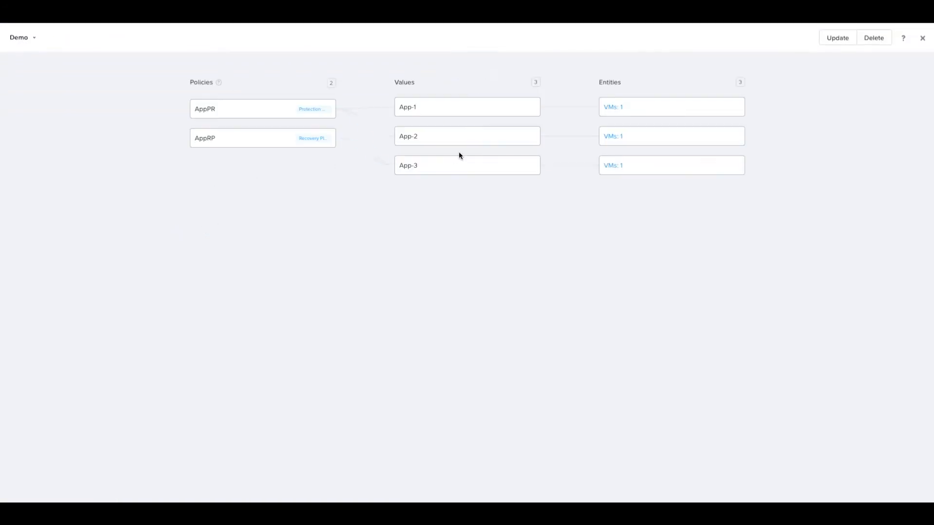
left_click(923, 39)
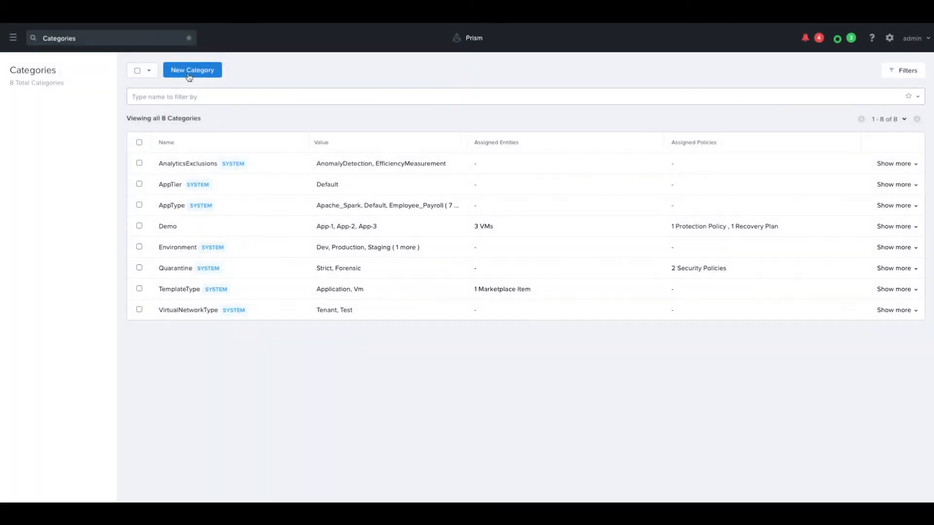
Create a category named XITEST with the purpose "test" and the value TEST
left_click(194, 69)
left_click(379, 109)
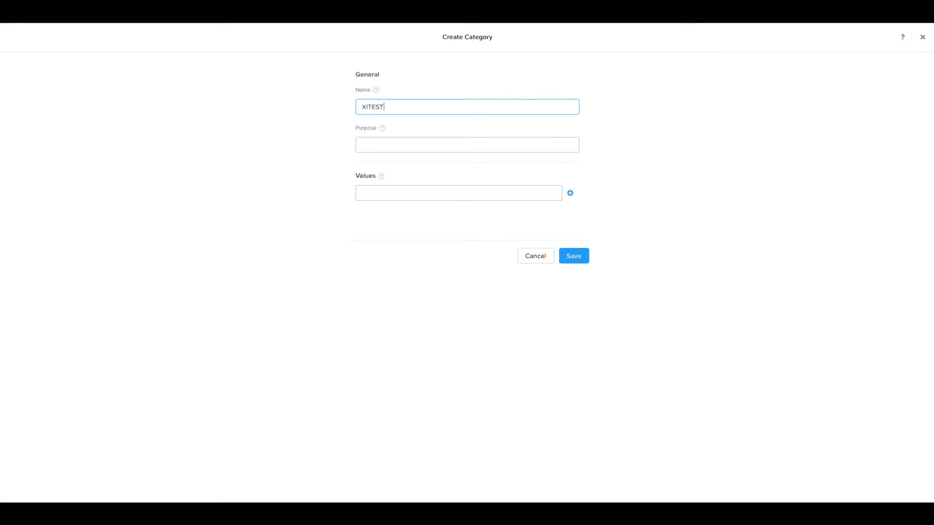
left_click(382, 142)
type("test")
left_click(407, 193)
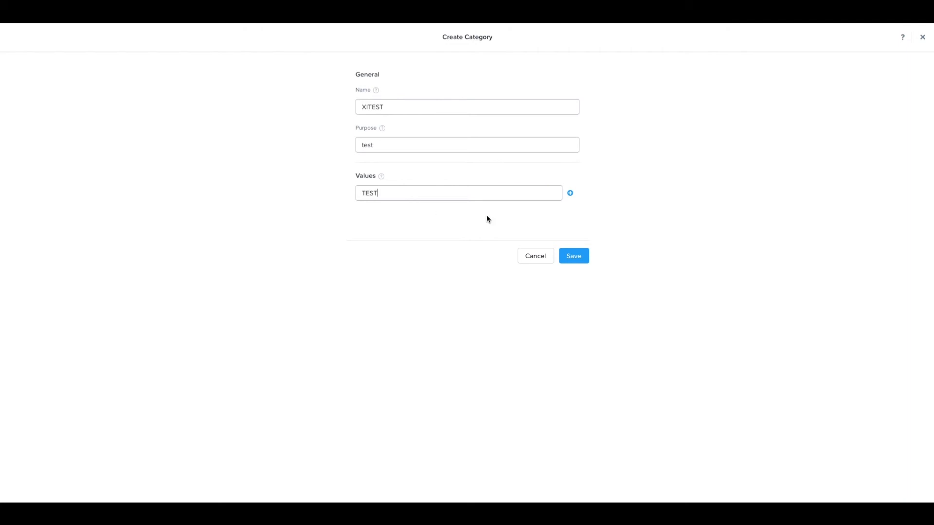
left_click(571, 193)
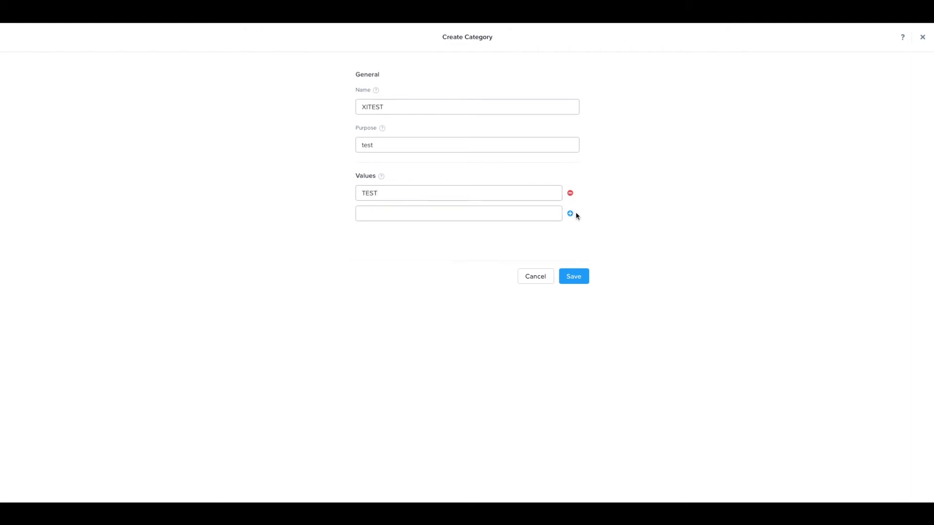
left_click(578, 277)
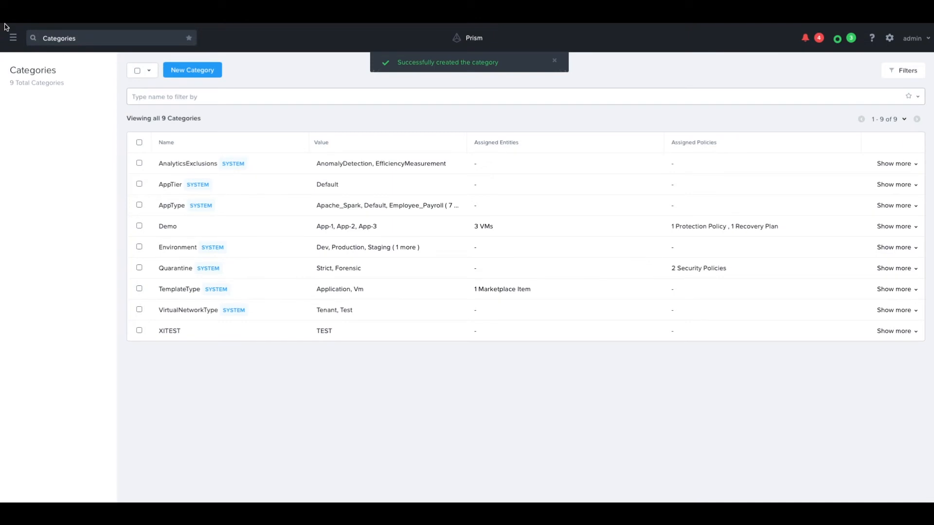
Assign the category XITEST: TEST to the virtual machines AppVm-4 and AppVm-5
left_click(13, 38)
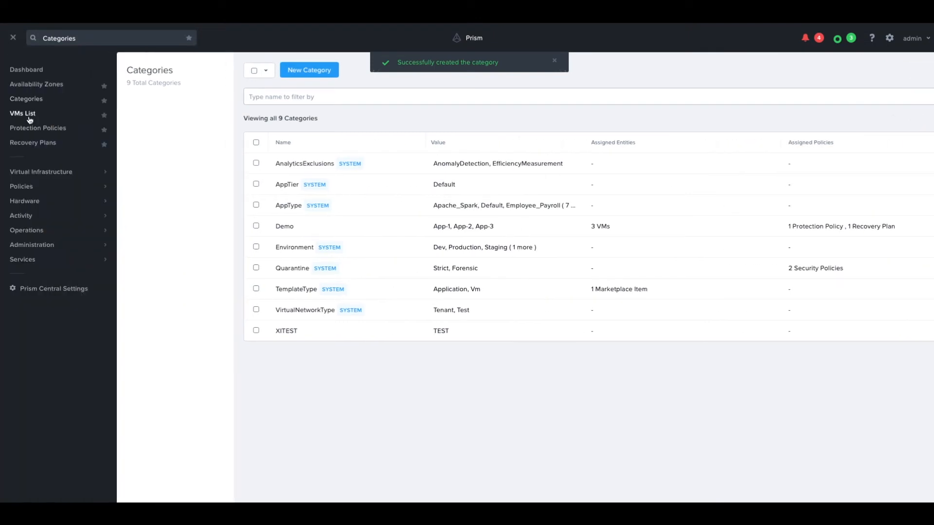
left_click(29, 117)
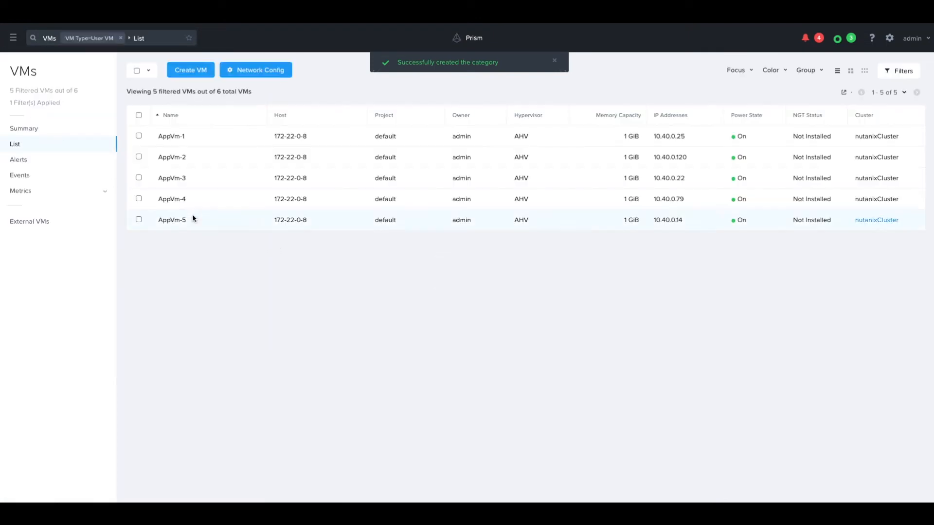
left_click(139, 198)
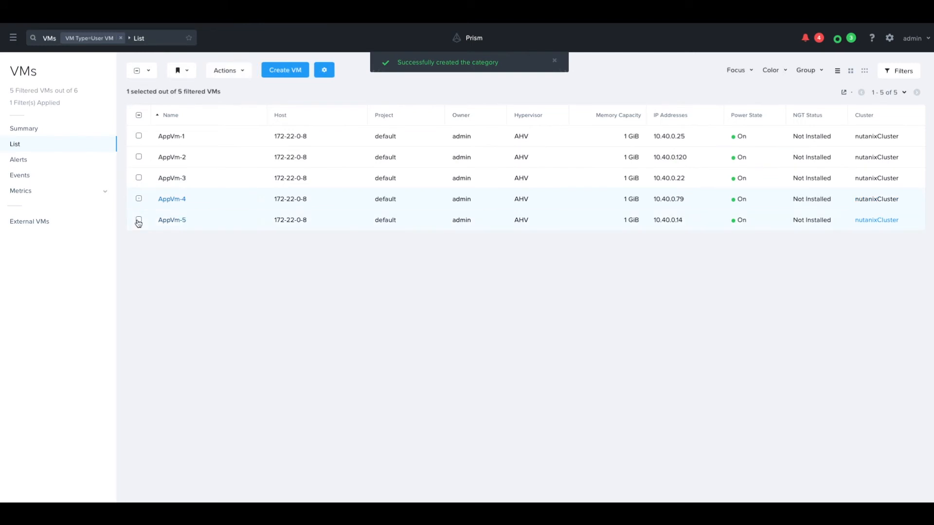
left_click(138, 220)
left_click(226, 71)
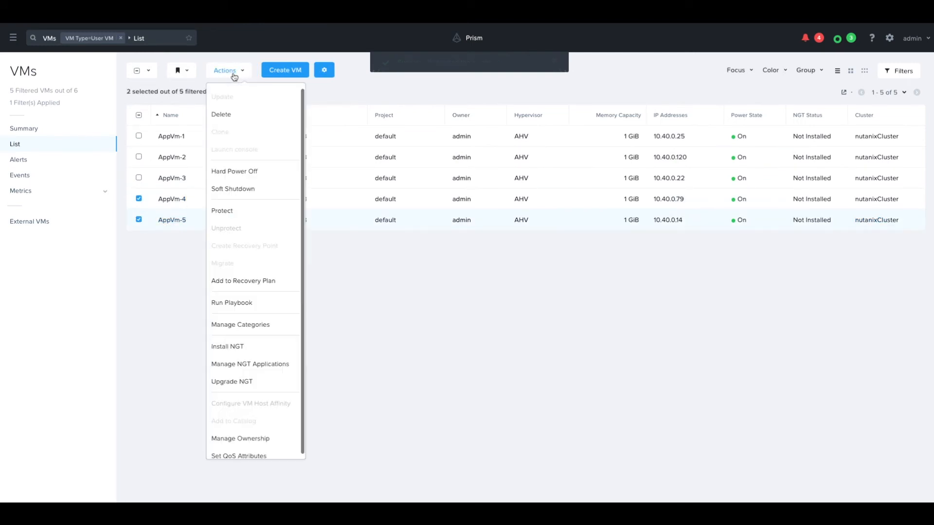
left_click(252, 325)
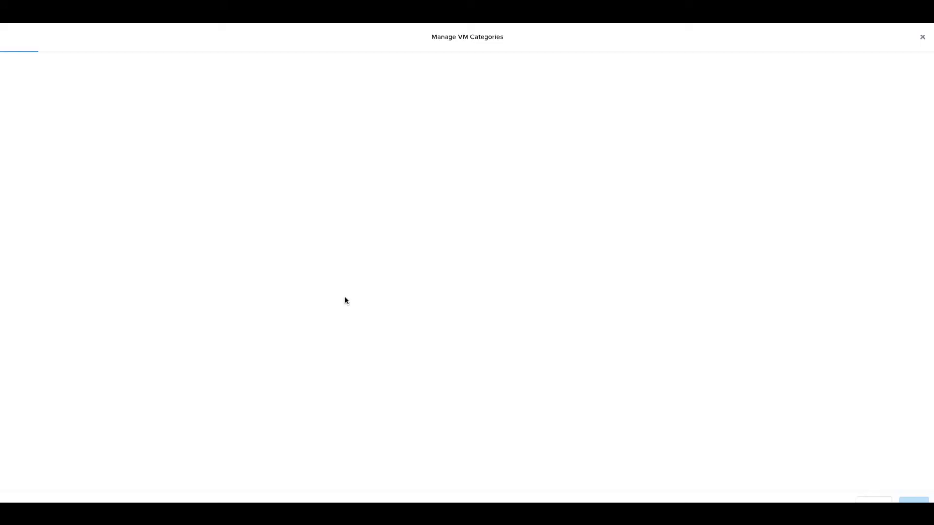
left_click(315, 160)
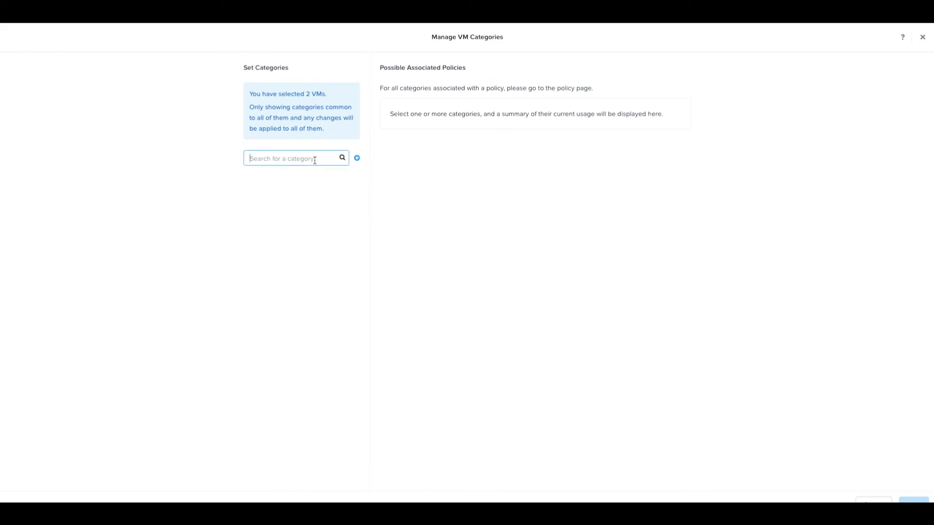
type("xitest")
left_click(285, 175)
left_click(356, 158)
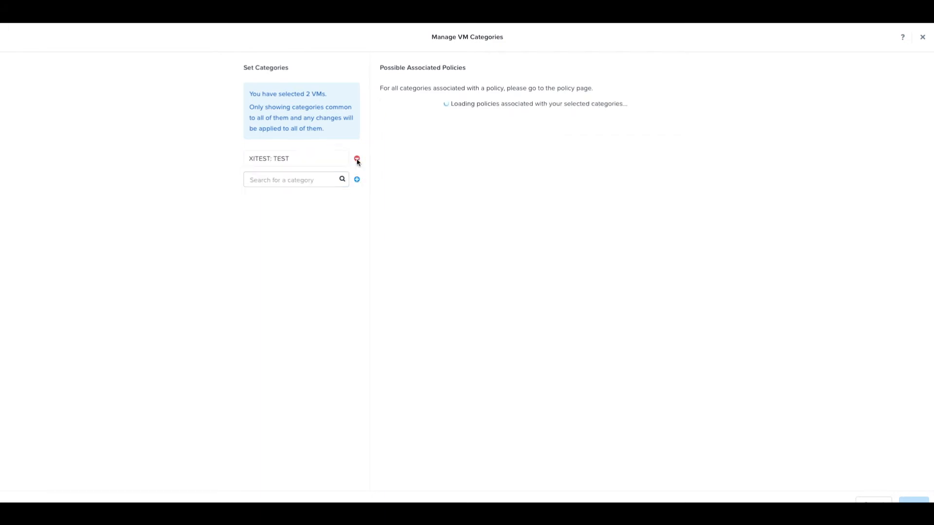
left_click(913, 500)
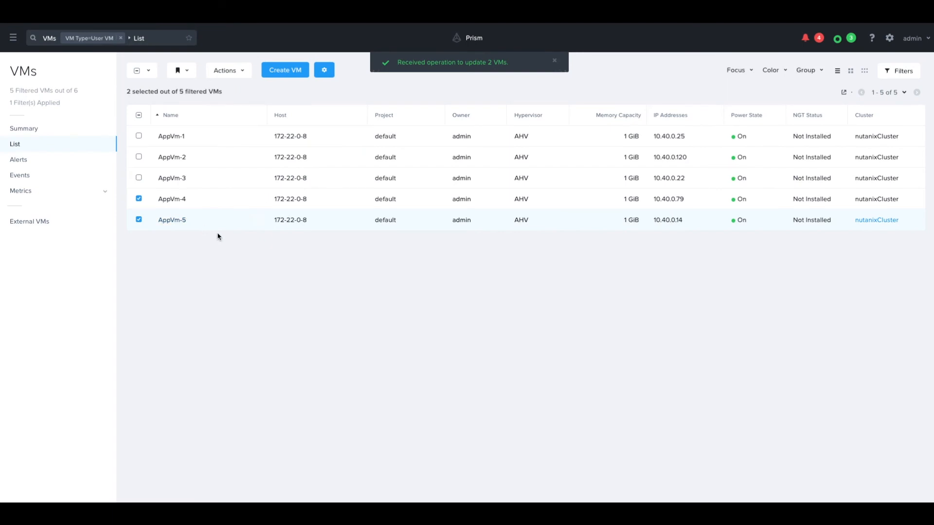
left_click(554, 62)
Start a new protection policy named XITEST with XI-US-WEST-1A as its recovery location
left_click(13, 37)
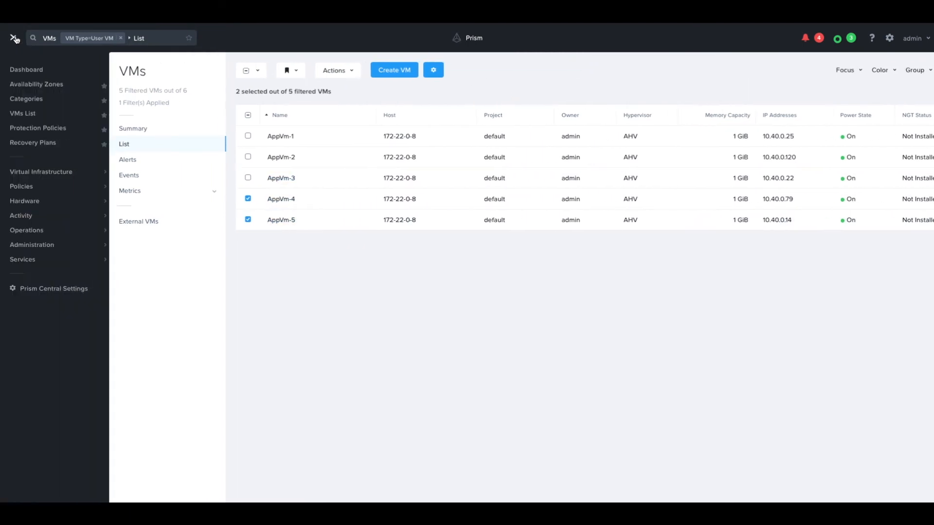
left_click(35, 128)
left_click(194, 71)
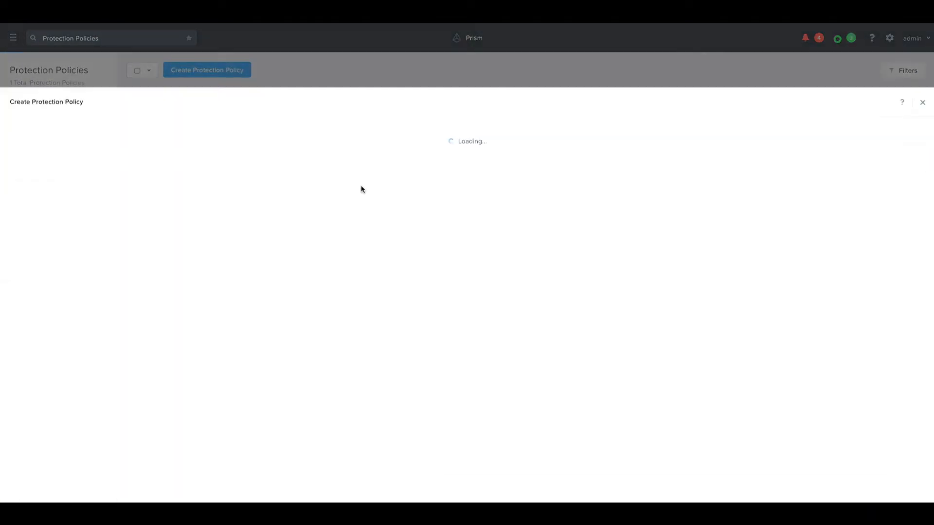
left_click(417, 81)
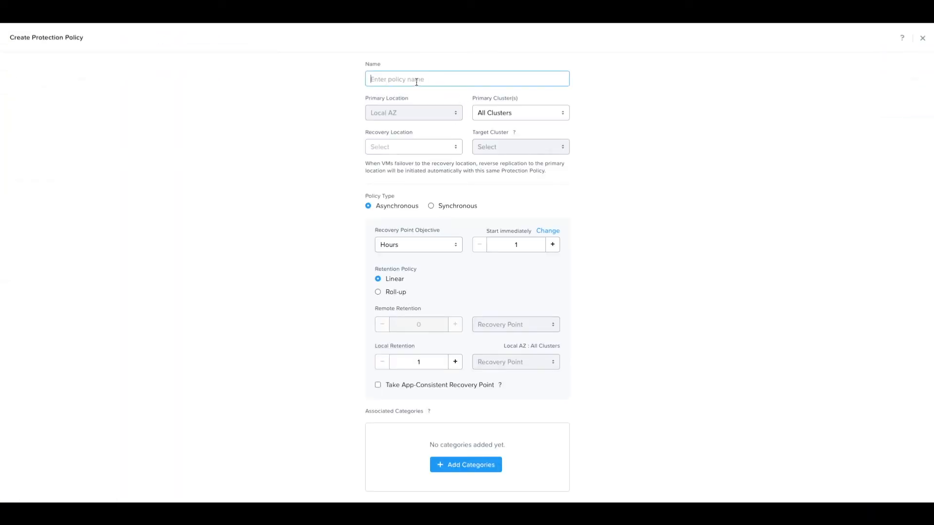
type("XITEST")
left_click(402, 146)
left_click(404, 193)
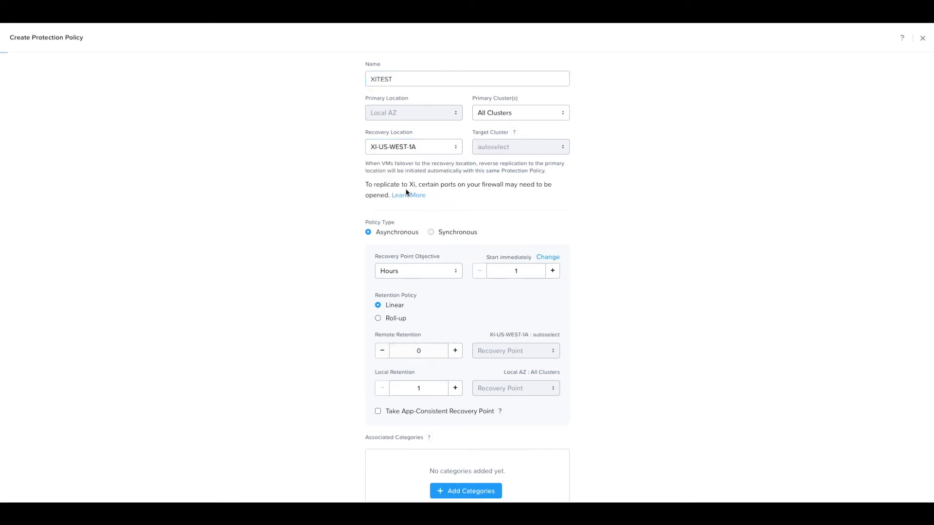
Set the policy's retention to Roll-up, with 1 day of remote retention and 1 week of local retention
left_click(395, 319)
left_click(455, 351)
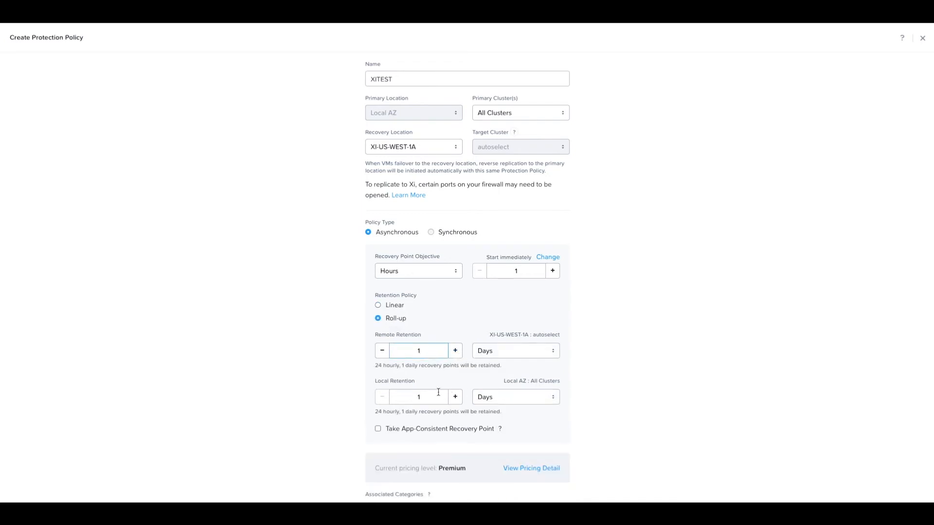
left_click(496, 401)
left_click(494, 427)
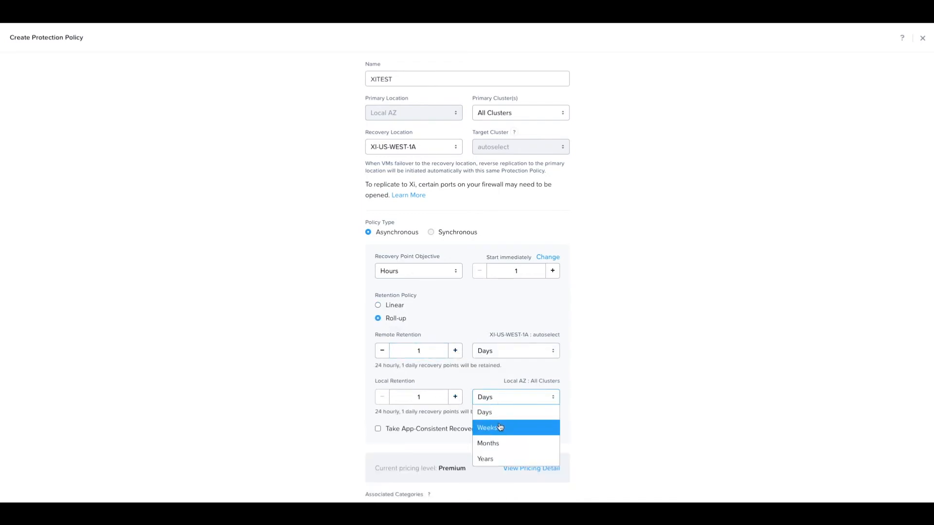
Associate the category XITEST:TEST with the protection policy and save the policy
scroll(506, 365, "down", 2)
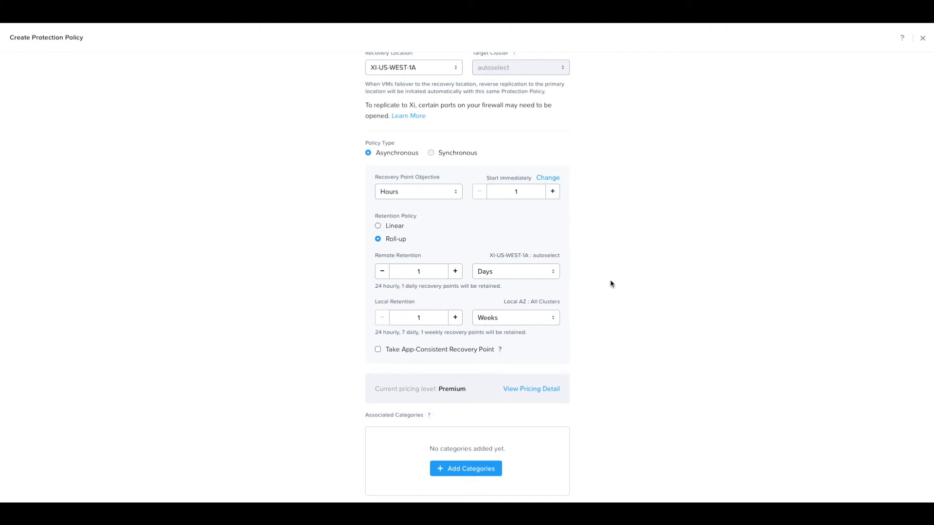
scroll(611, 284, "down", 1)
left_click(467, 444)
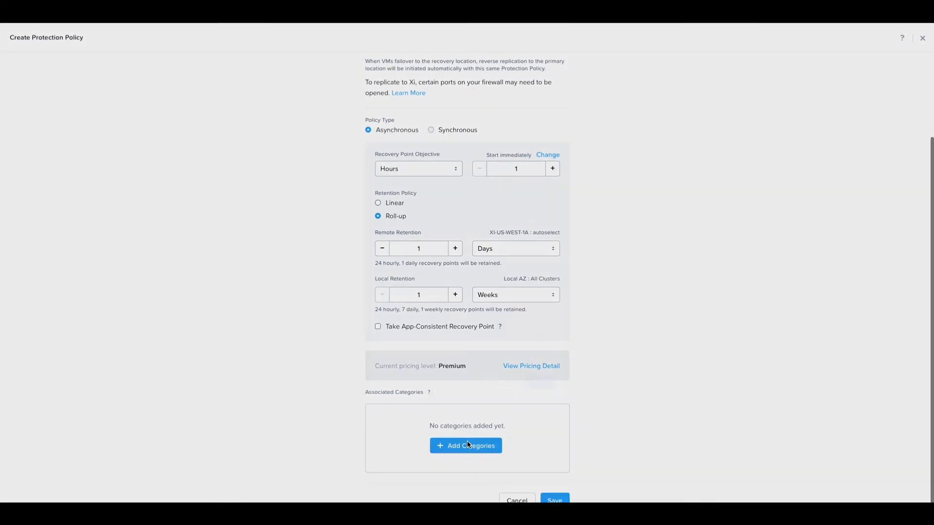
left_click(434, 291)
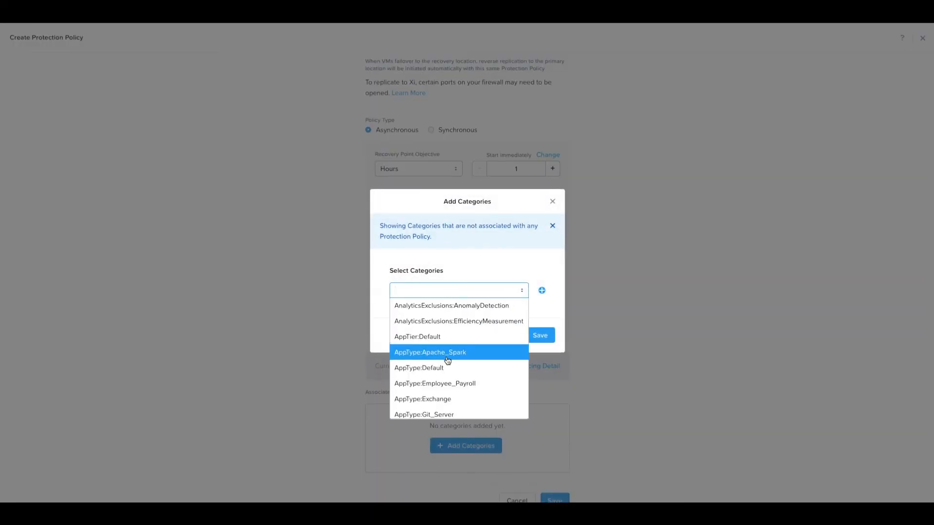
scroll(449, 360, "down", 10)
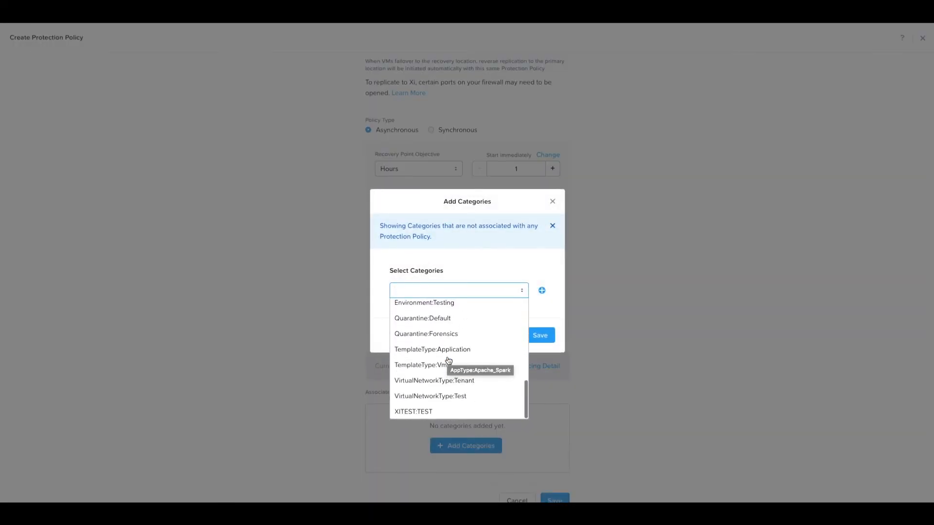
left_click(434, 412)
left_click(539, 335)
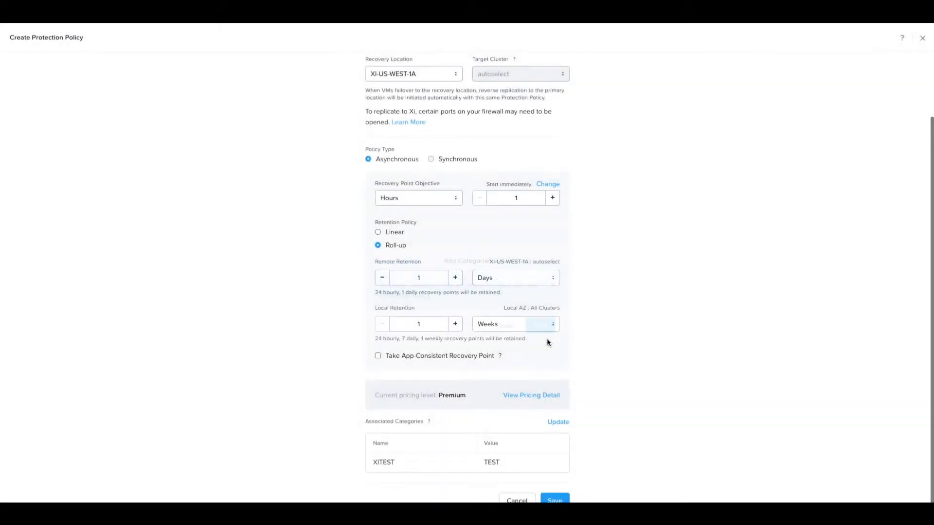
left_click(555, 497)
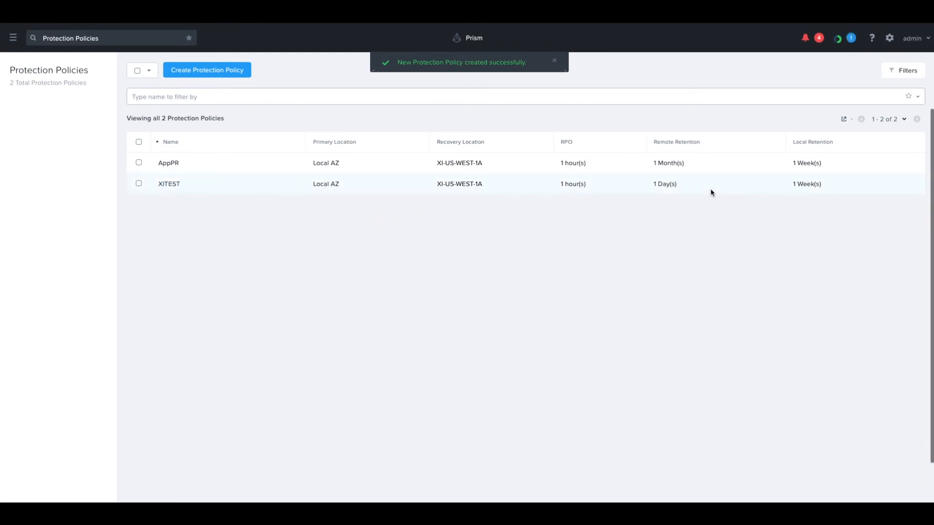
left_click(555, 60)
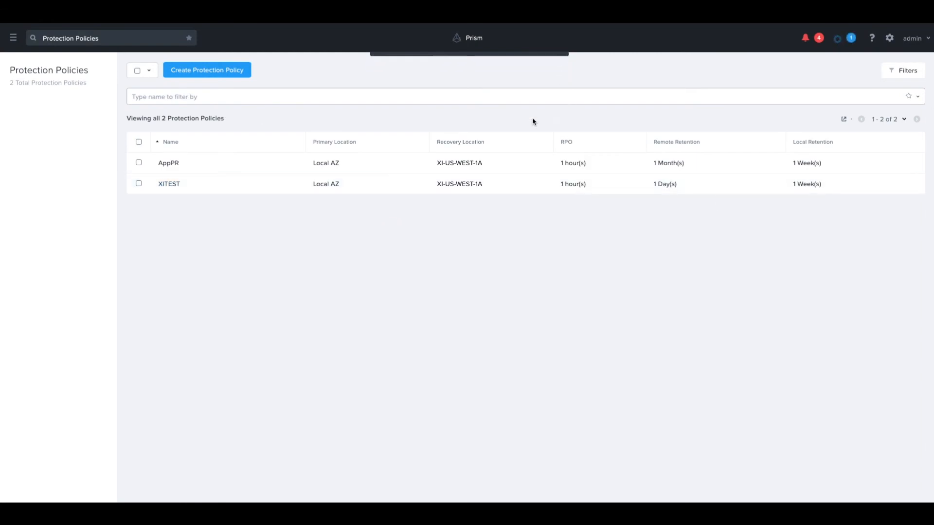
Open the list of VM recovery points in Prism Central's virtual infrastructure
left_click(14, 39)
mouse_move(37, 204)
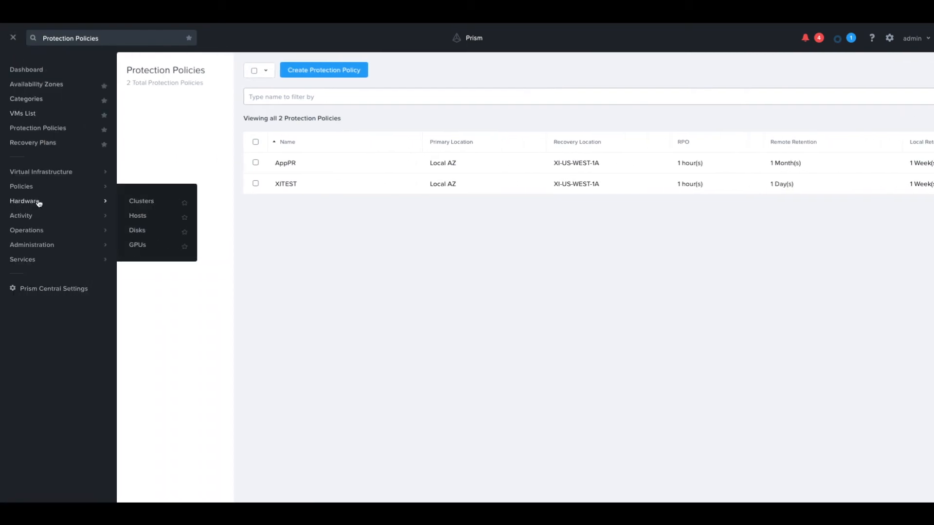
mouse_move(35, 172)
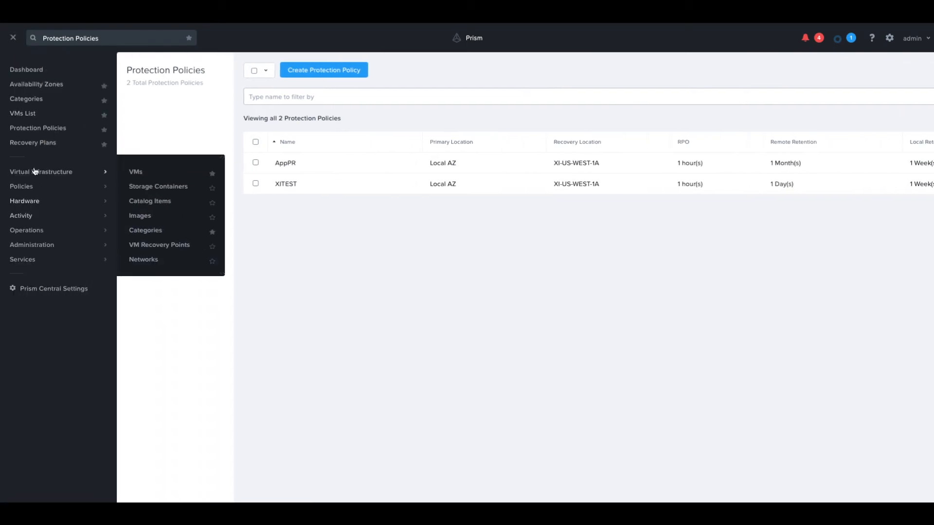
left_click(166, 249)
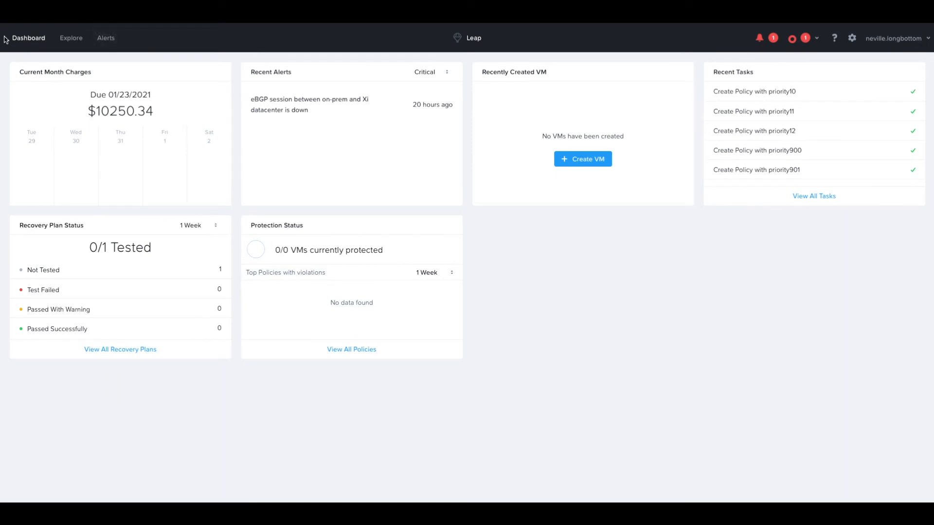
In the Xi Leap console, examine the categories, protection policies and recovery plans available at the recovery site
left_click(71, 39)
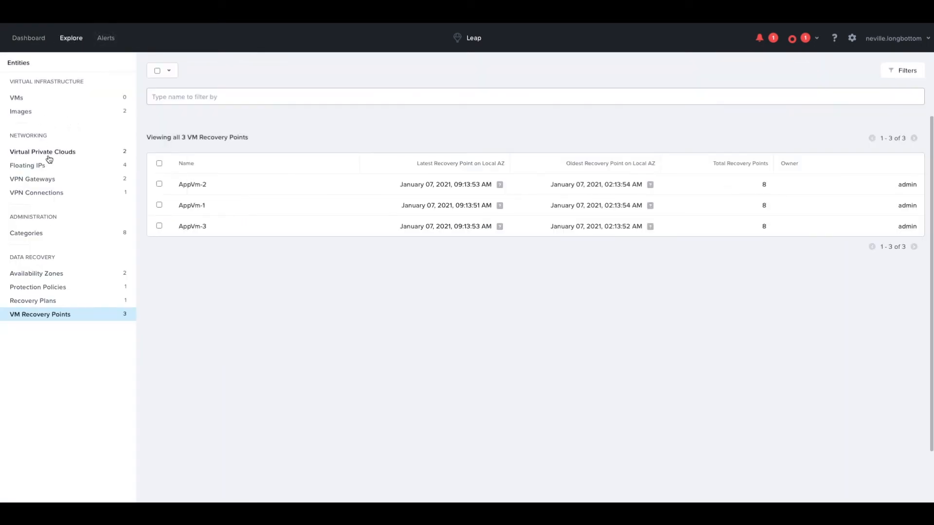
left_click(32, 234)
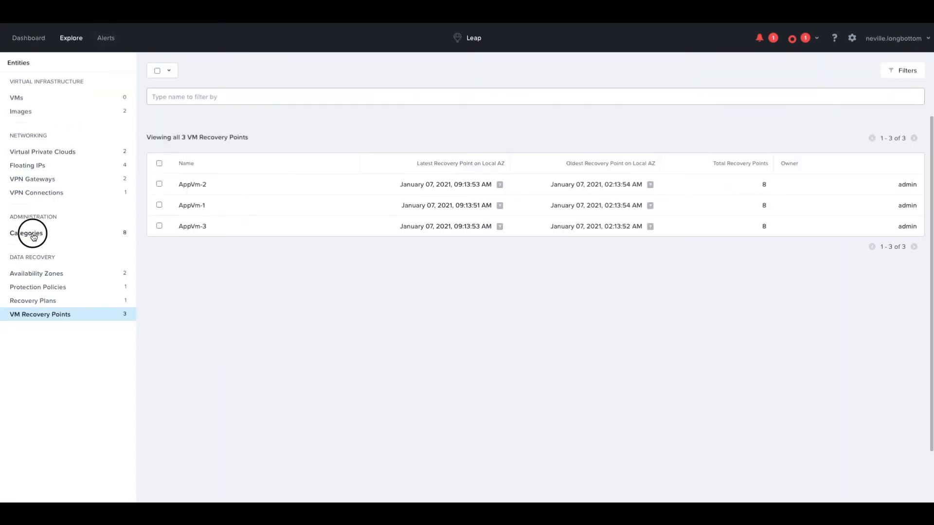
left_click(42, 288)
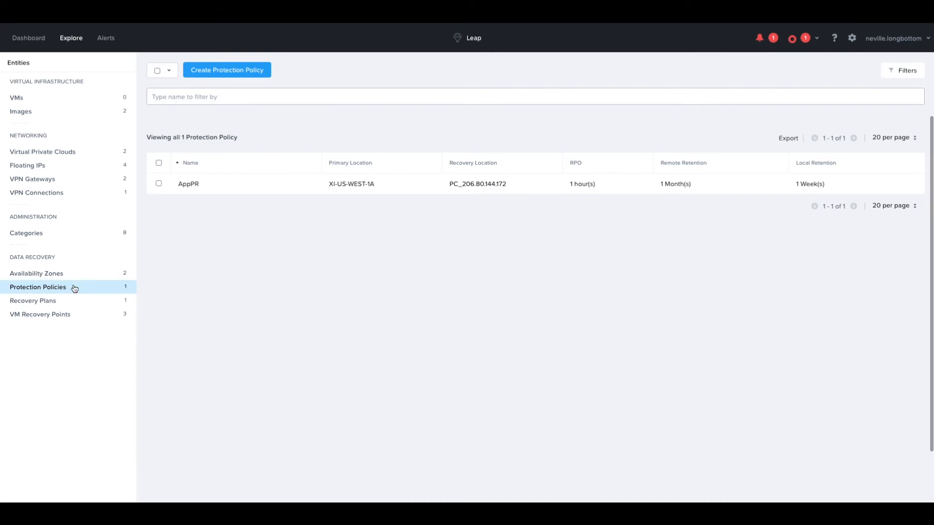
left_click(52, 301)
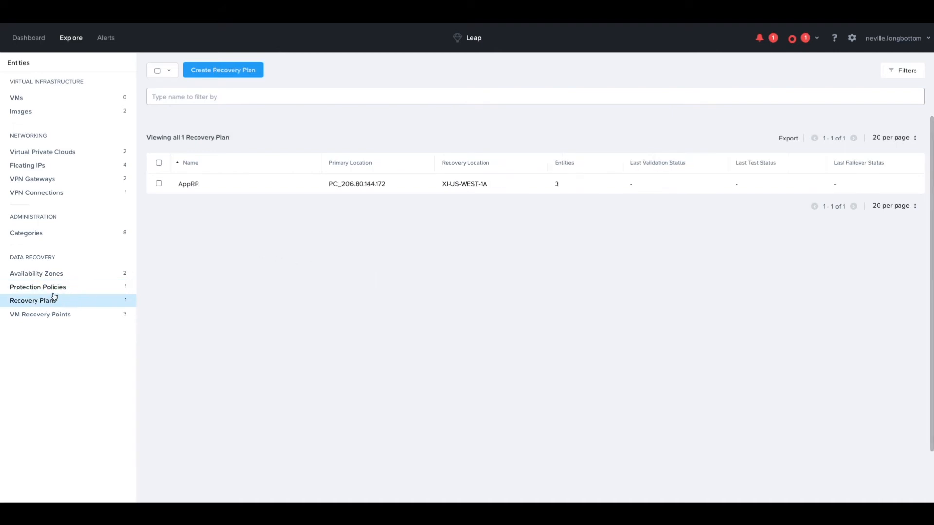
left_click(54, 288)
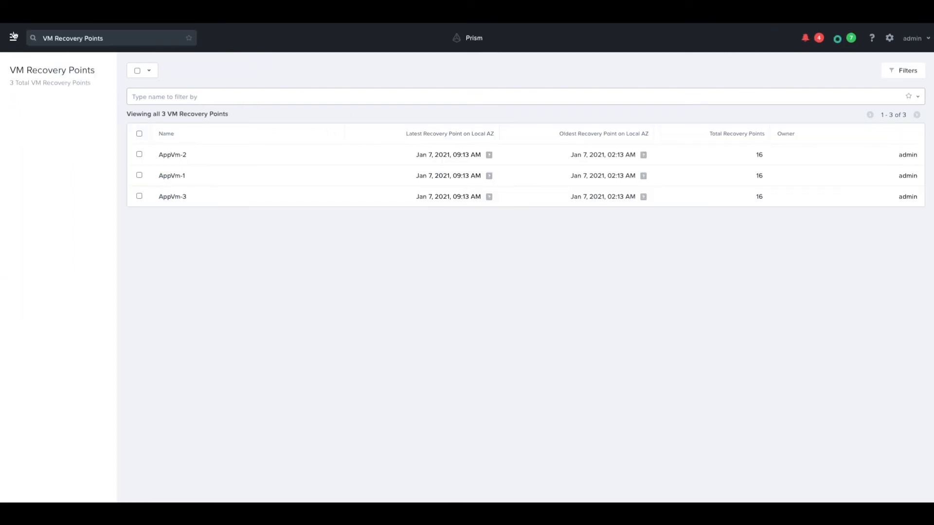
In Prism Central, start a new recovery plan named XITEST with XI-US-WEST-1A as its recovery location
left_click(12, 38)
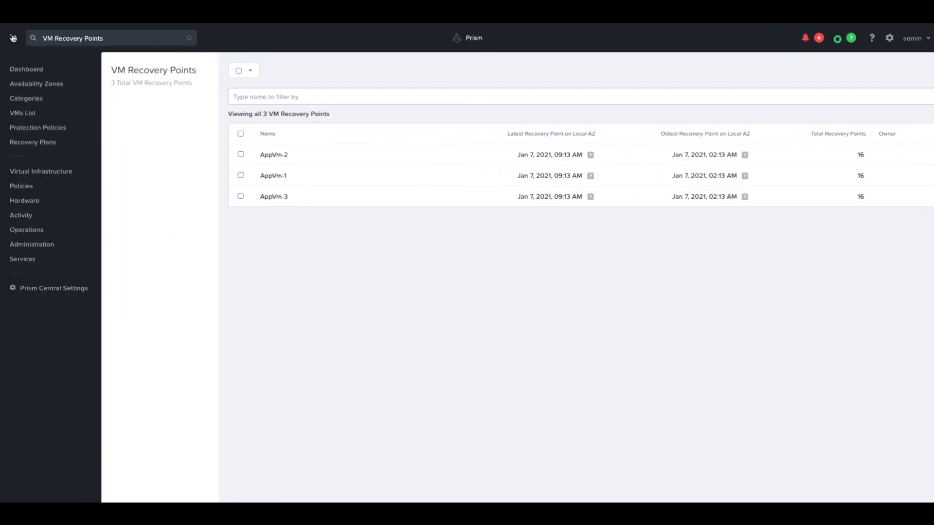
left_click(38, 142)
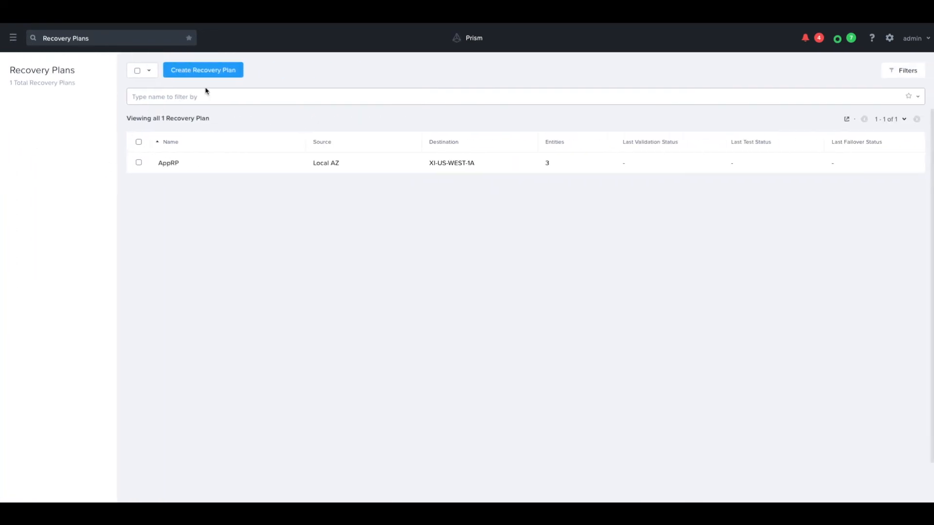
left_click(214, 74)
left_click(478, 270)
left_click(509, 300)
left_click(582, 304)
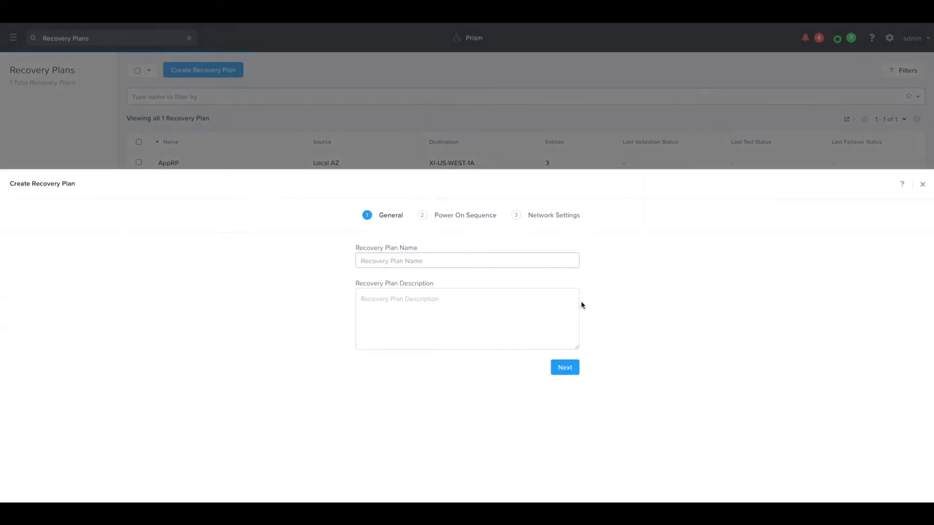
left_click(410, 118)
type("XITEST")
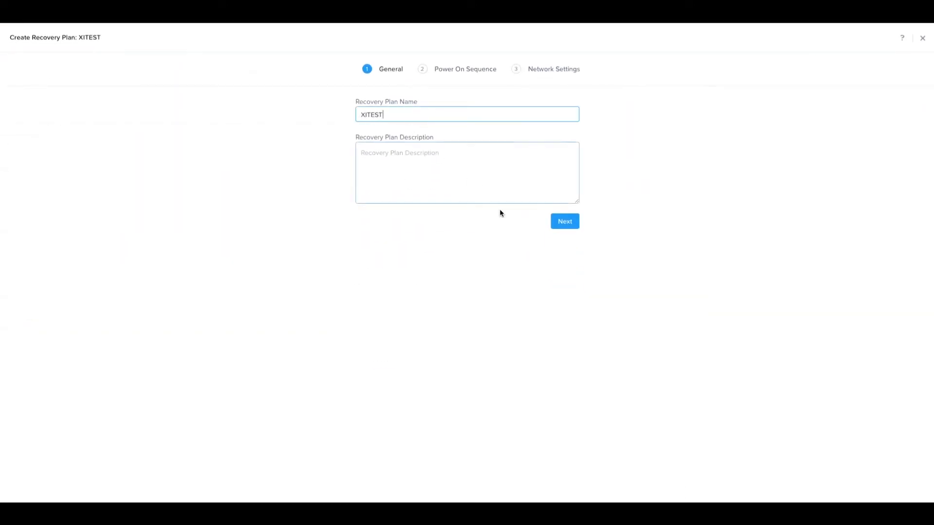
left_click(563, 223)
Find the category XITEST with the value TEST and add it to the recovery plan's power-on sequence
left_click(483, 202)
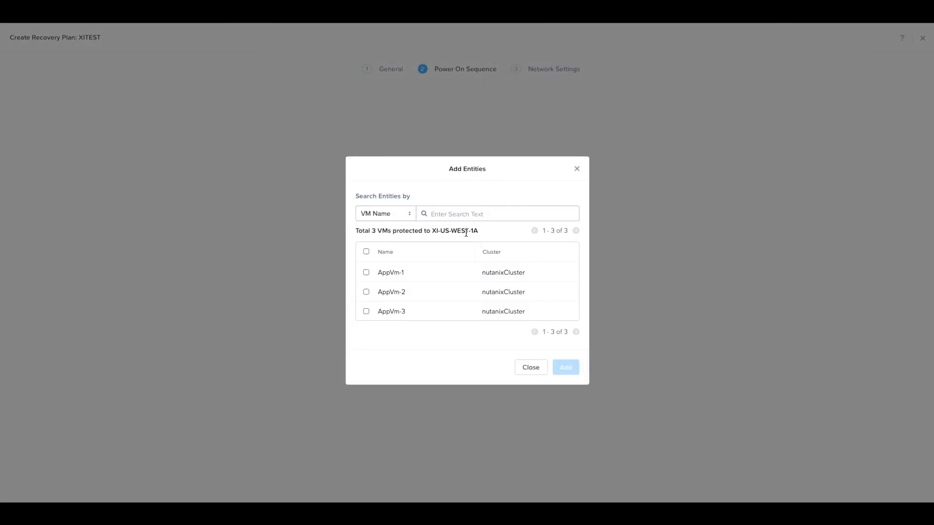
left_click(409, 214)
left_click(392, 243)
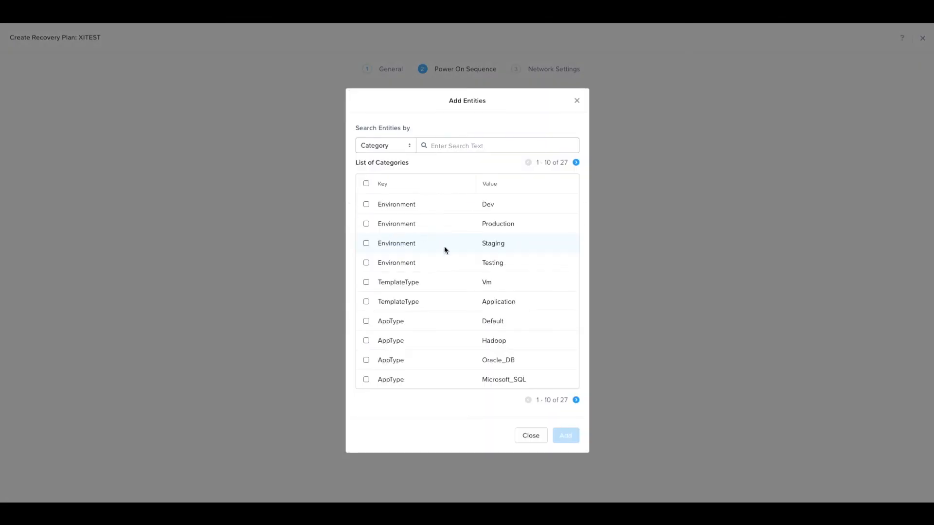
left_click(443, 147)
type("xi")
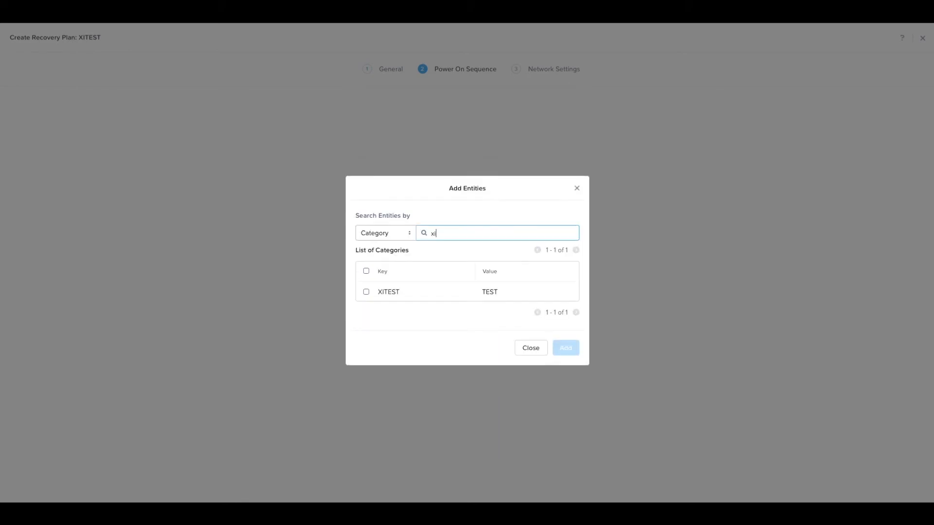
left_click(366, 291)
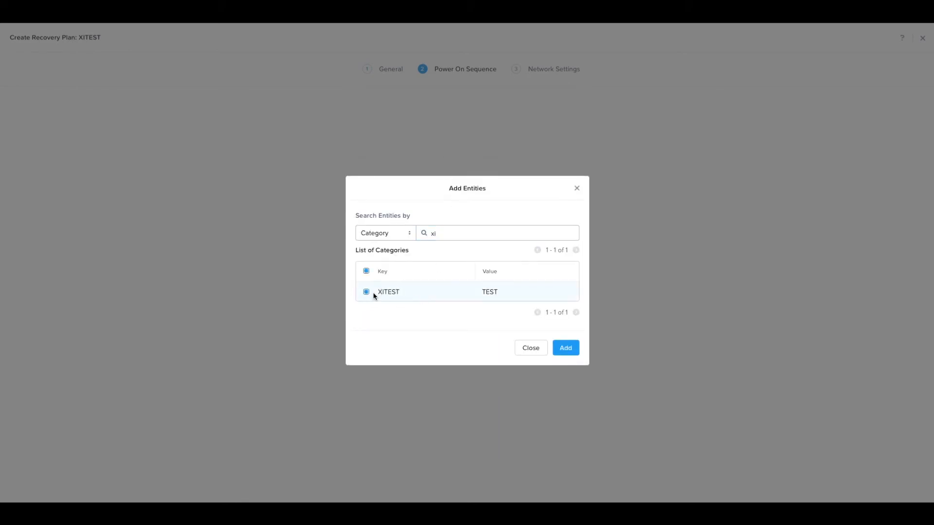
left_click(567, 348)
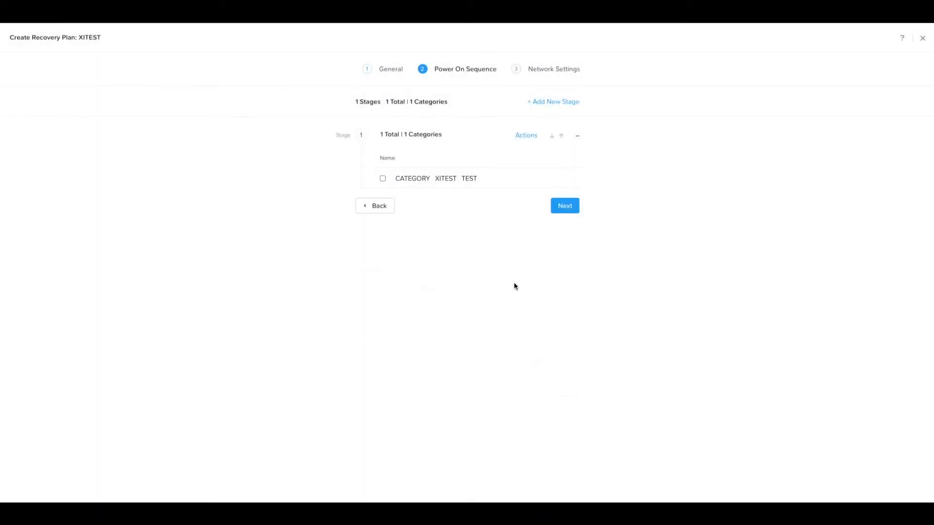
Set the primary location's production network to production and its test failback network to test, and view the network mapping explanation
left_click(557, 206)
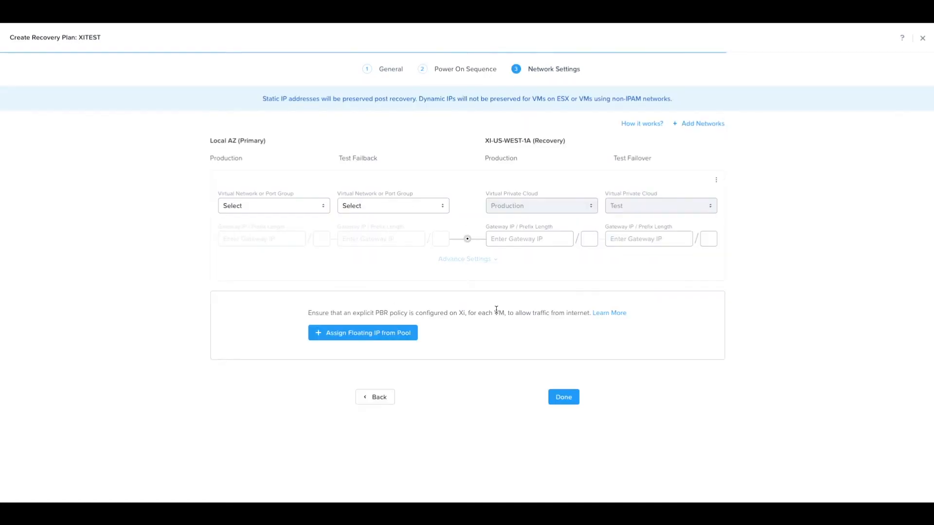
left_click(306, 210)
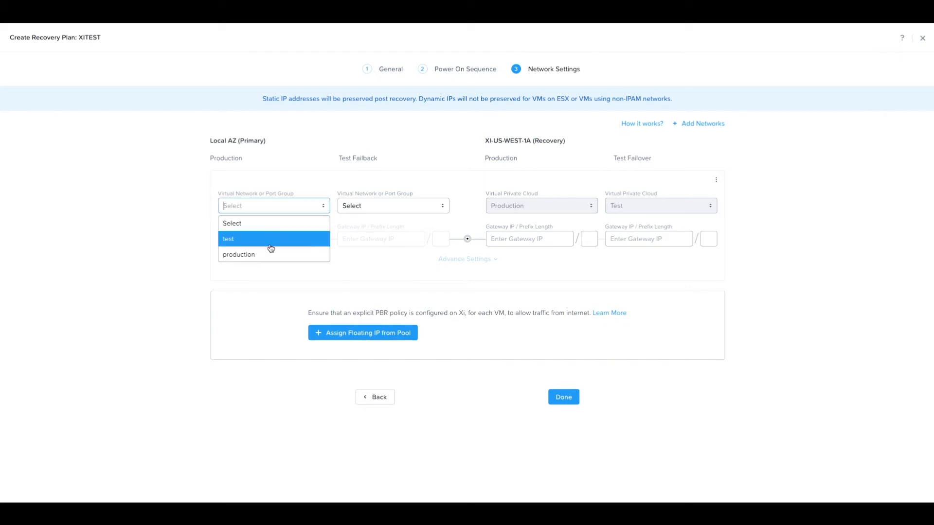
left_click(267, 254)
left_click(362, 208)
left_click(358, 237)
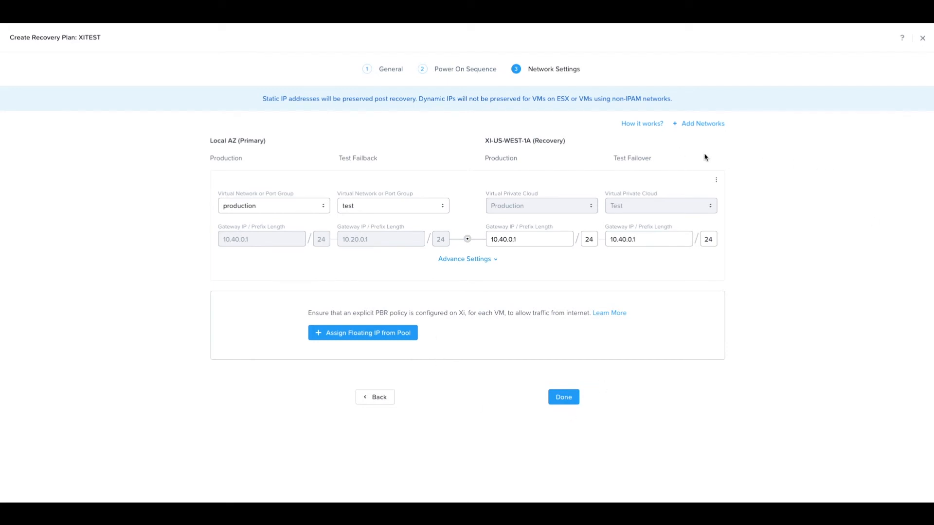
left_click(649, 127)
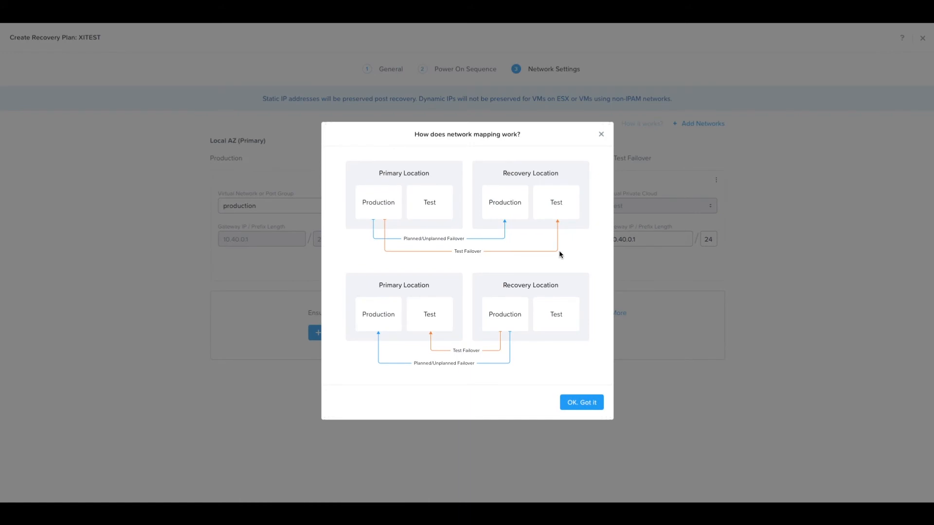
left_click(581, 403)
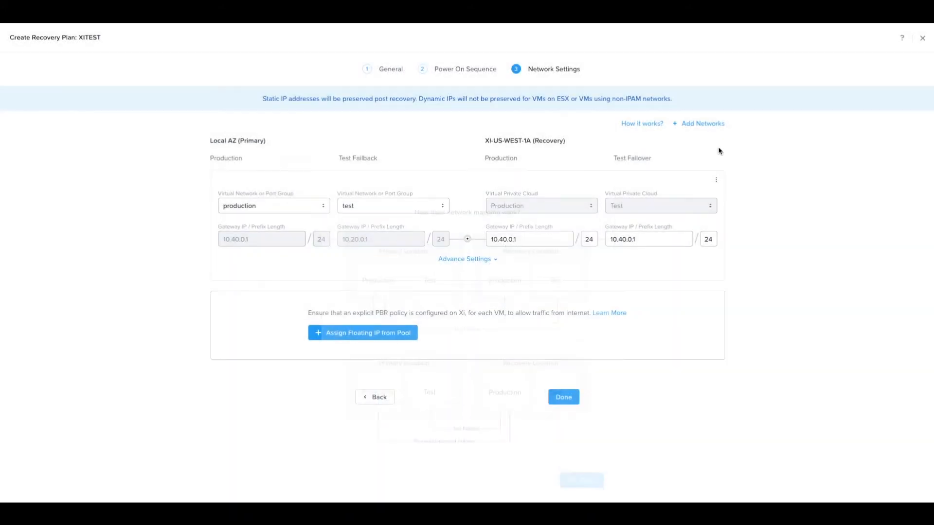
Try adding a second network mapping to the recovery plan and remove it again
left_click(702, 124)
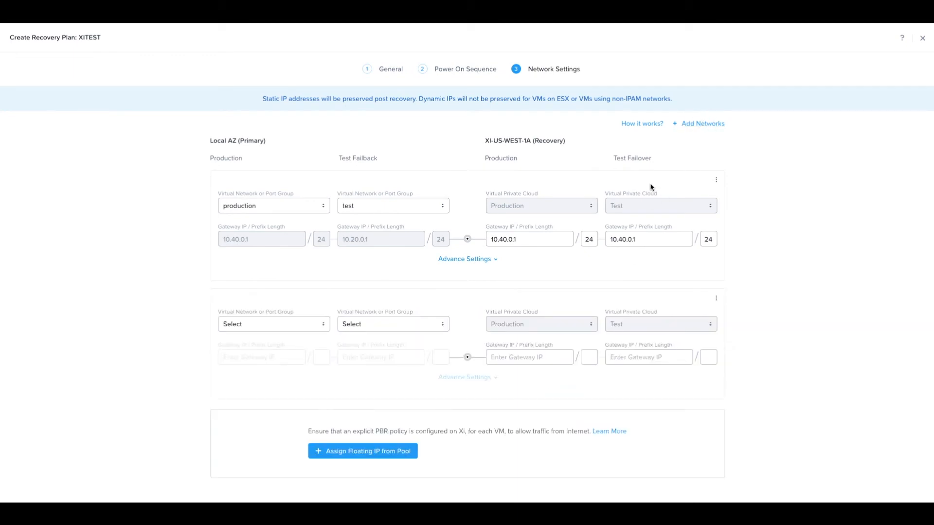
scroll(400, 406, "down", 1)
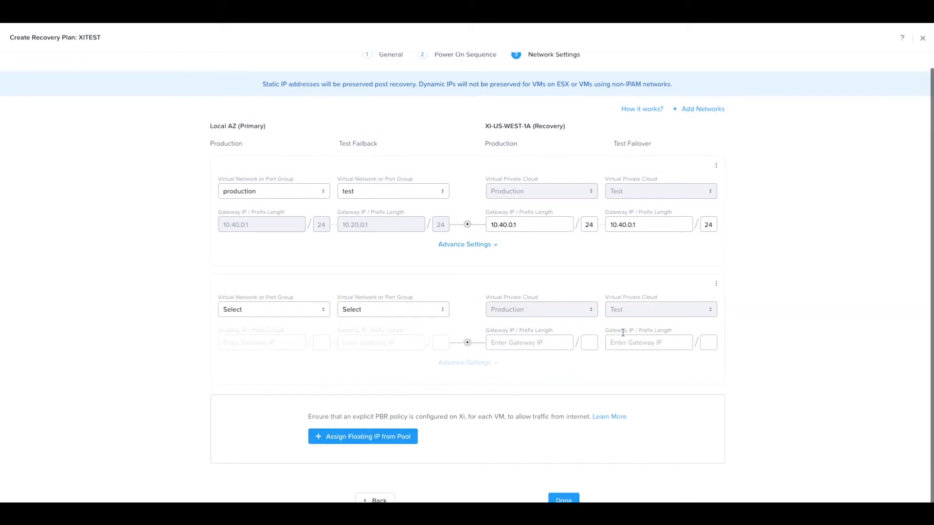
left_click(715, 284)
left_click(705, 294)
left_click(505, 288)
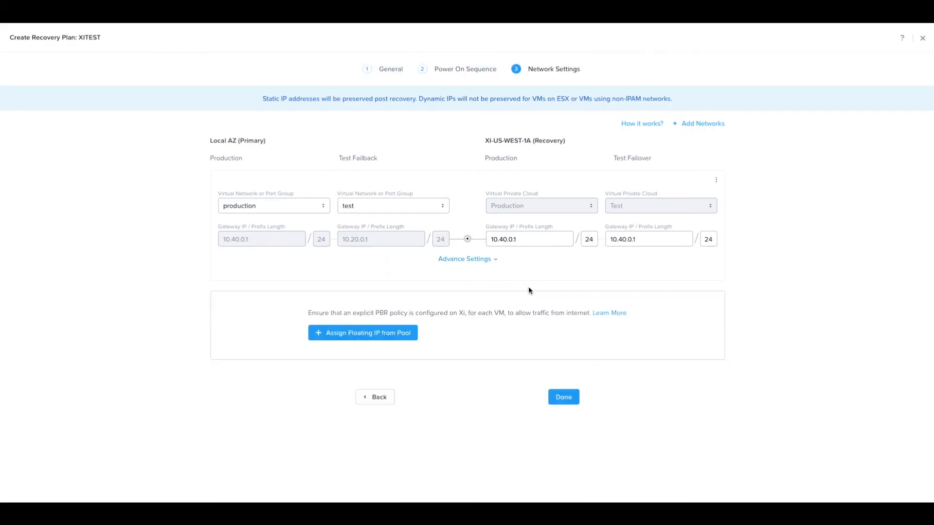
Show the network mapping's advanced settings for custom IP mapping and finish creating the recovery plan
left_click(478, 264)
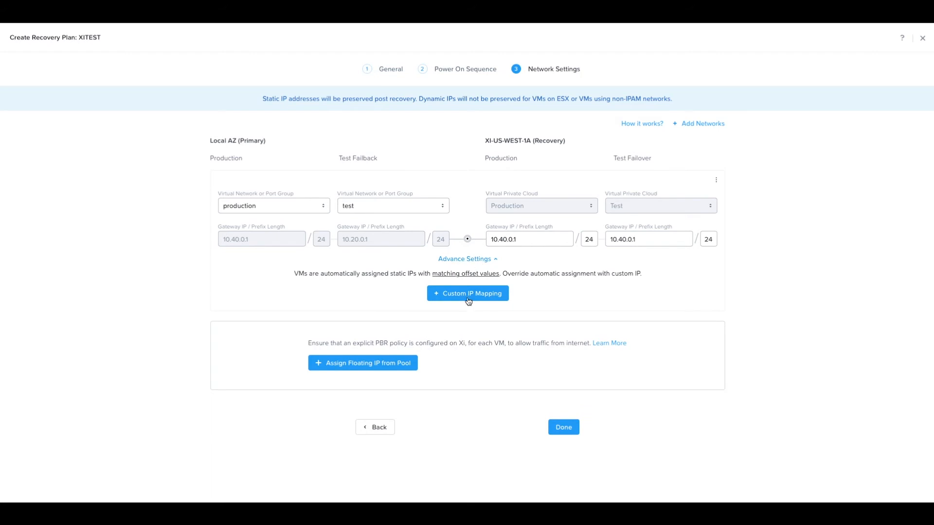
mouse_move(470, 271)
left_click(563, 427)
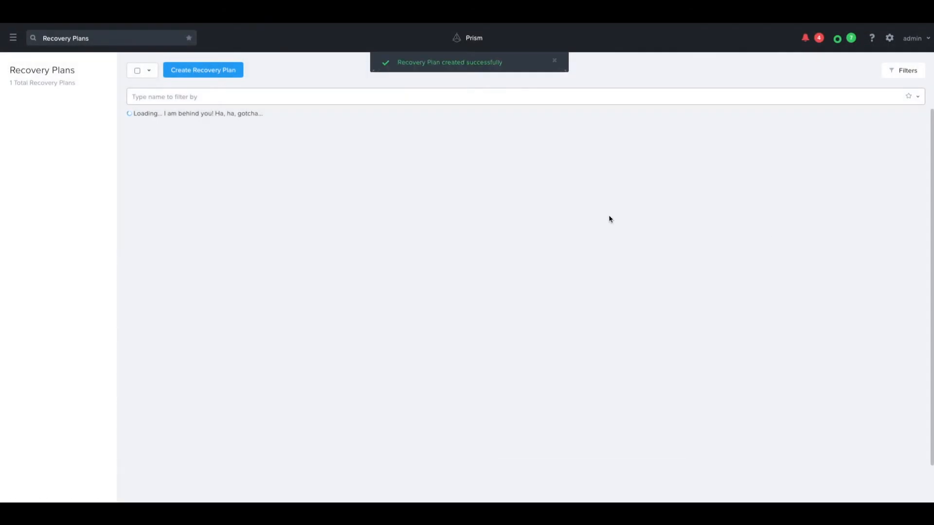
View the summary of the XITEST protection policy and close it again
left_click(13, 39)
left_click(42, 129)
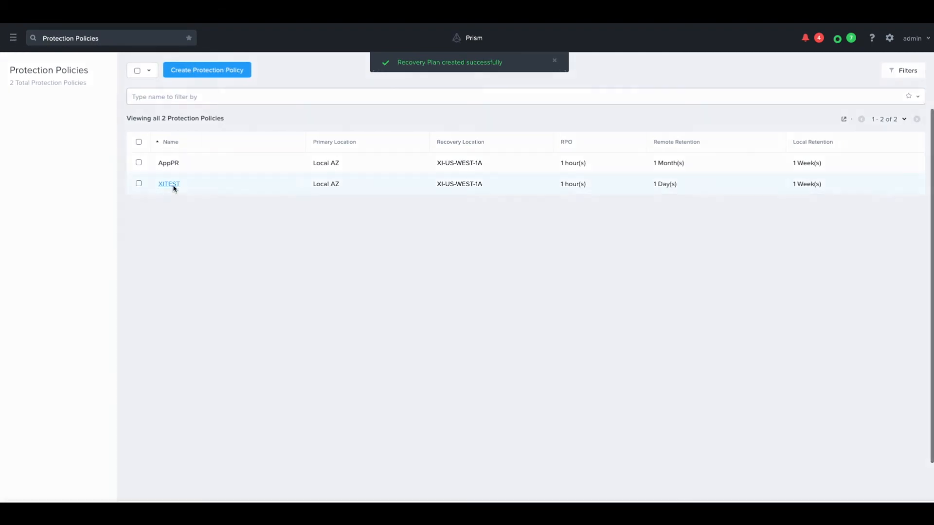
left_click(169, 184)
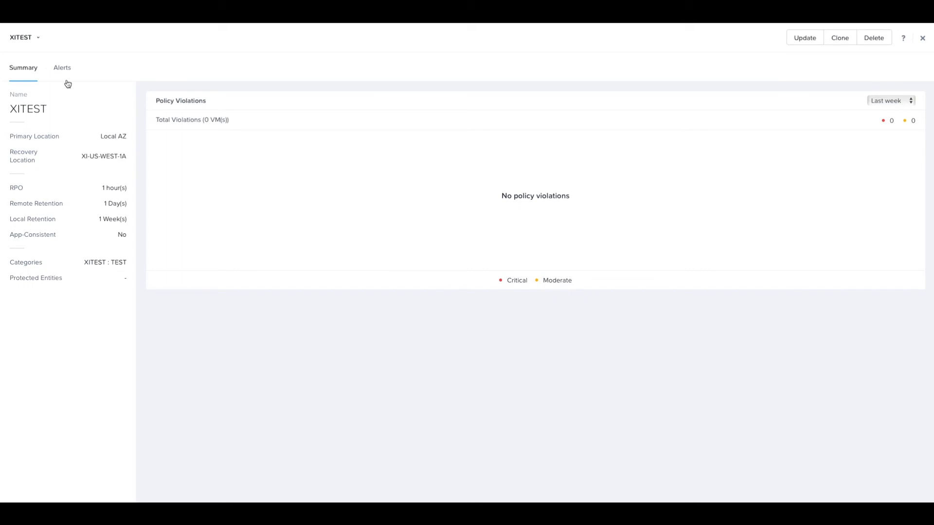
left_click(922, 38)
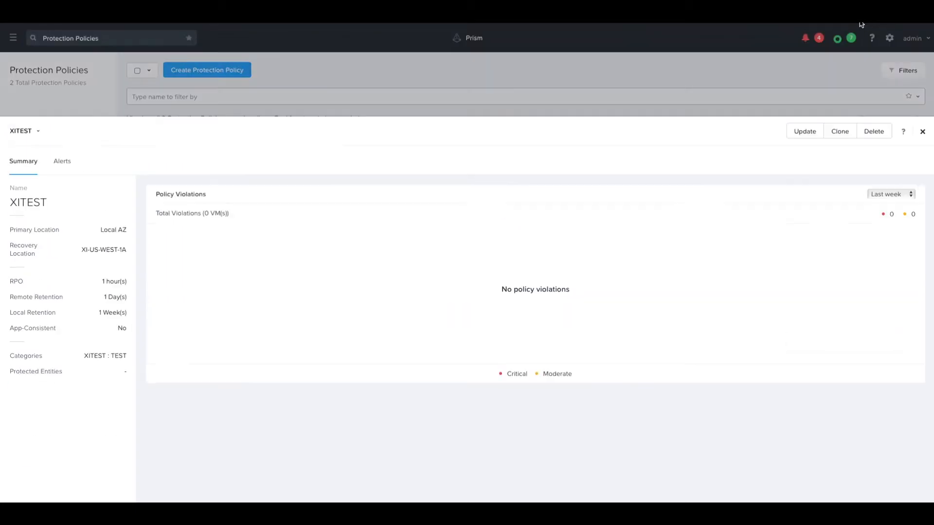
Switch to the Xi Leap console and review its recovery plans, availability zones, dashboard, VM recovery points and virtual private clouds
left_click(48, 302)
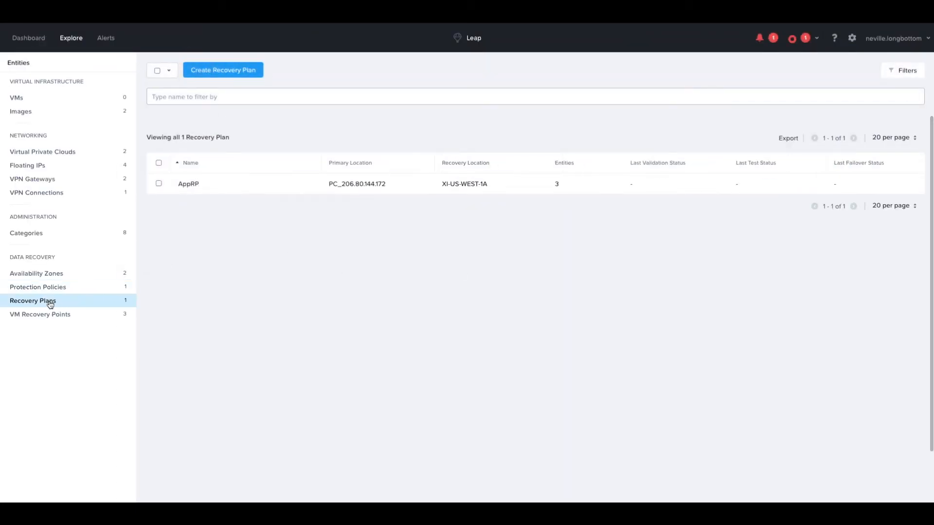
left_click(43, 276)
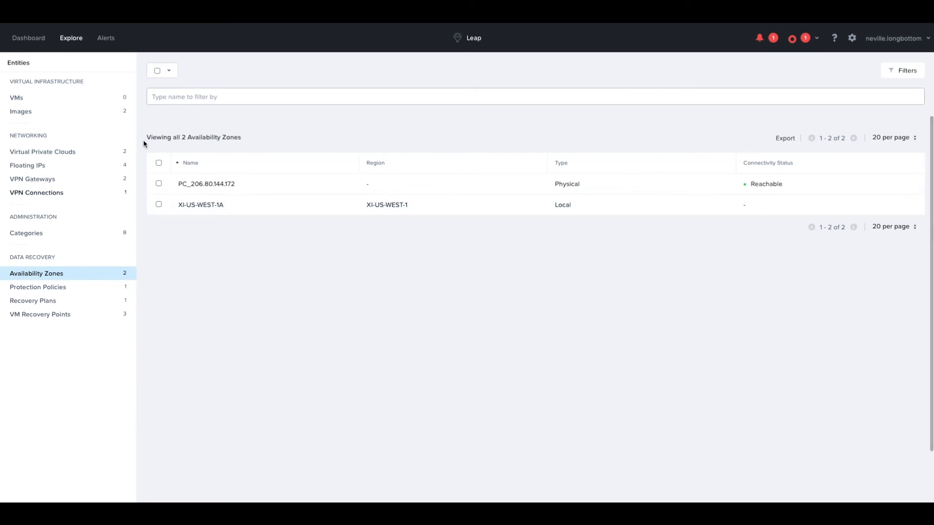
left_click(29, 38)
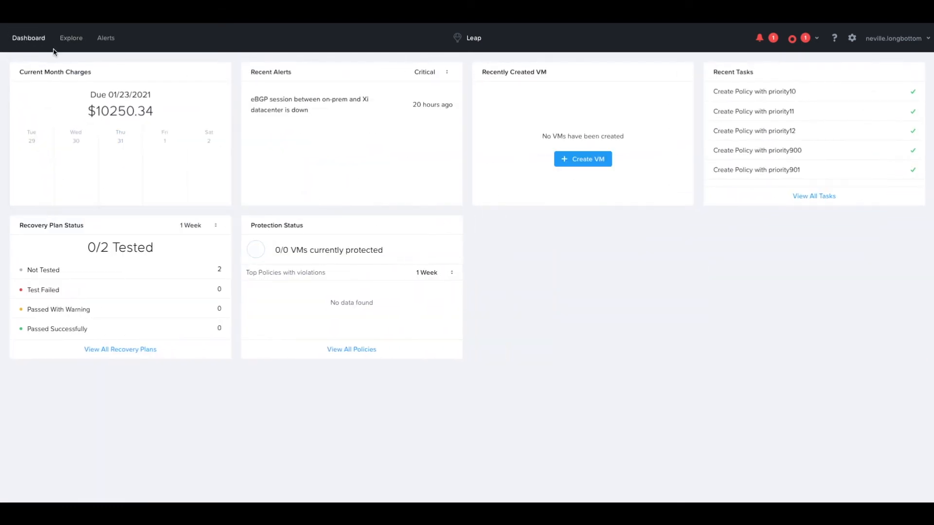
left_click(72, 39)
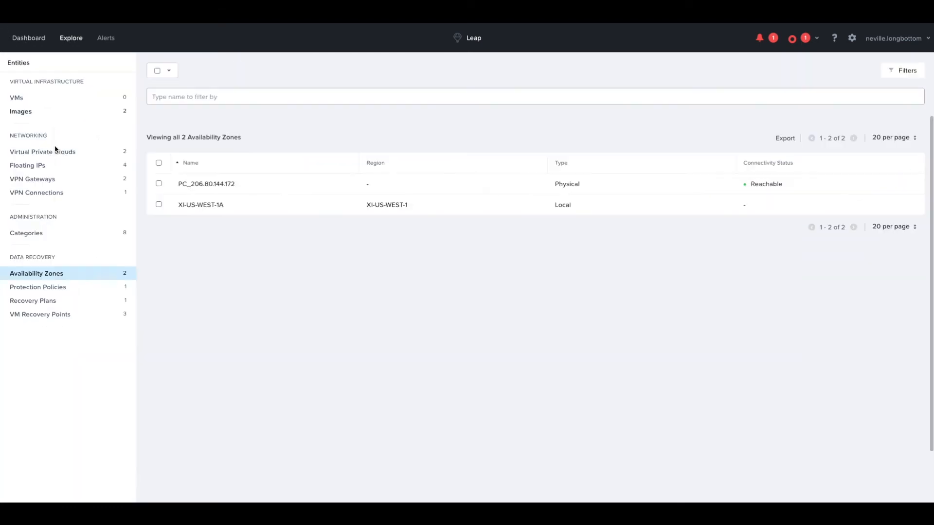
left_click(51, 315)
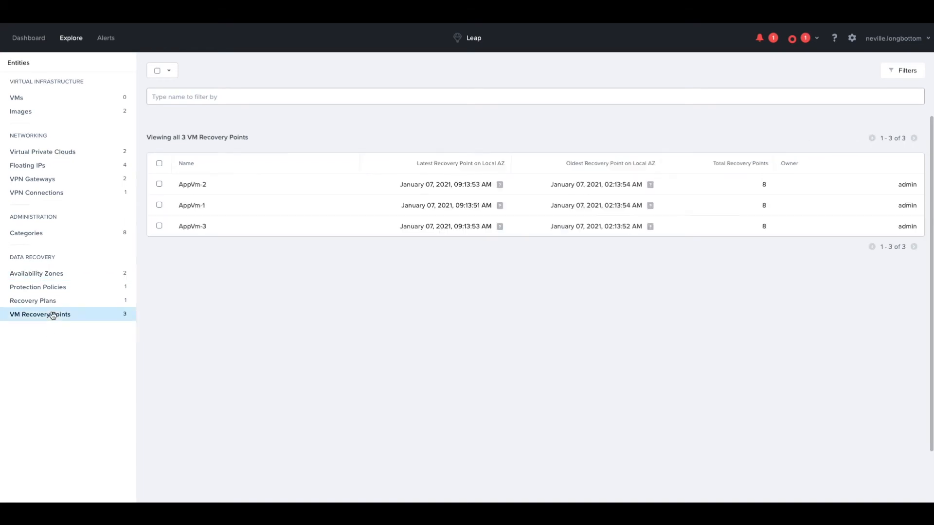
left_click(41, 152)
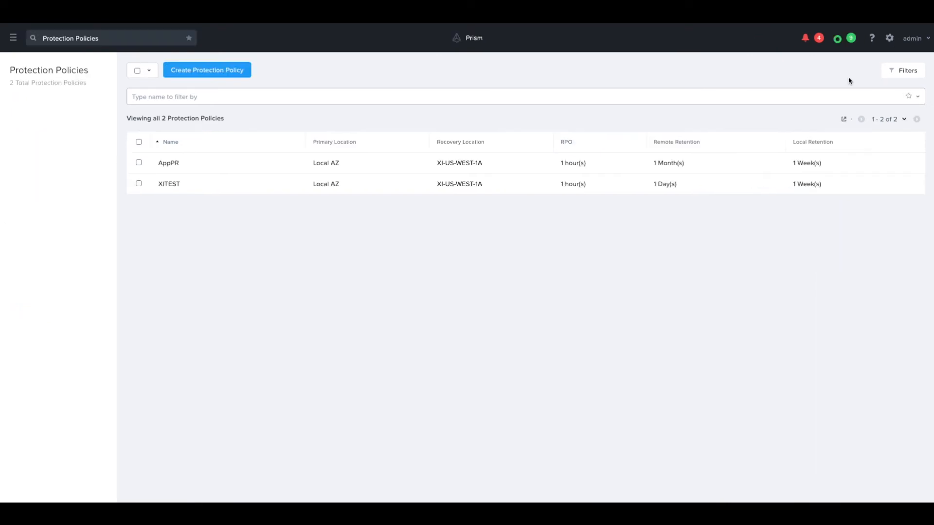
Switch back to Prism Central and show the list of VM recovery points
left_click(13, 38)
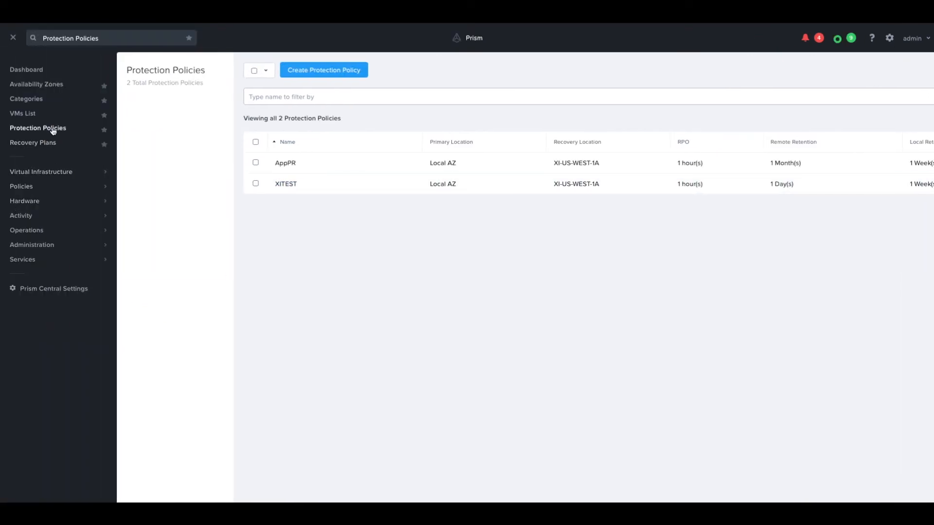
mouse_move(32, 203)
mouse_move(27, 232)
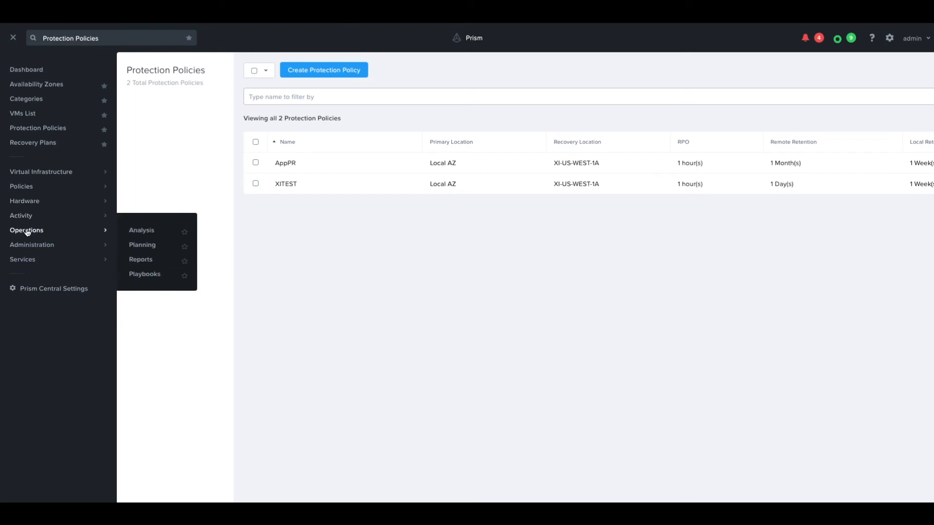
mouse_move(60, 173)
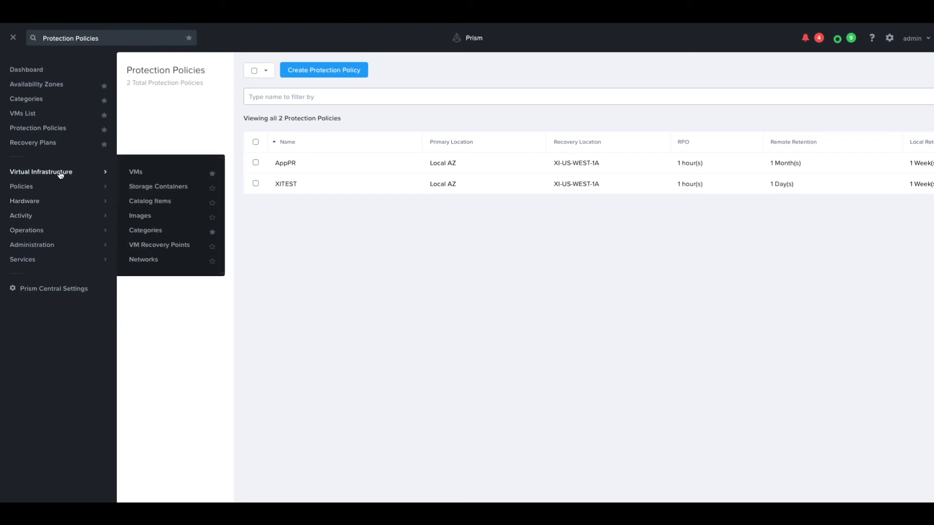
left_click(158, 246)
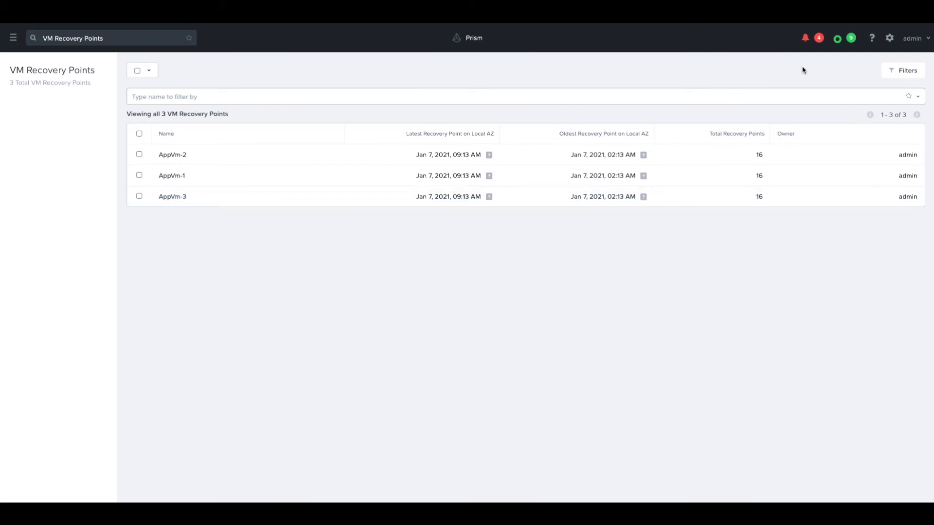
Leave the VM recovery points and view the Prism Central main dashboard
left_click(13, 38)
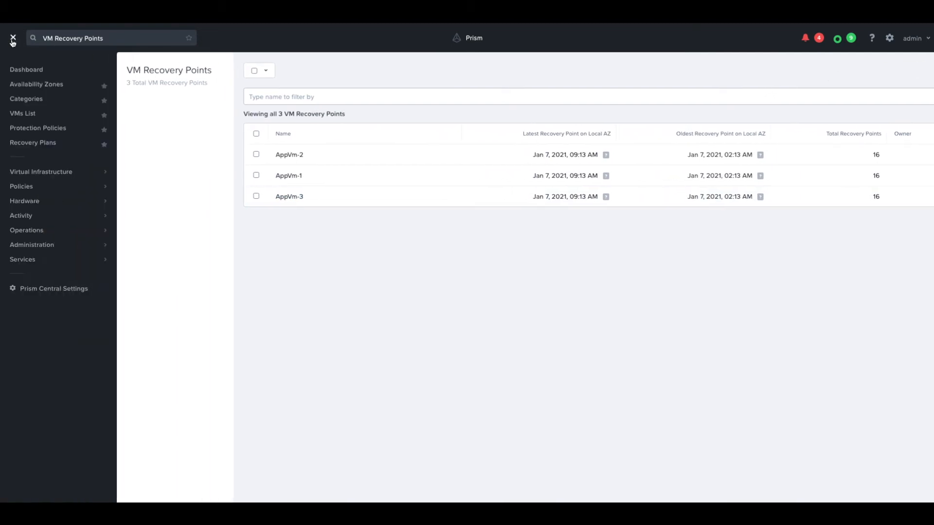
left_click(473, 323)
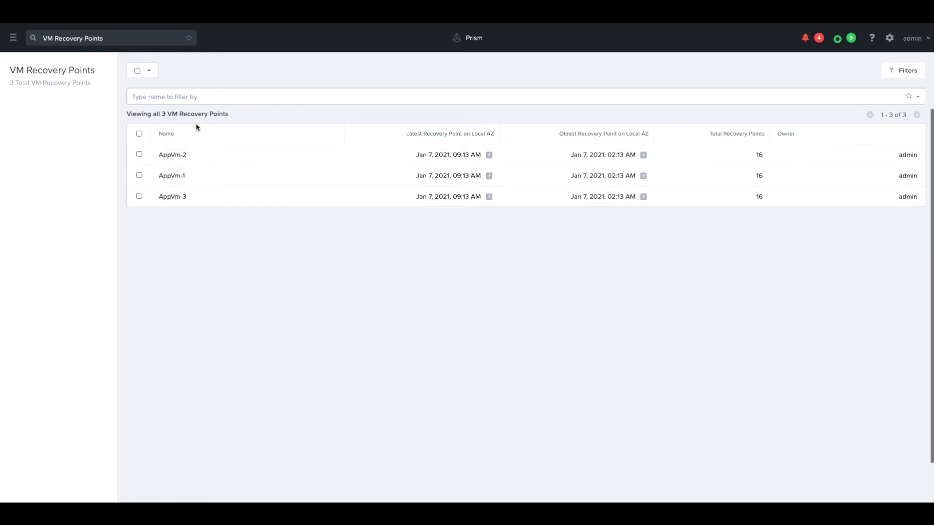
left_click(14, 38)
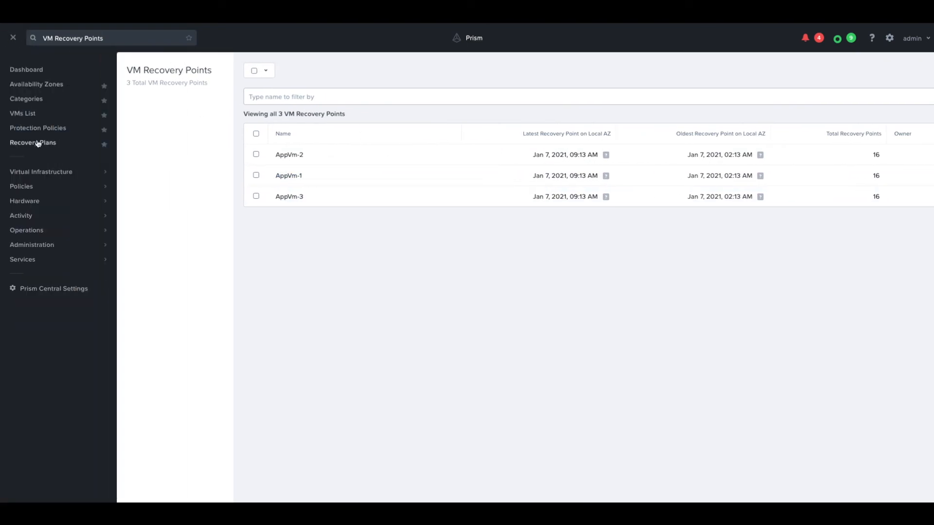
left_click(27, 69)
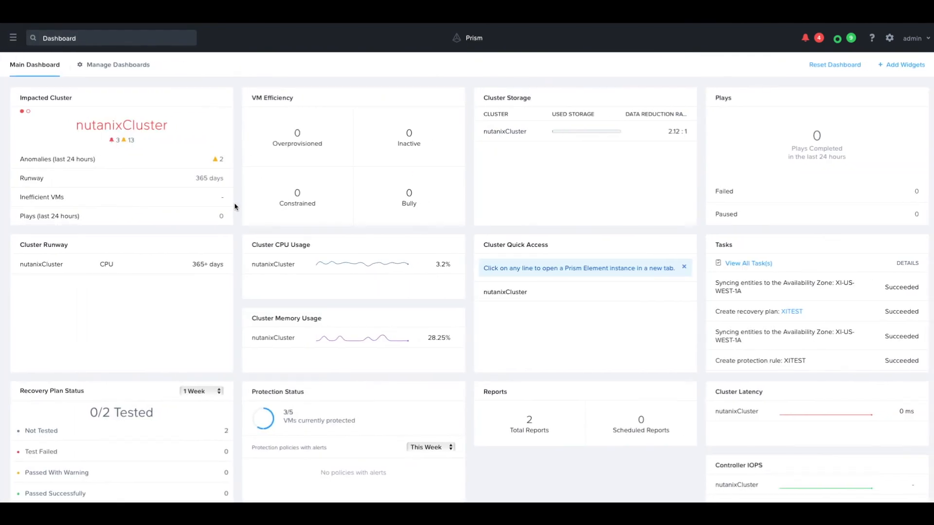
left_click(13, 38)
mouse_move(35, 168)
left_click(29, 70)
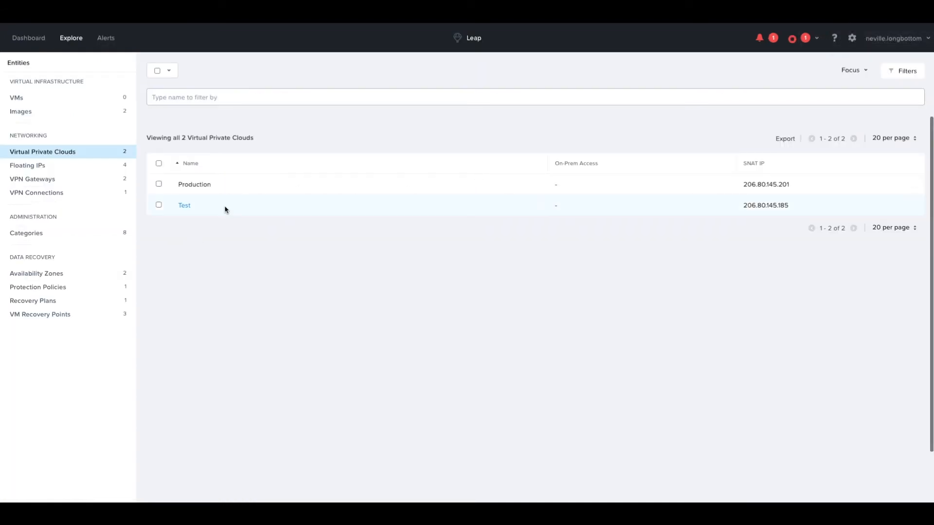
Switch to Xi Leap and run a test failover of the AppRP recovery plan from PC_206.80.144.172 to XI-US-WEST-1A
left_click(42, 303)
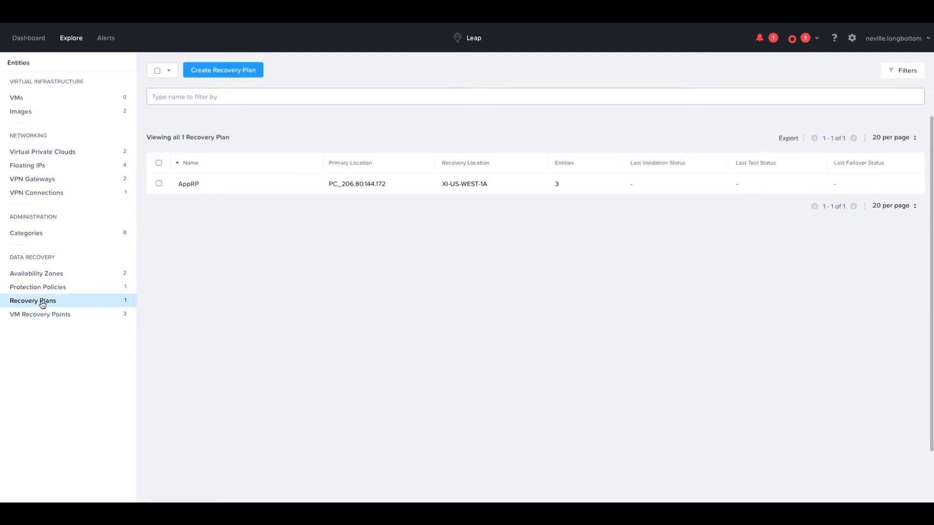
left_click(191, 184)
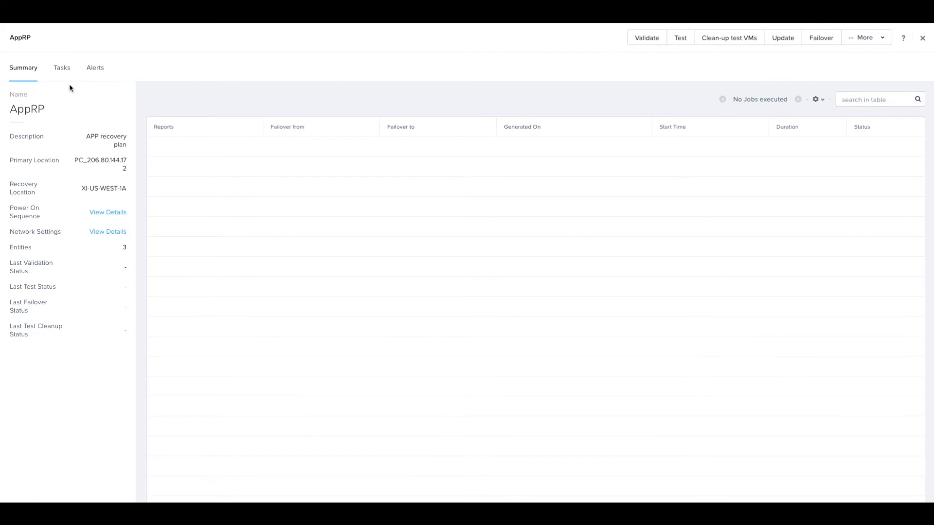
left_click(681, 41)
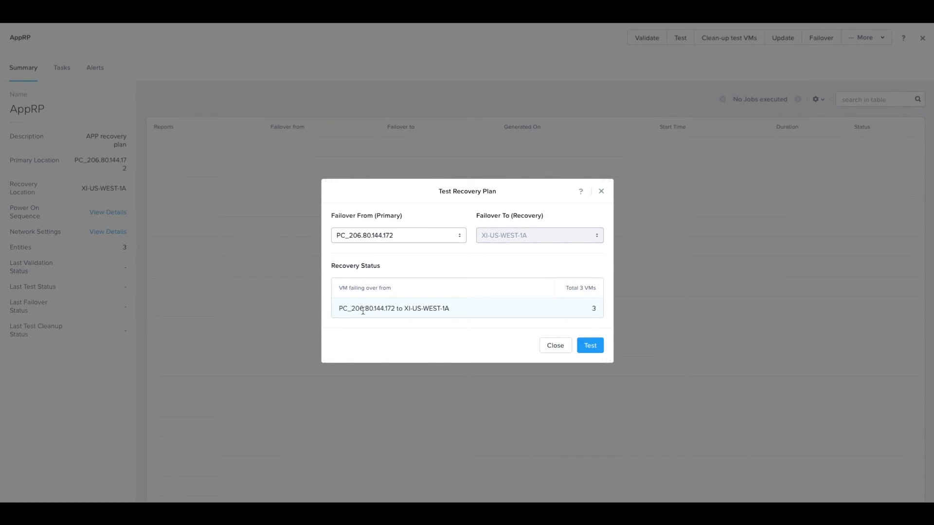
left_click(591, 346)
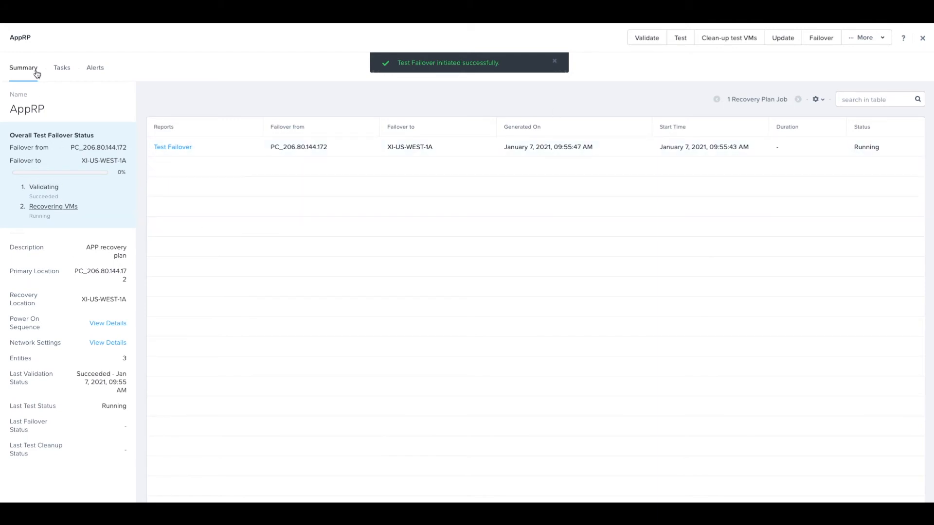
Examine the test failover's task list and the overall status in the AppRP summary, and close the recovery plan
left_click(60, 69)
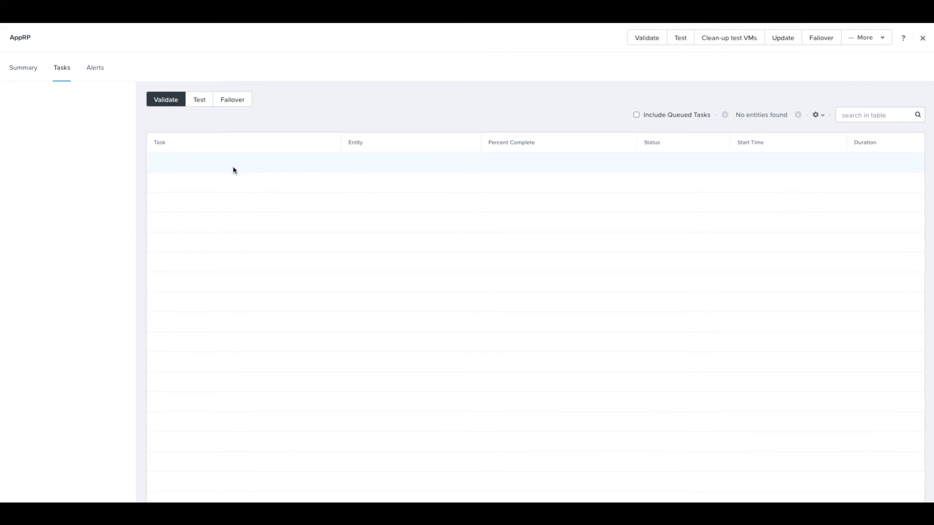
left_click(203, 102)
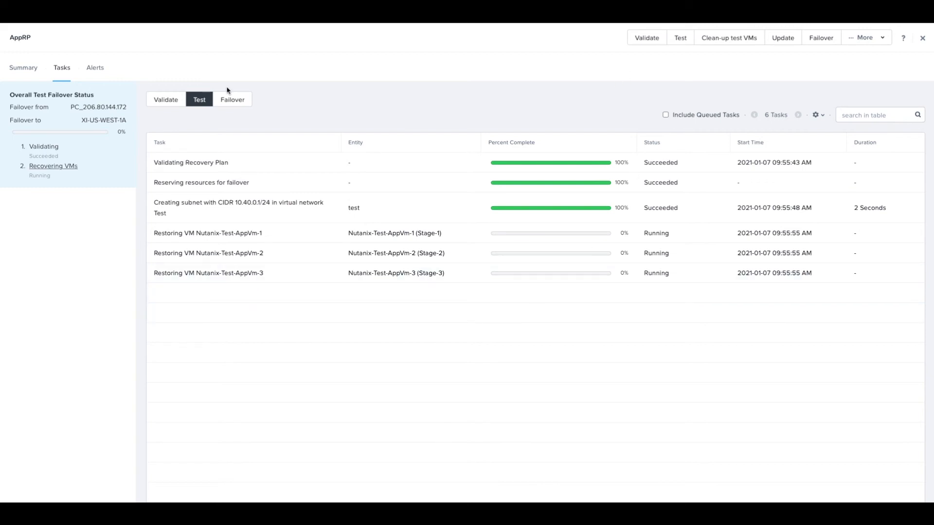
left_click(28, 71)
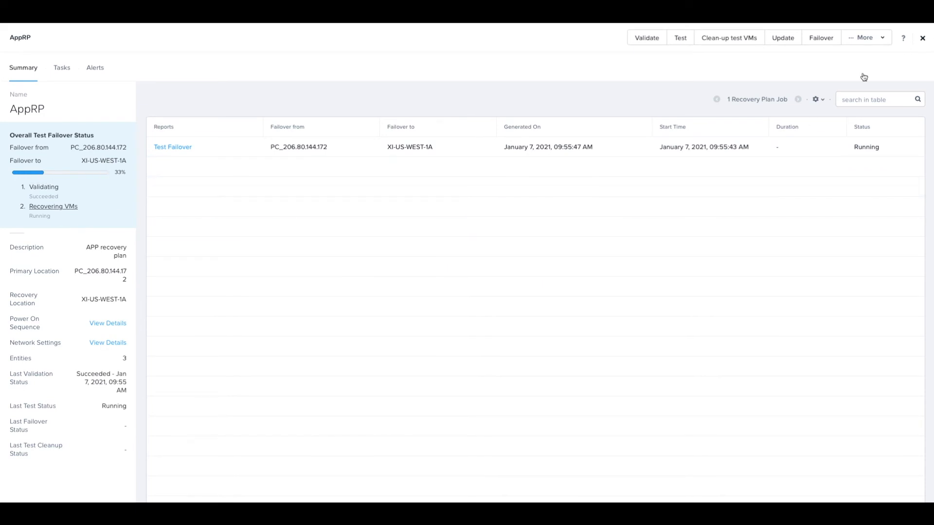
left_click(921, 39)
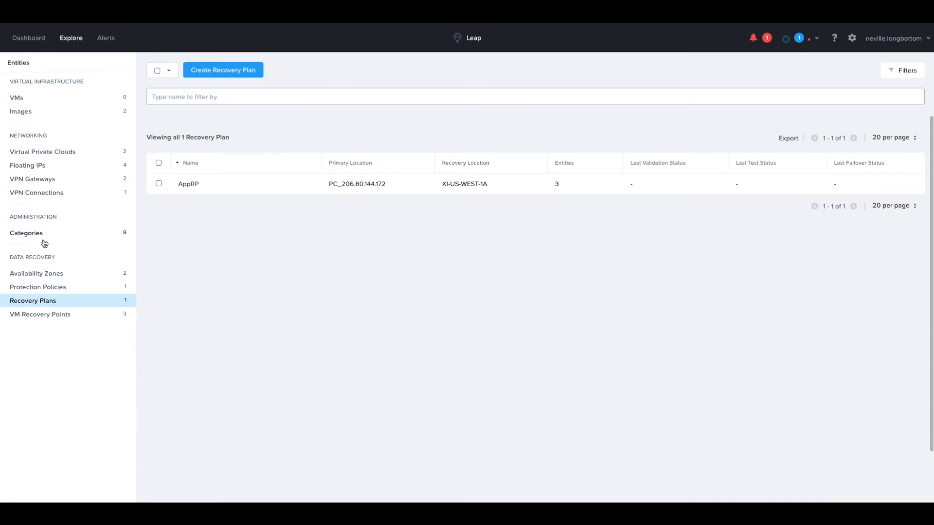
Check the list of VMs in Xi Leap and the AppRP plan's test failover progress, and close the plan
left_click(29, 97)
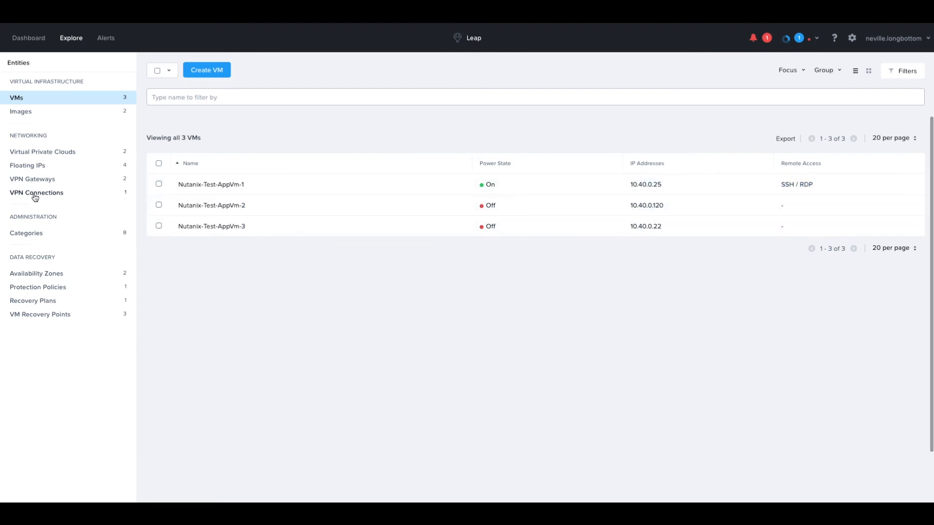
left_click(37, 301)
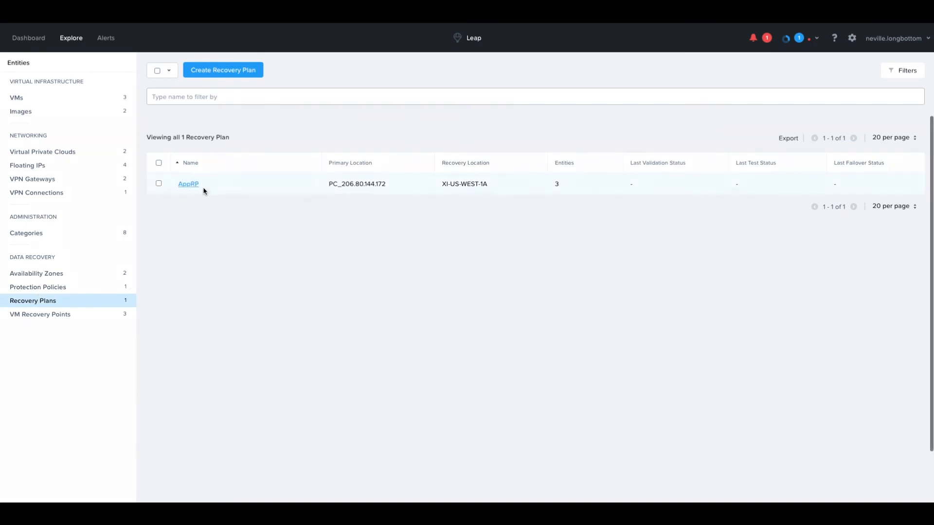
left_click(197, 186)
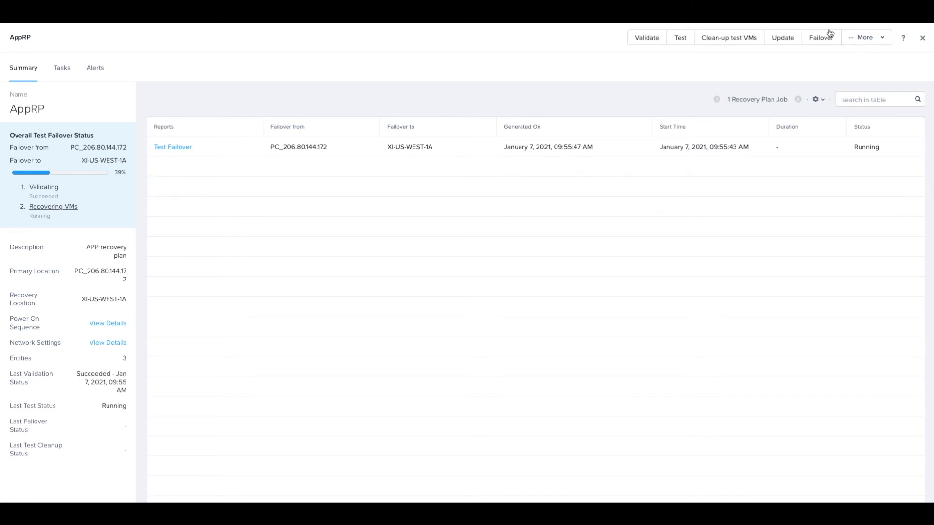
left_click(922, 38)
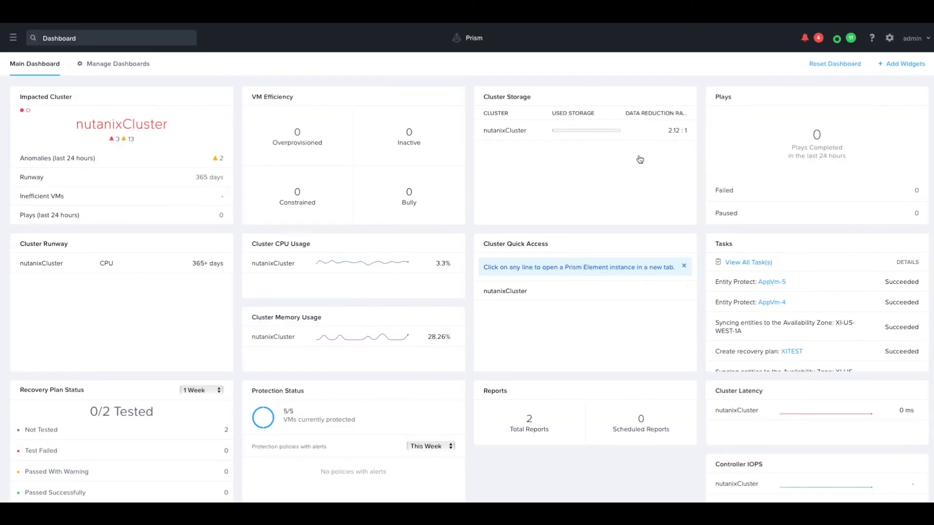
Switch to Prism Central, view the protection policies, add VM Recovery Points to the favorites and show the recovery points list
left_click(12, 39)
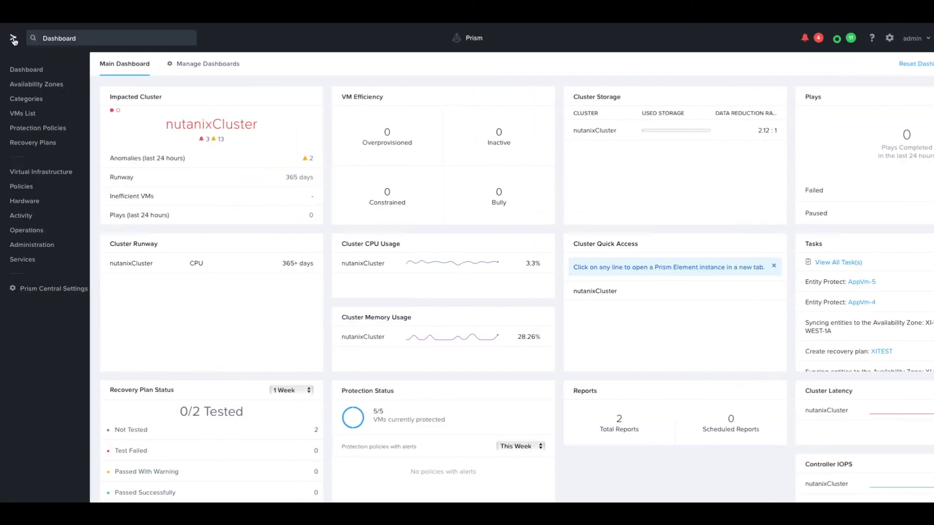
left_click(41, 129)
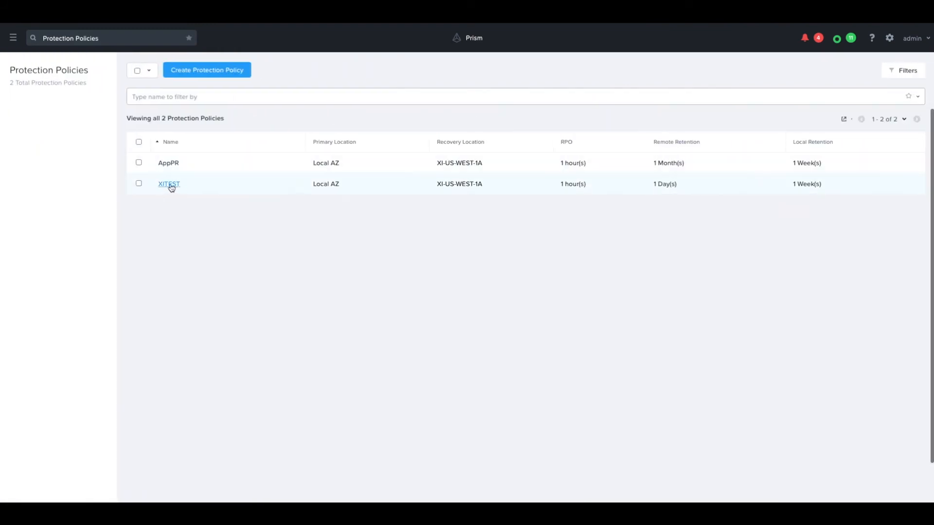
left_click(13, 37)
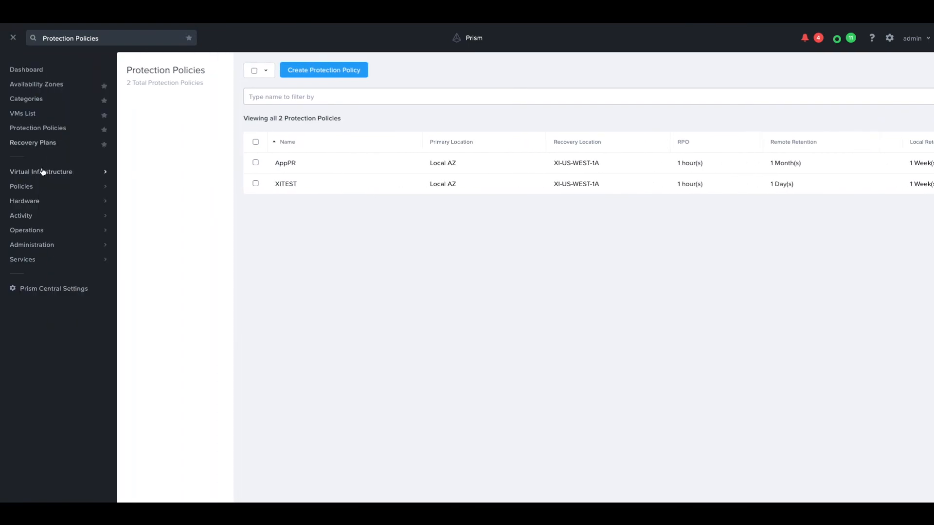
mouse_move(46, 172)
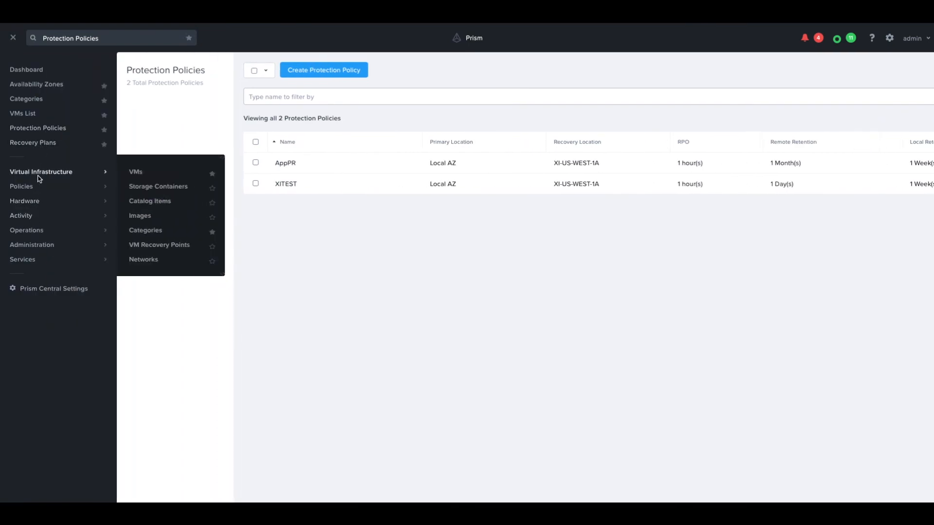
left_click(212, 248)
left_click(45, 84)
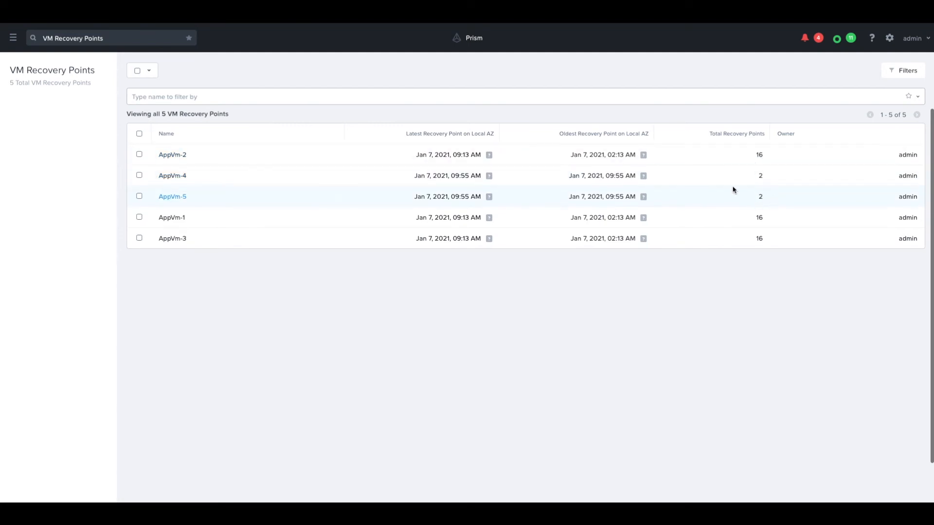
Show the Prism Central dashboard, switch to Xi Leap, check the AppRP plan's test failover progress, and close the plan
left_click(13, 39)
left_click(39, 72)
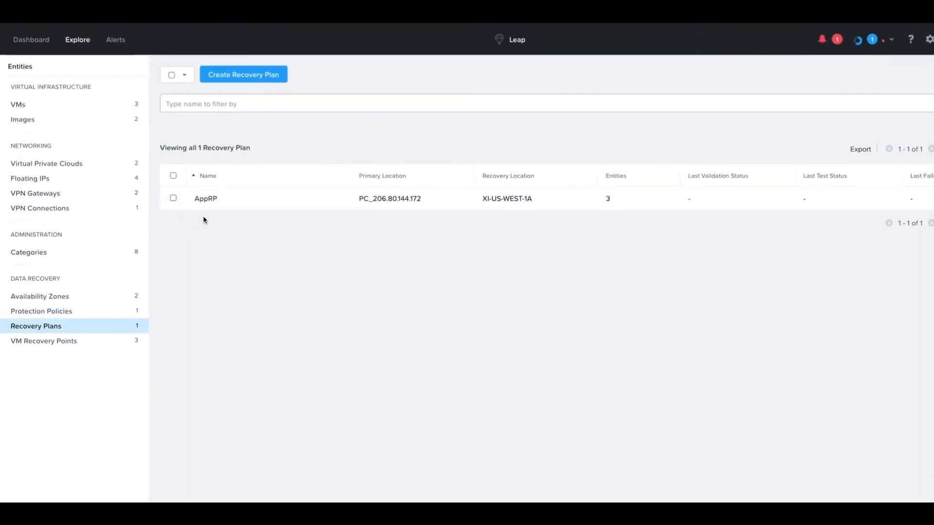
left_click(207, 199)
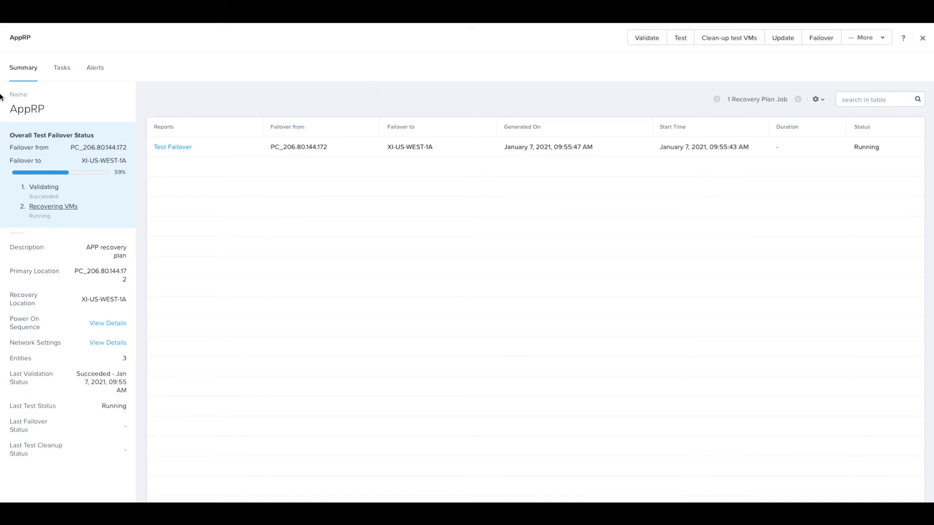
left_click(922, 38)
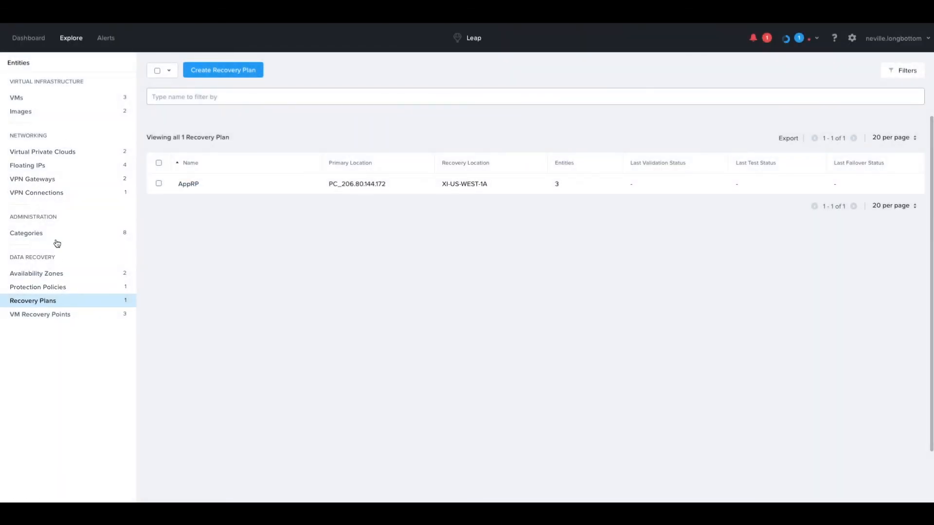
Review the protection policies, recovery plans, VM recovery points, availability zones, categories and VMs in Xi Leap
left_click(53, 289)
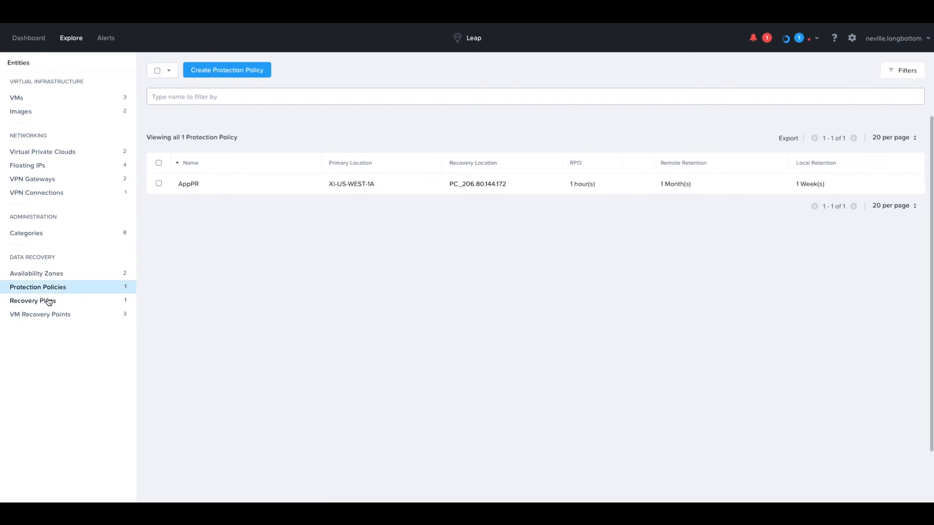
left_click(47, 300)
left_click(47, 316)
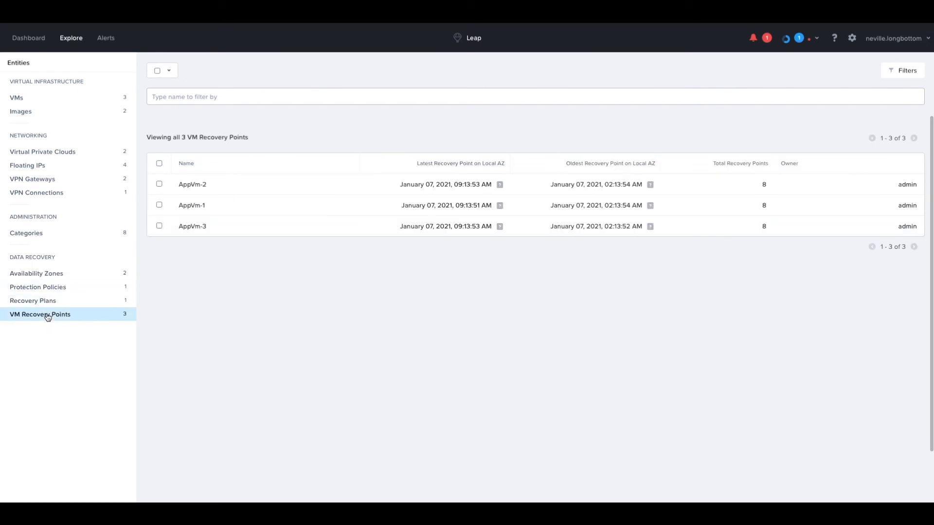
left_click(32, 275)
left_click(27, 232)
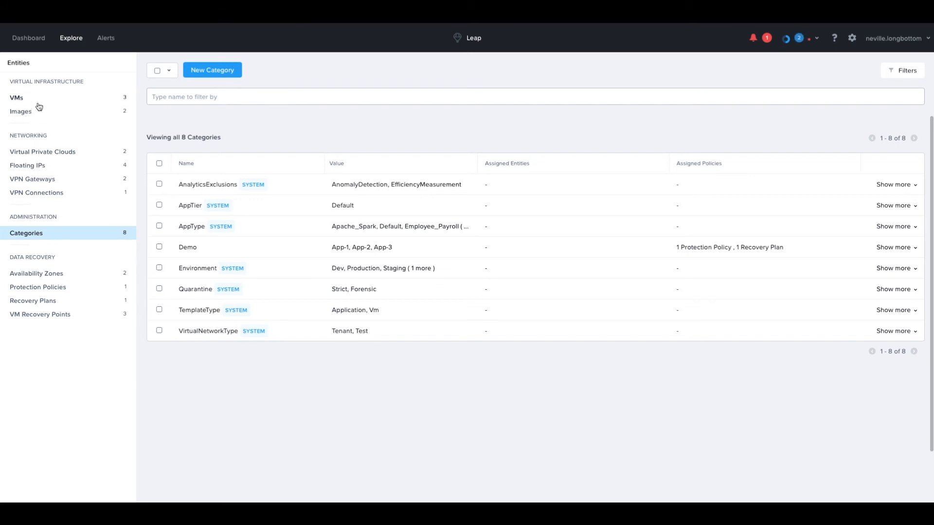
left_click(18, 99)
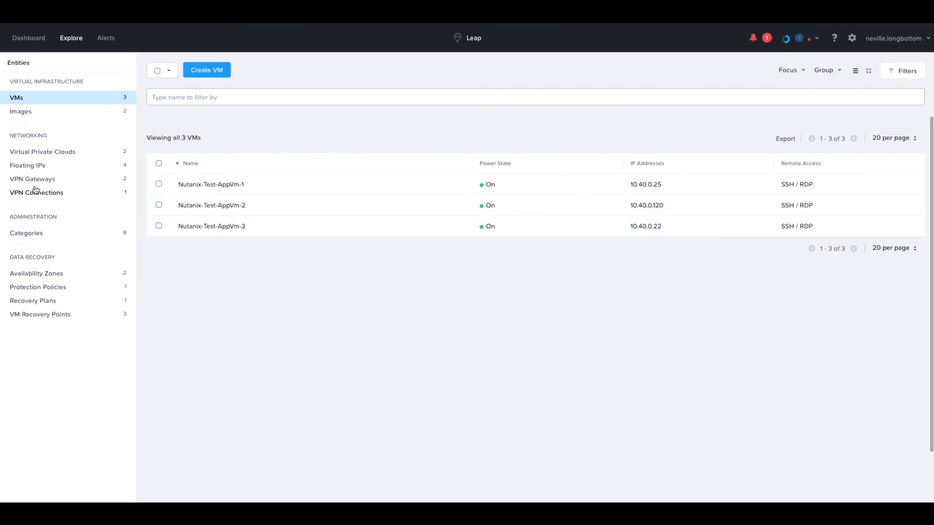
left_click(33, 40)
left_click(69, 38)
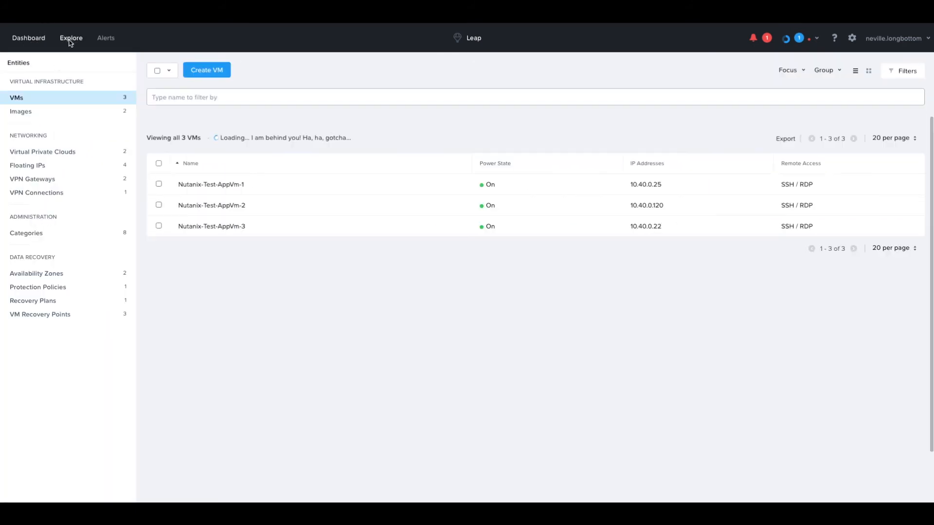
View the AppRP recovery plan and examine the status and duration of its test failover tasks
left_click(47, 302)
left_click(190, 184)
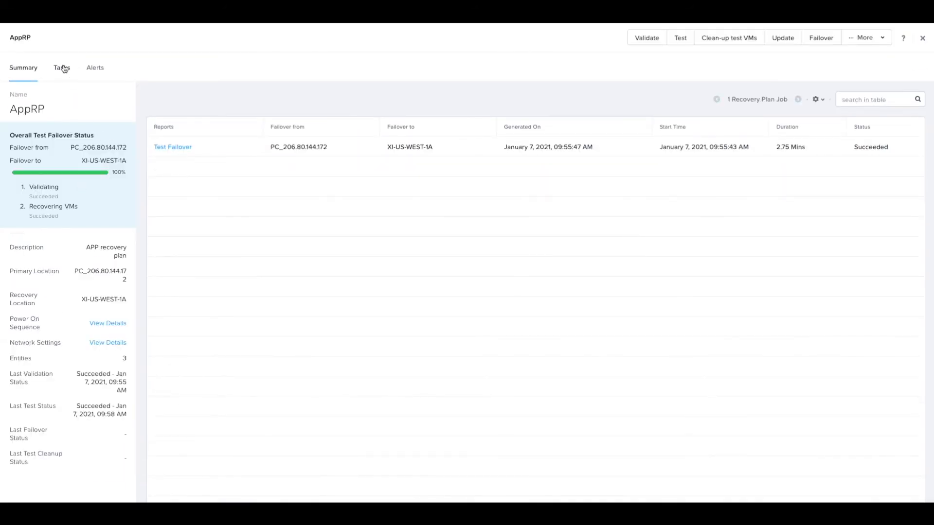
left_click(63, 69)
left_click(197, 102)
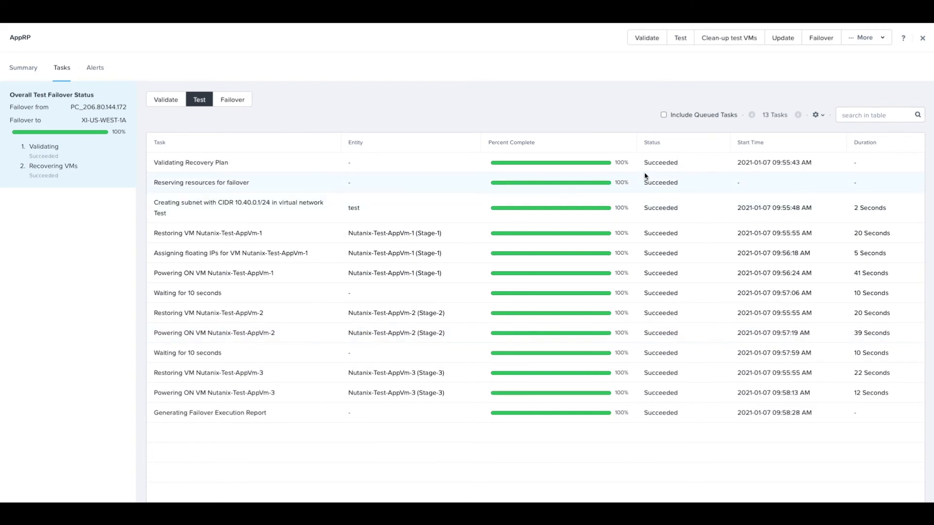
Clean up the test VMs of the AppRP recovery plan, close the plan and check the VM list
left_click(728, 42)
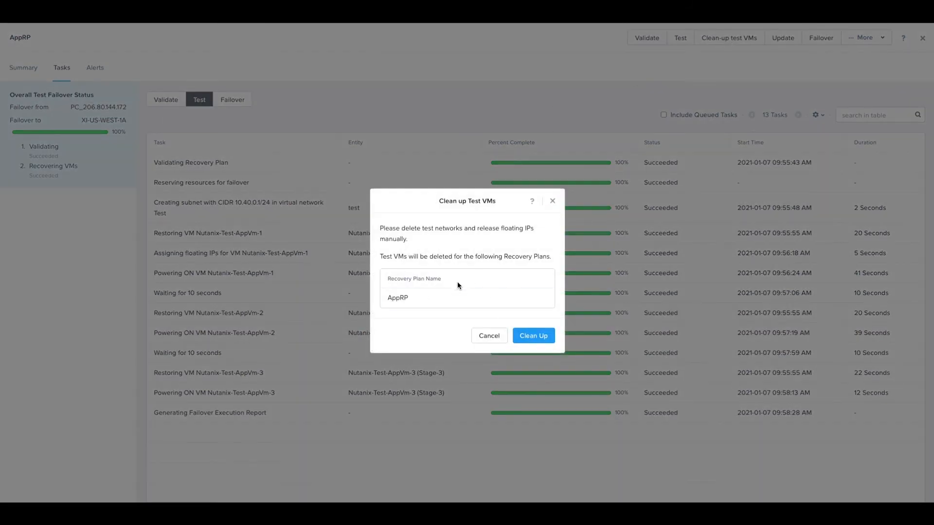
left_click(535, 336)
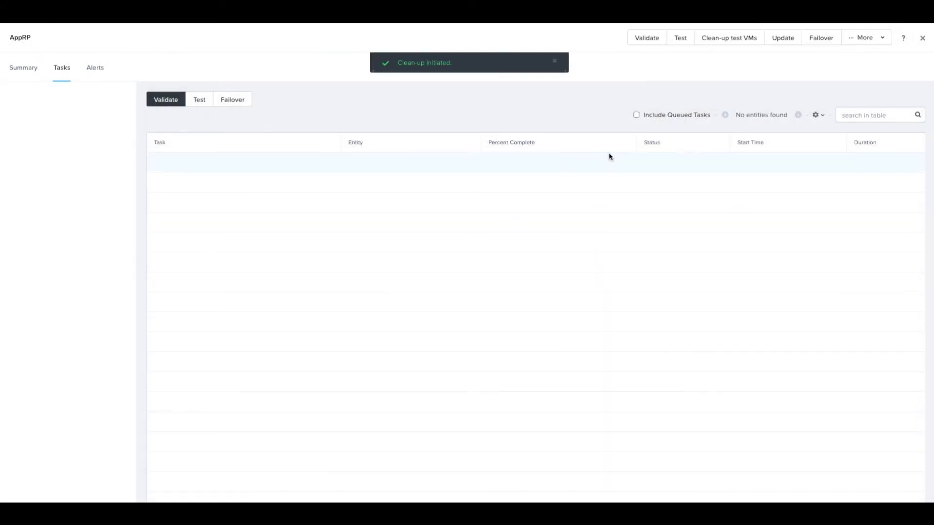
left_click(922, 38)
left_click(51, 99)
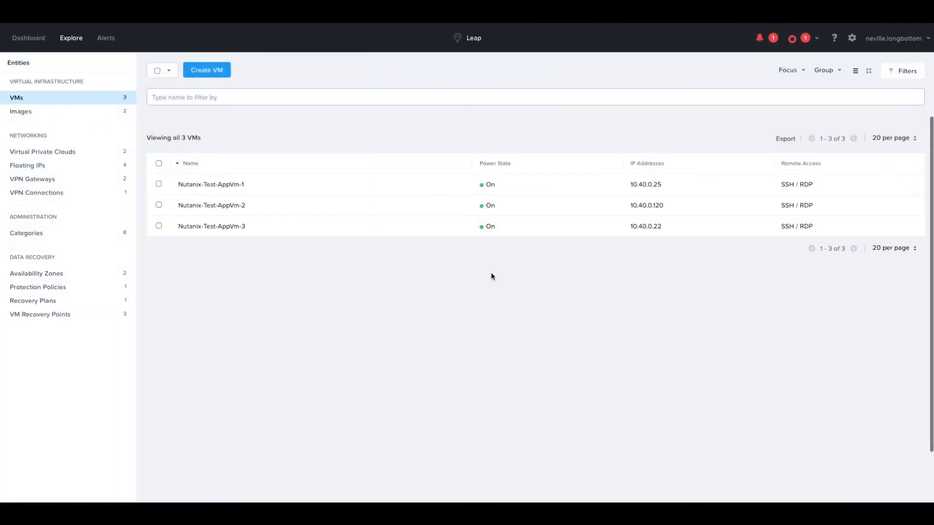
left_click(26, 100)
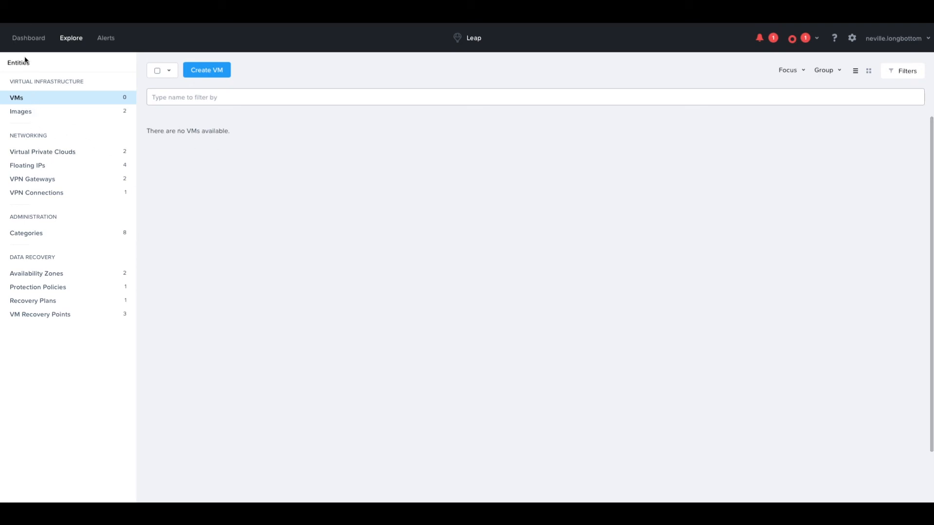
Examine the planned and unplanned failover options of the AppRP recovery plan, and close them without starting a failover
left_click(45, 301)
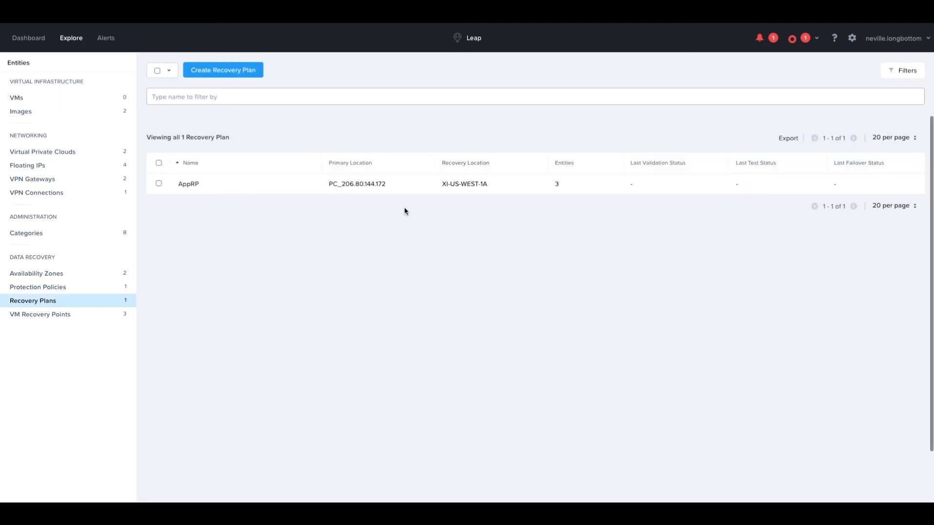
left_click(189, 184)
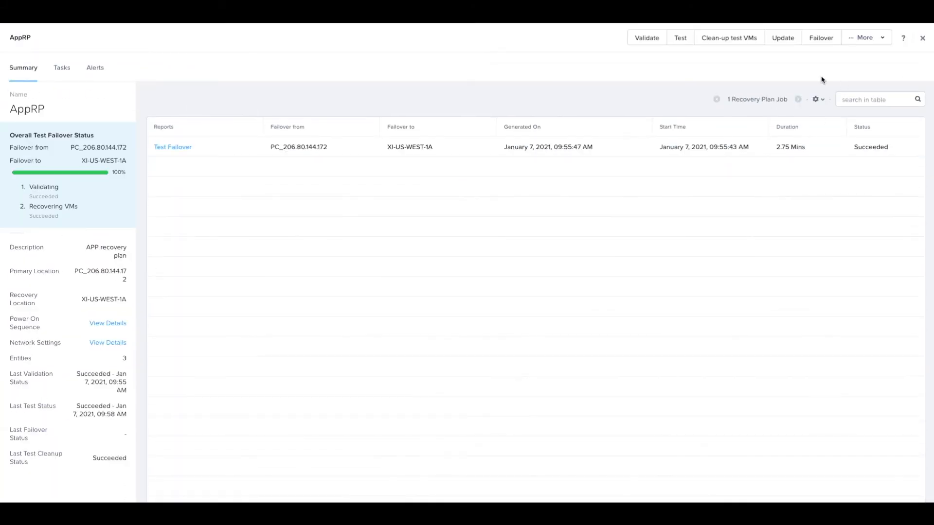
left_click(825, 43)
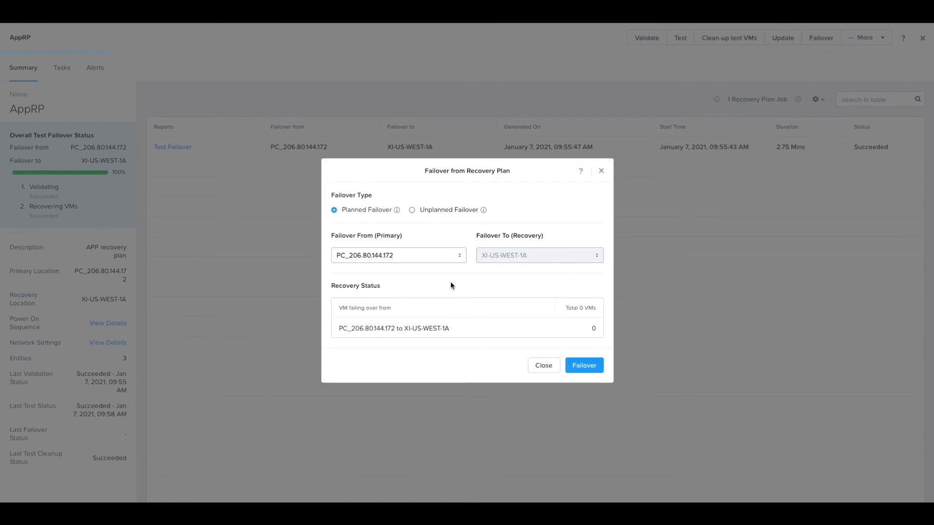
mouse_move(397, 213)
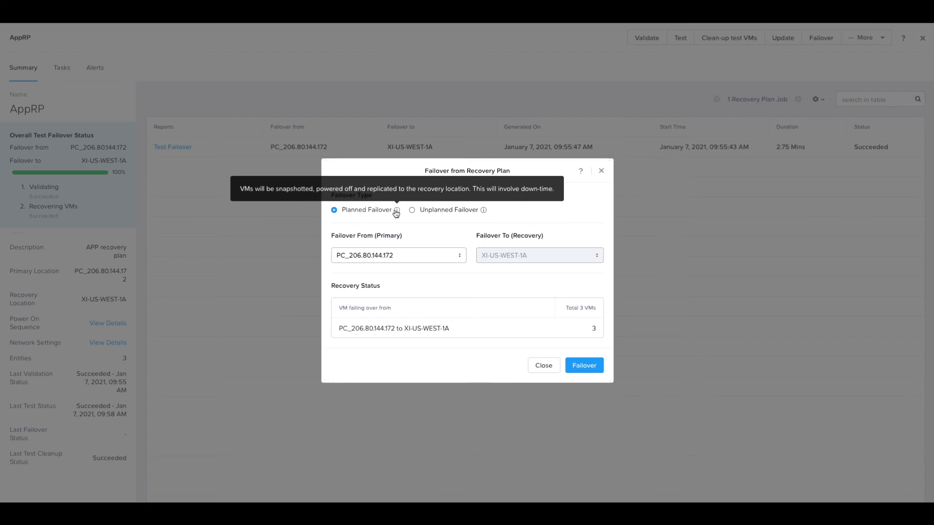
left_click(484, 211)
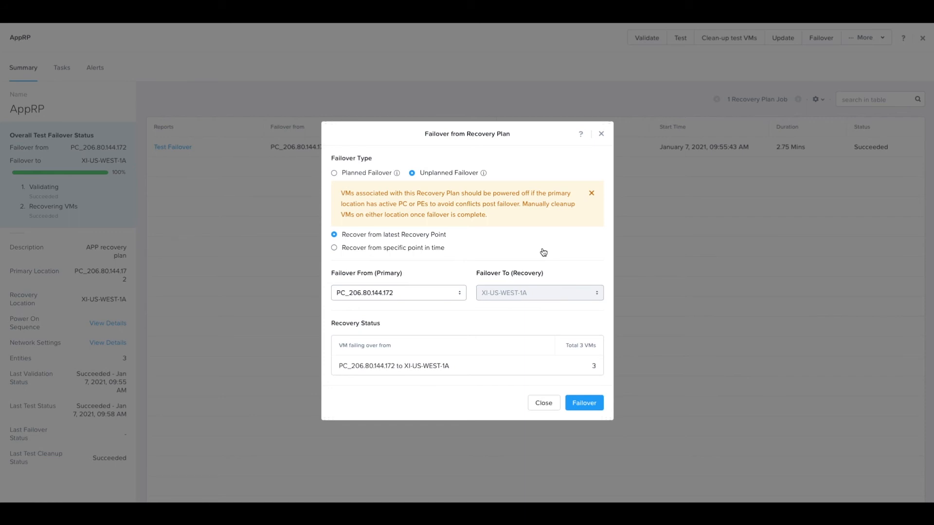
left_click(334, 173)
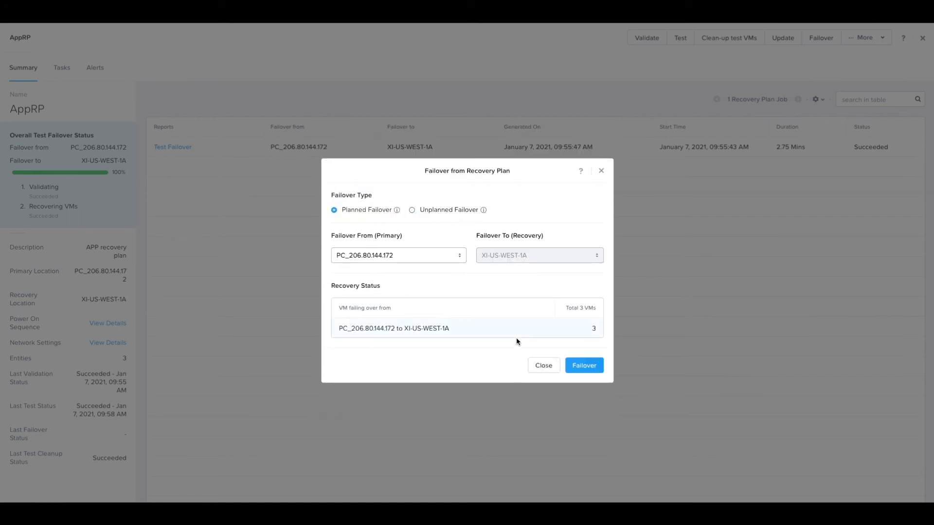
left_click(539, 367)
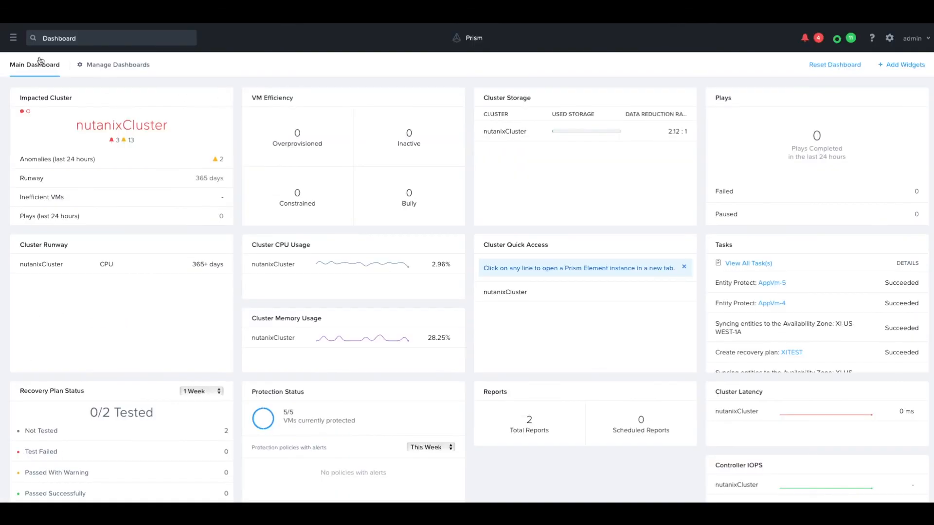
Switch to Prism Central and hard power off AppVm-1, AppVm-2 and AppVm-3 in the VM list
left_click(13, 37)
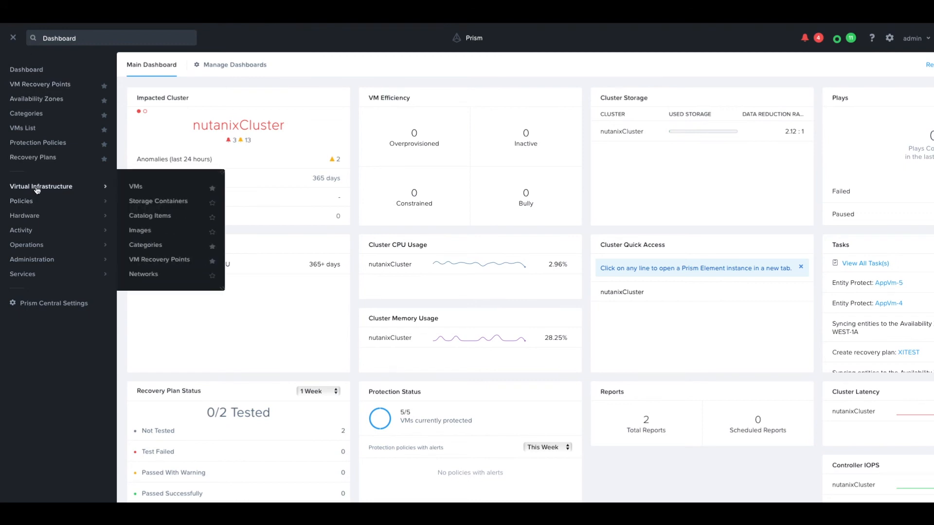
mouse_move(29, 186)
left_click(135, 186)
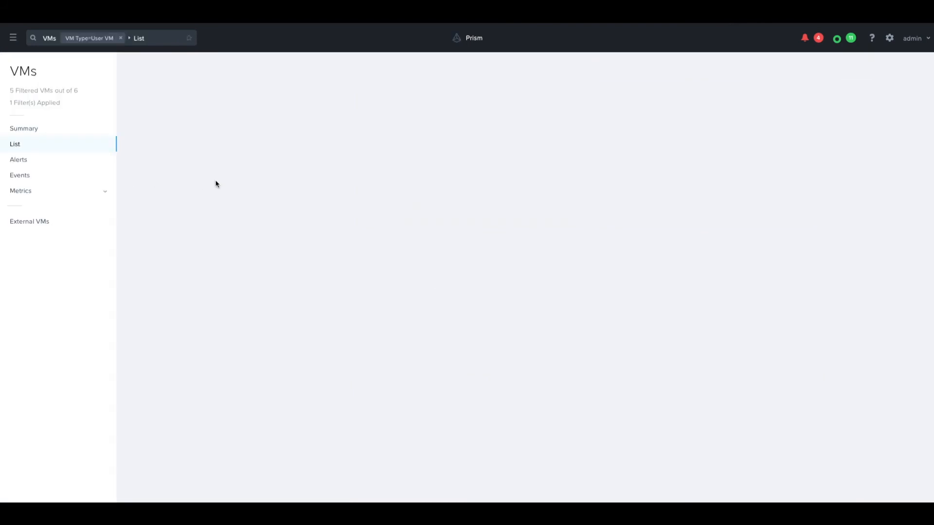
left_click(139, 136)
left_click(139, 177)
left_click(138, 198)
left_click(225, 70)
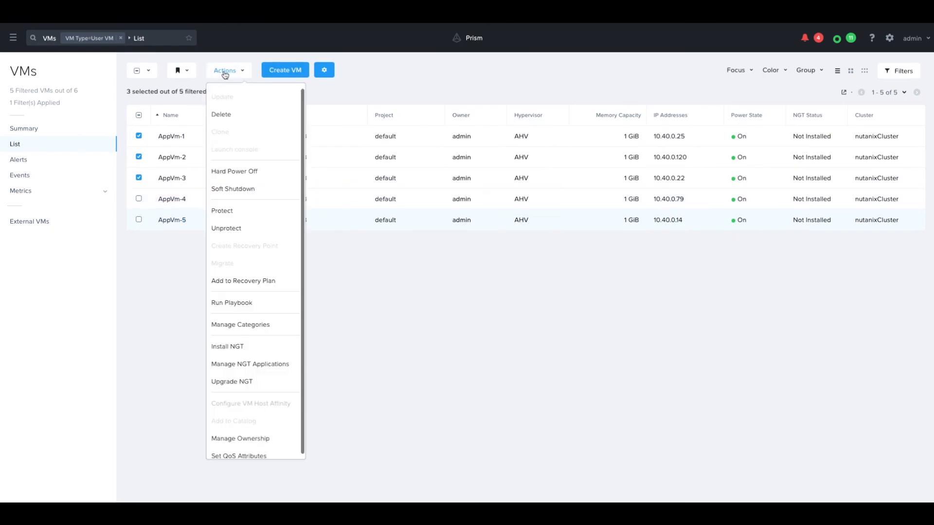
left_click(249, 176)
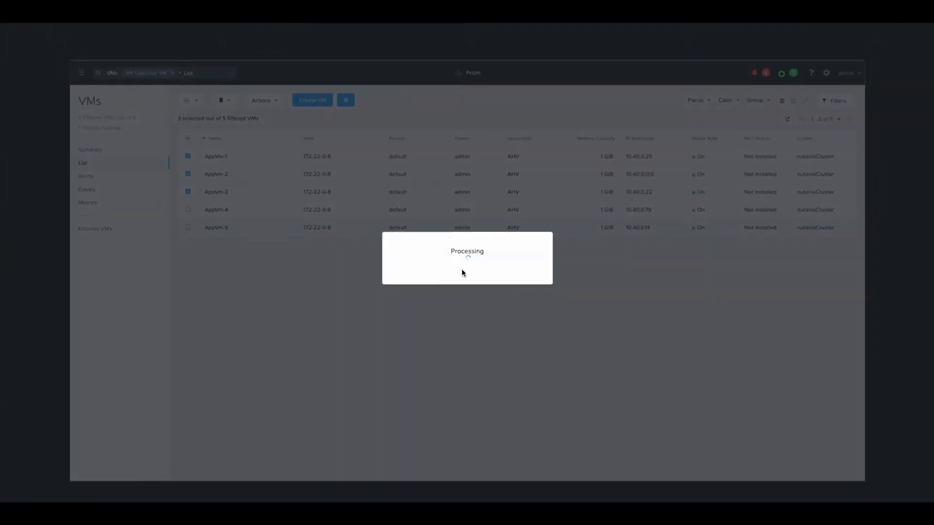
left_click(511, 274)
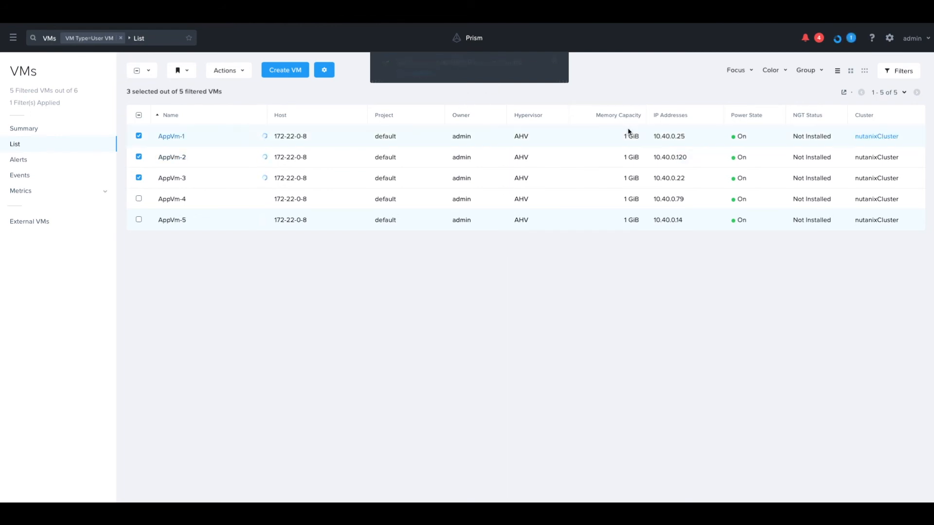
left_click(29, 144)
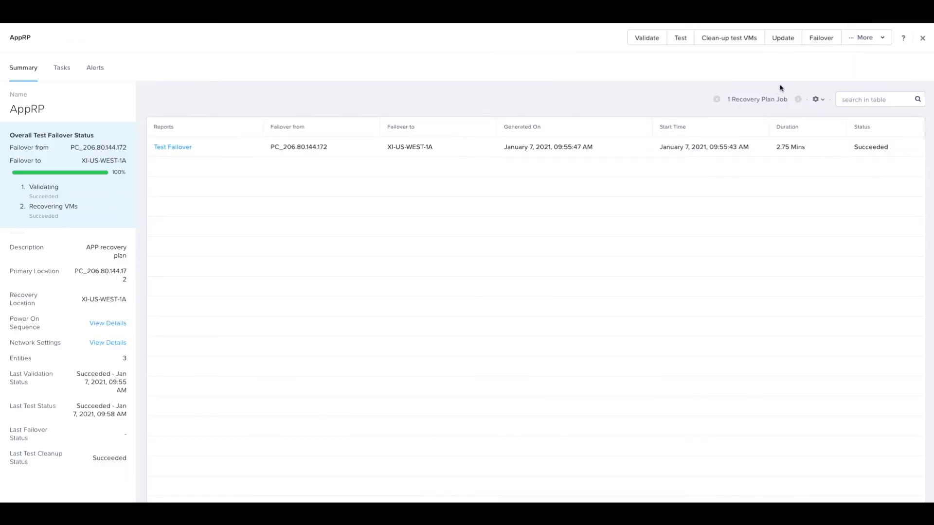
Switch to Xi Leap and run an unplanned failover of AppRP from PC_206.80.144.172 to XI-US-WEST-1A, recovering from the latest Recovery Point
left_click(820, 39)
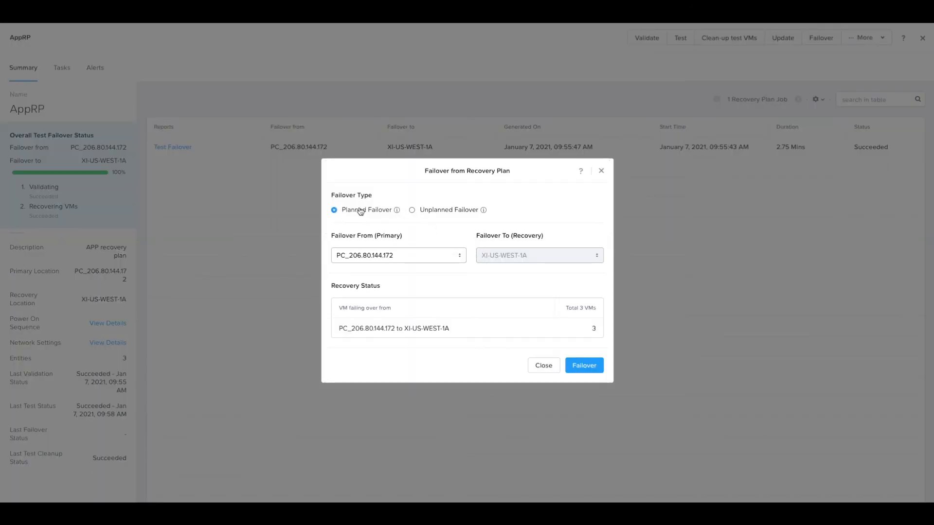
left_click(412, 211)
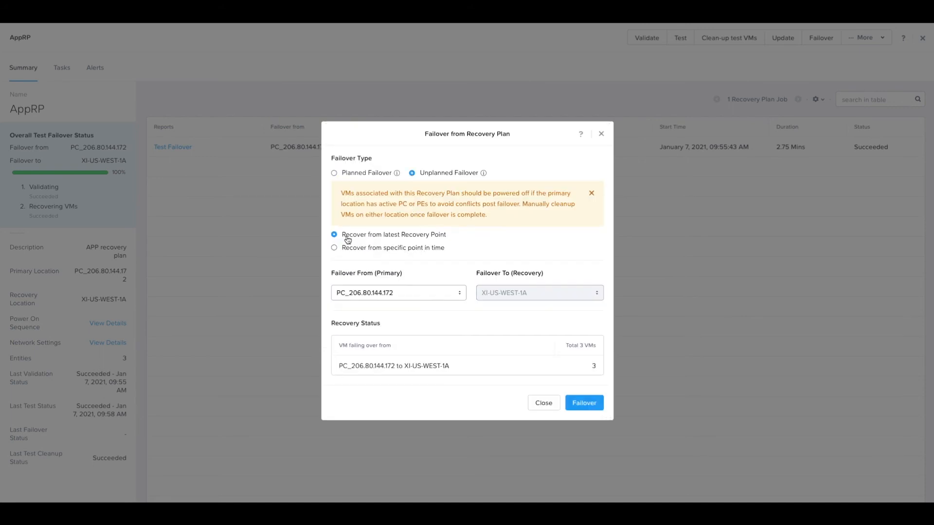
left_click(415, 249)
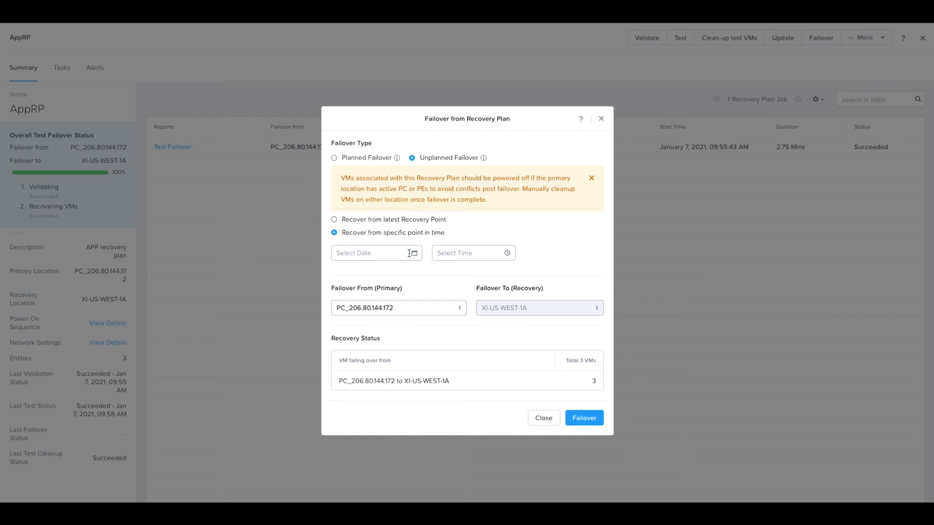
left_click(415, 254)
left_click(468, 252)
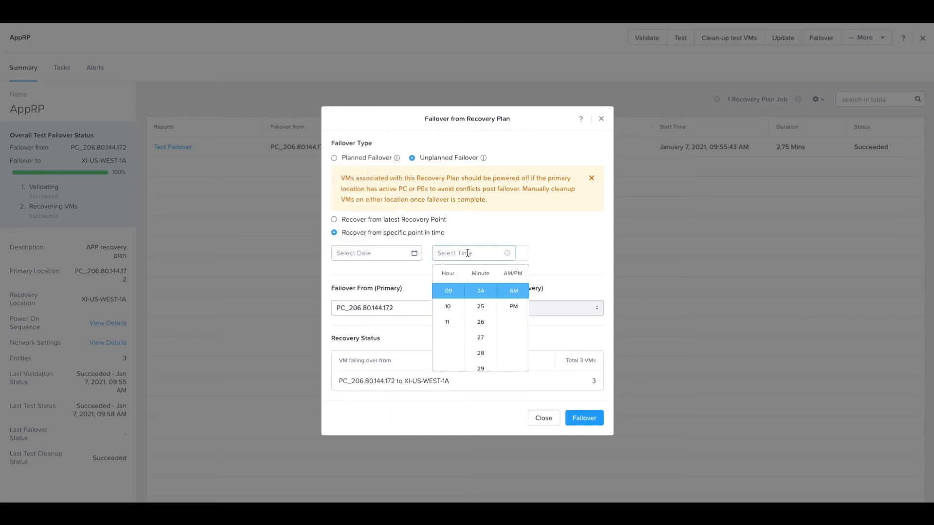
left_click(468, 222)
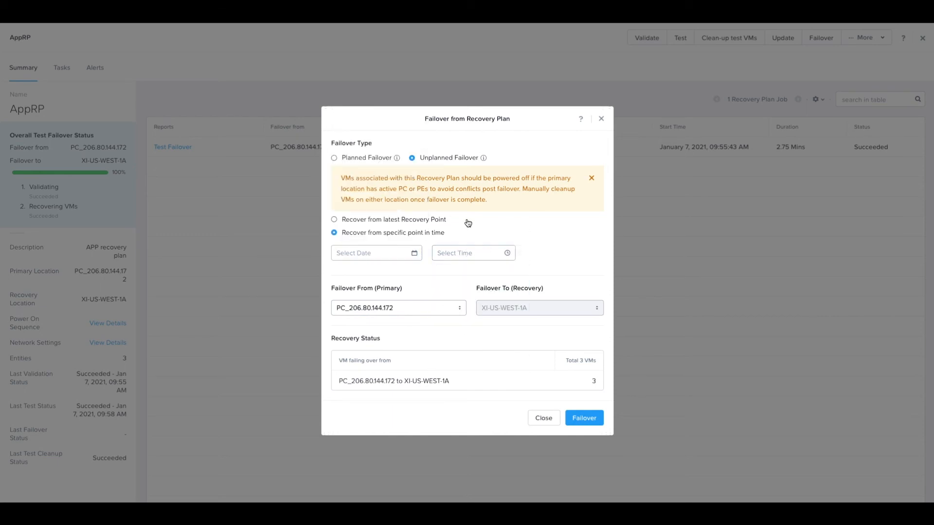
left_click(335, 220)
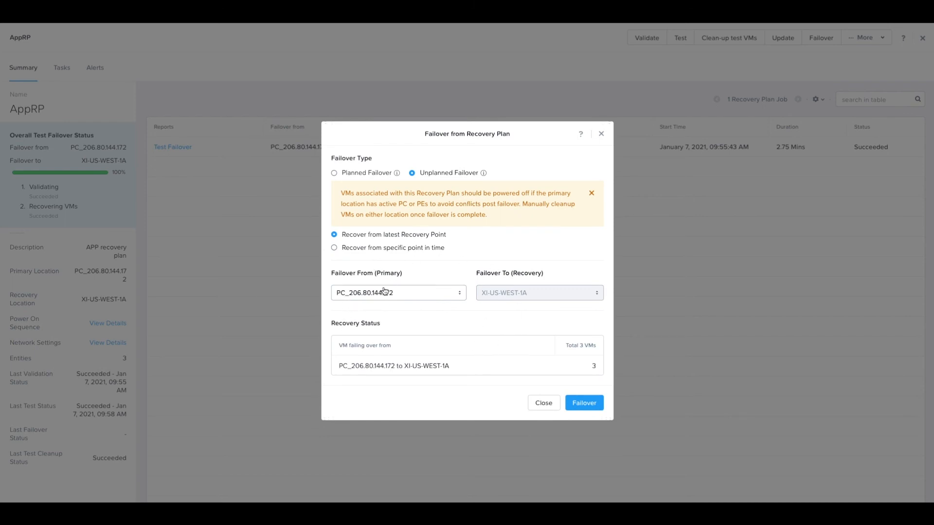
left_click(584, 403)
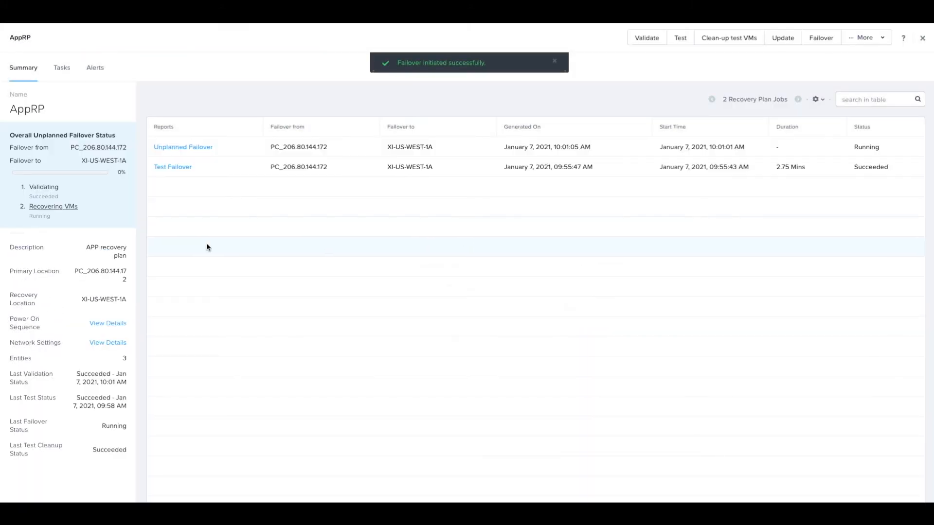
left_click(556, 62)
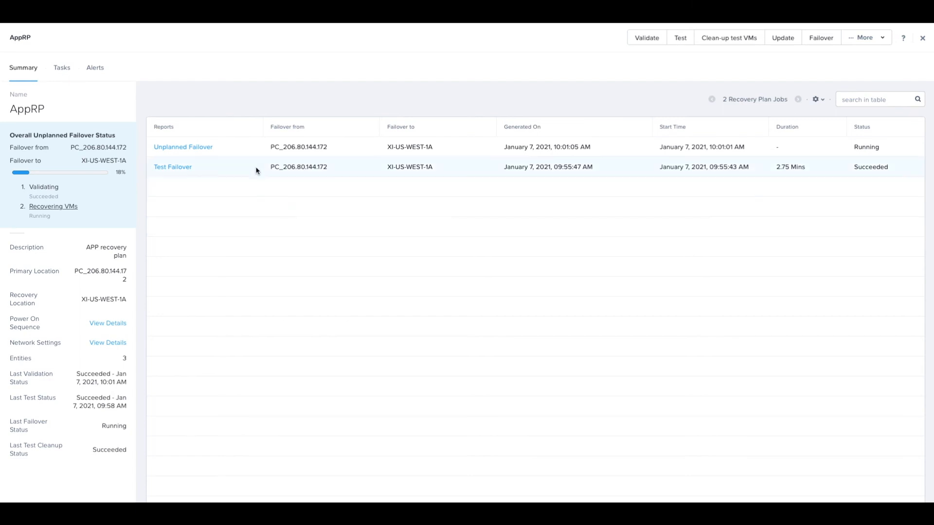
Examine the failover tasks of the running AppRP unplanned failover and close the recovery plan
left_click(205, 152)
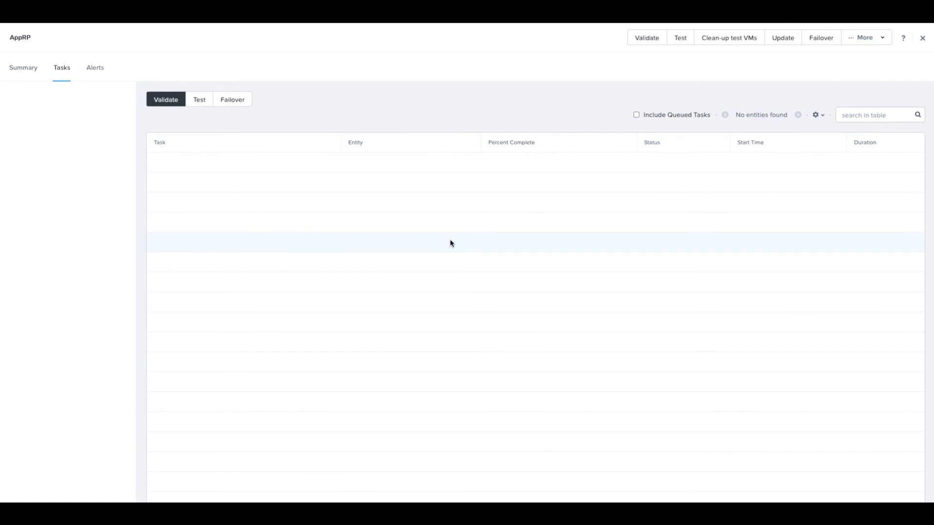
left_click(233, 99)
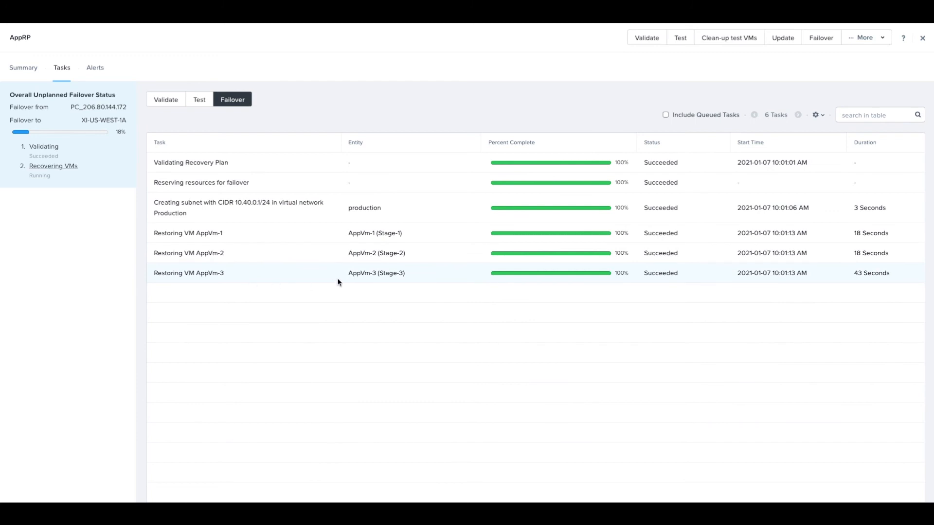
left_click(923, 39)
Check the Xi Leap dashboard and the VM list for the recovered application VMs
left_click(43, 41)
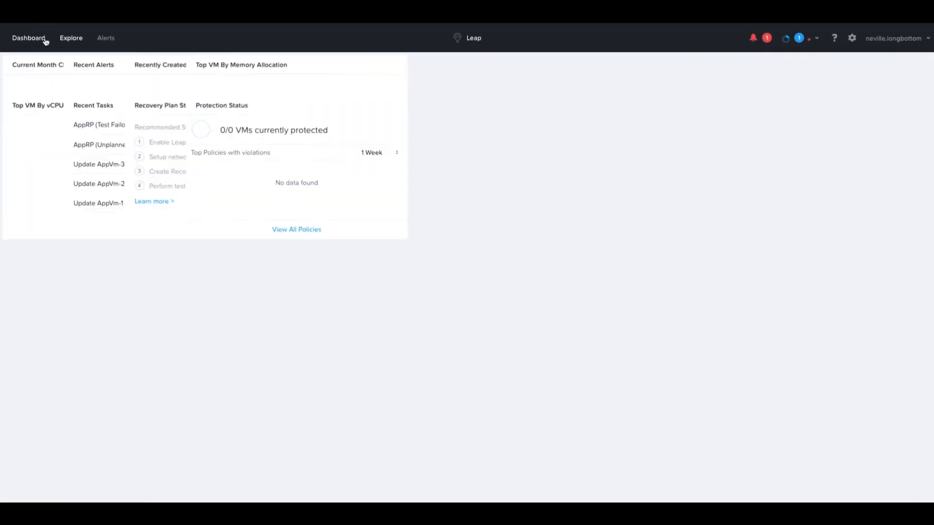
left_click(68, 38)
left_click(22, 100)
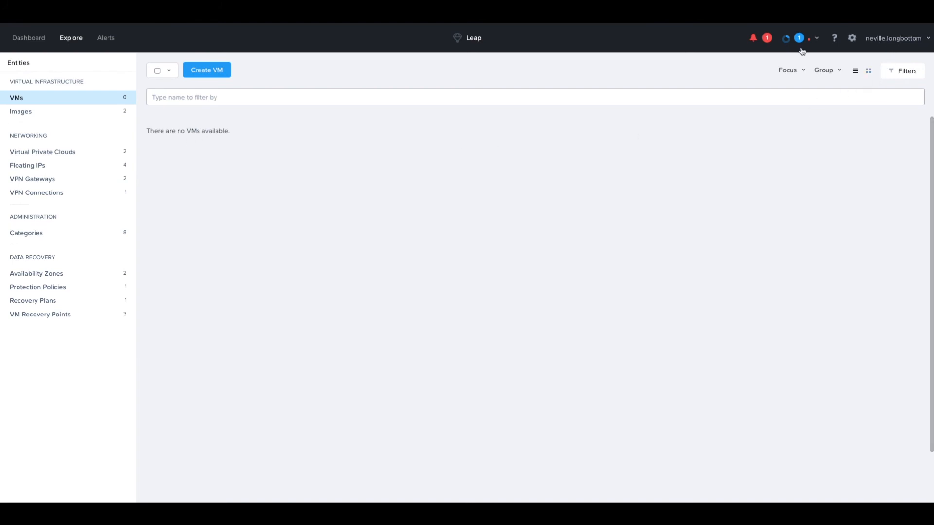
left_click(22, 38)
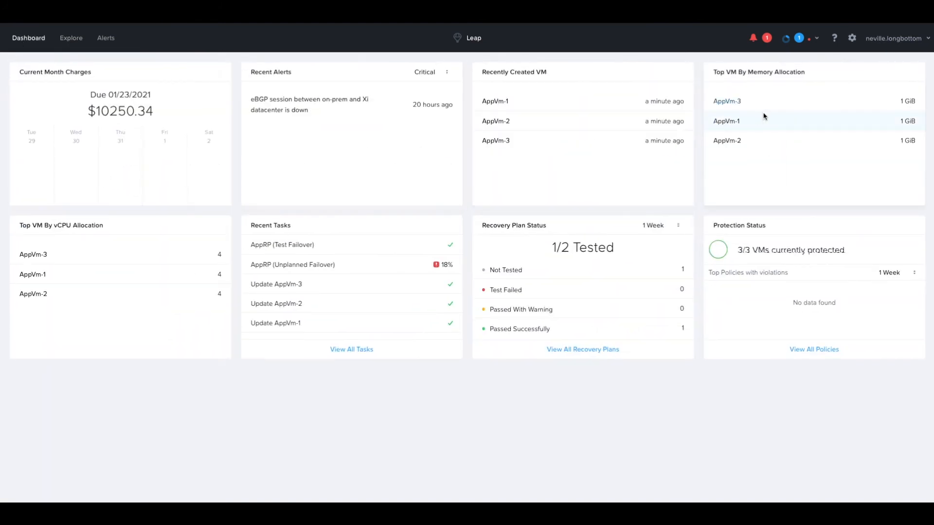
left_click(67, 39)
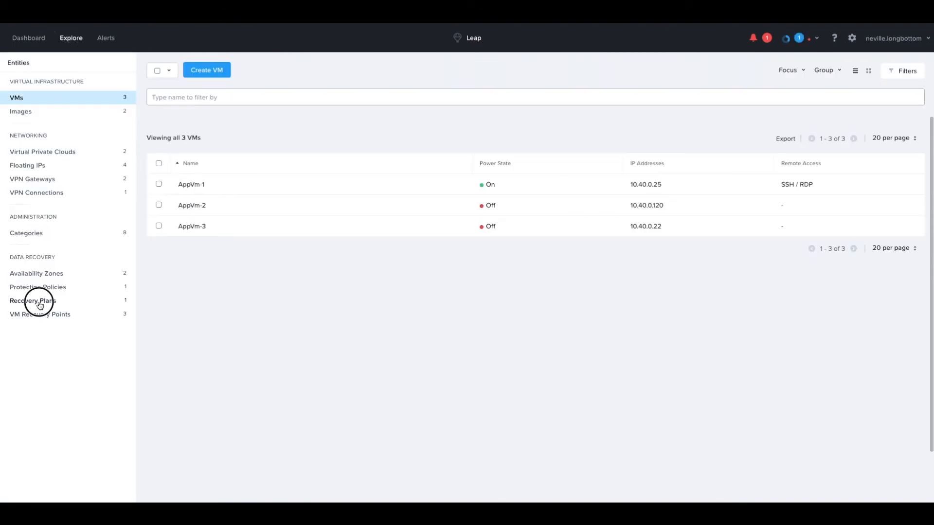
Reopen the AppRP recovery plan, examine the progress of its unplanned failover tasks, and close the plan
left_click(40, 305)
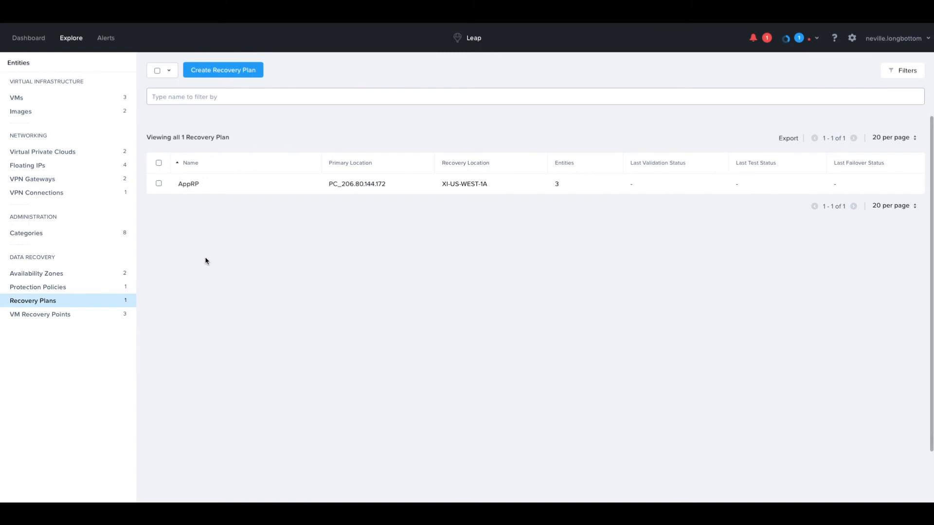
left_click(190, 184)
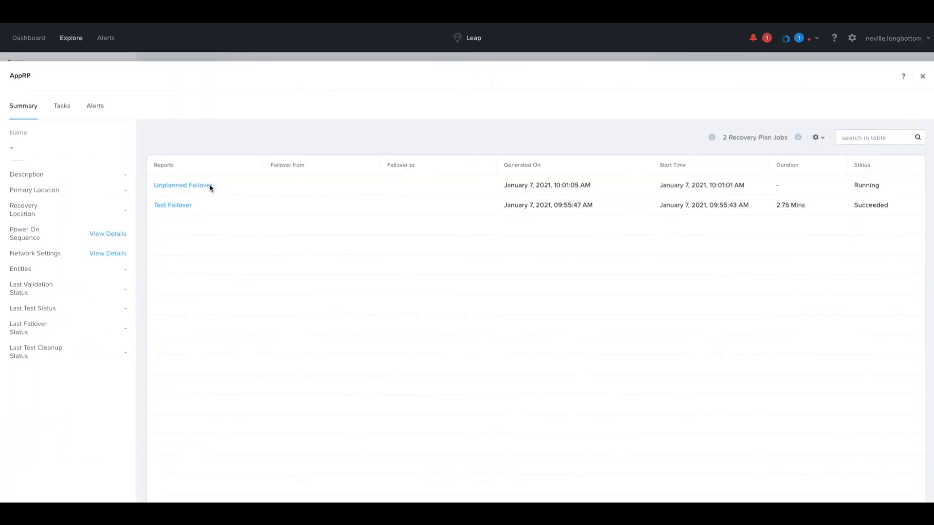
left_click(198, 150)
left_click(237, 99)
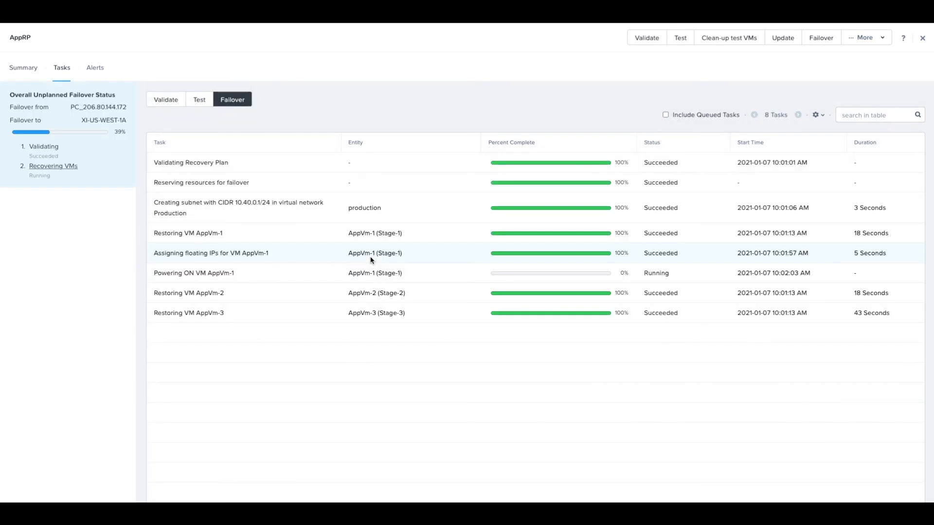
scroll(254, 260, "down", 1)
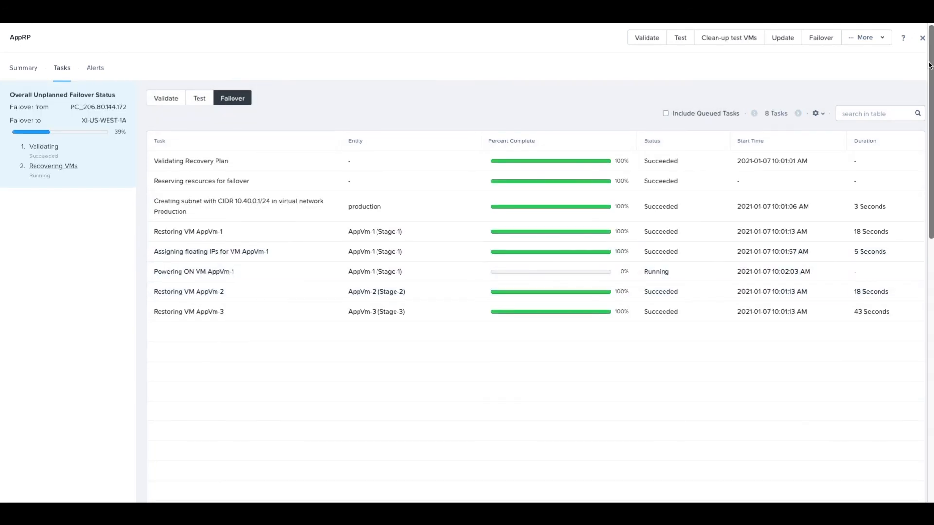
left_click(922, 38)
Reload the Xi Leap VM list and check the power state of AppVm-1, AppVm-2 and AppVm-3
left_click(24, 39)
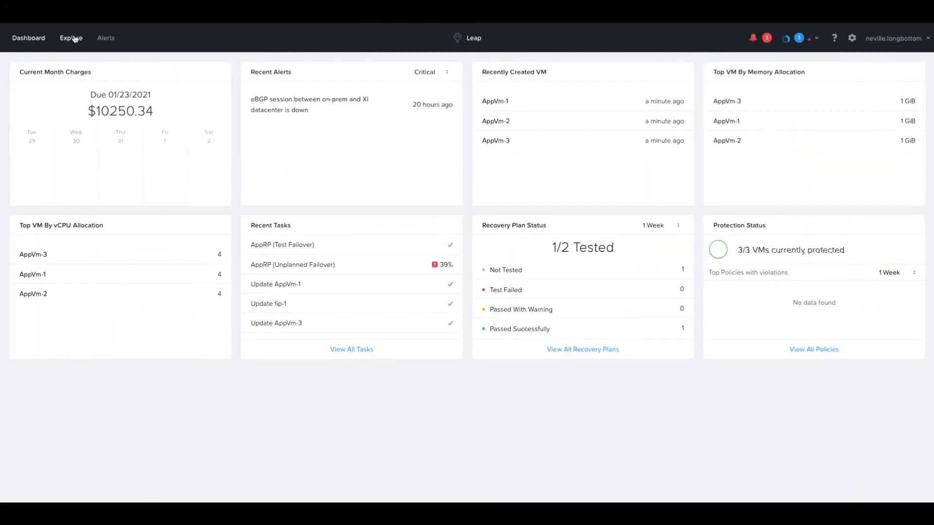
left_click(75, 39)
left_click(24, 99)
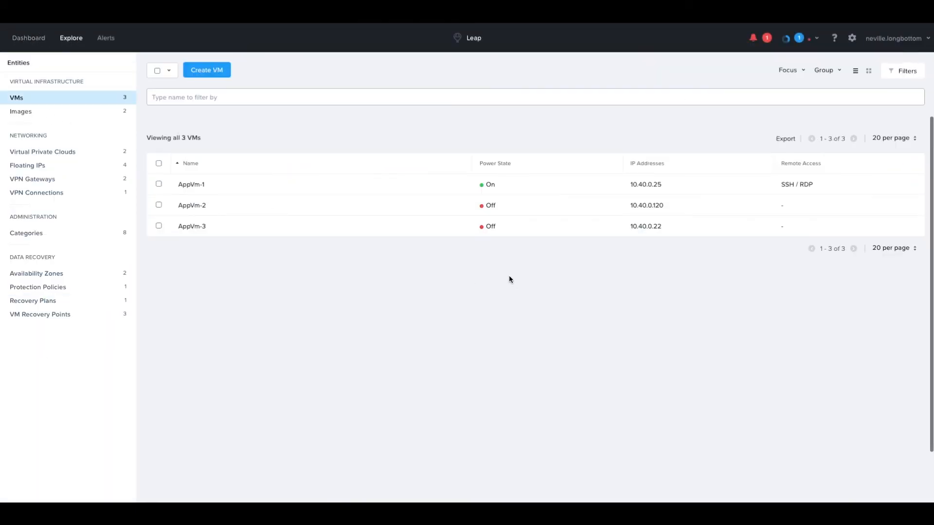
left_click(28, 101)
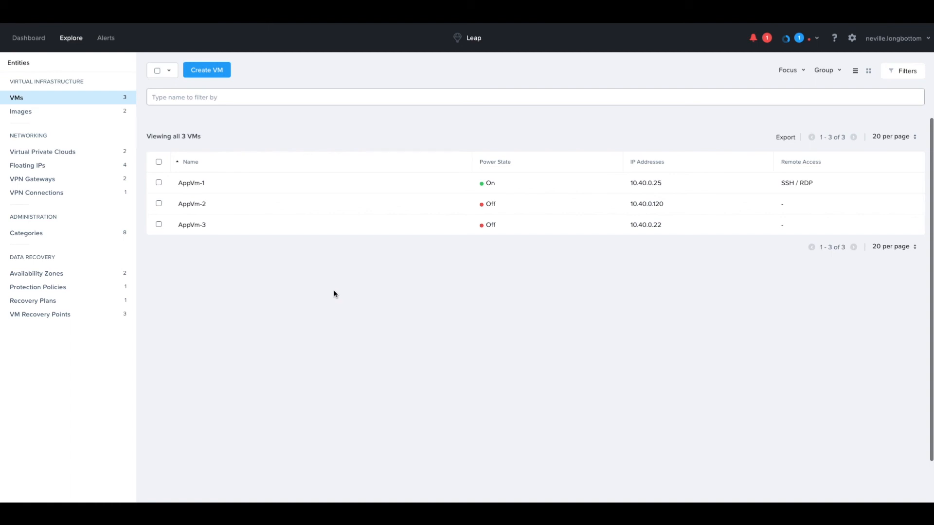
left_click(21, 98)
left_click(20, 111)
left_click(21, 98)
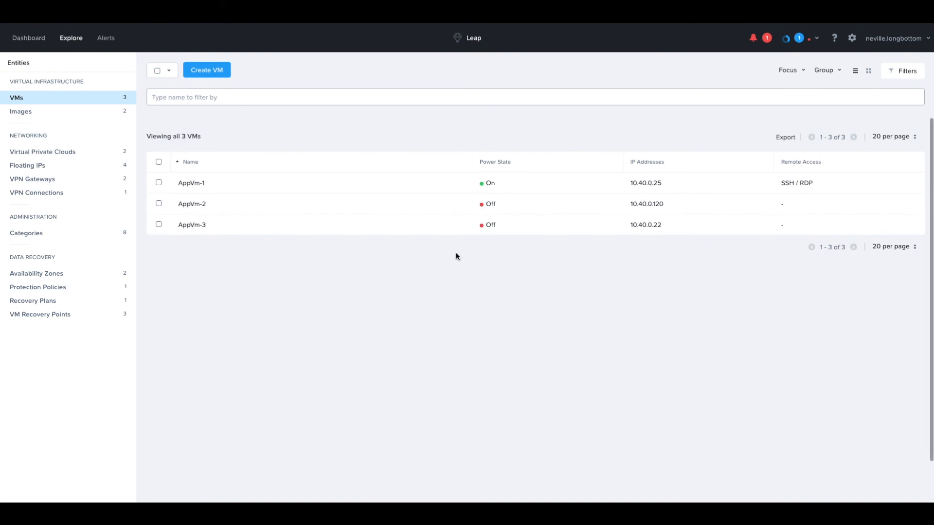
left_click(48, 99)
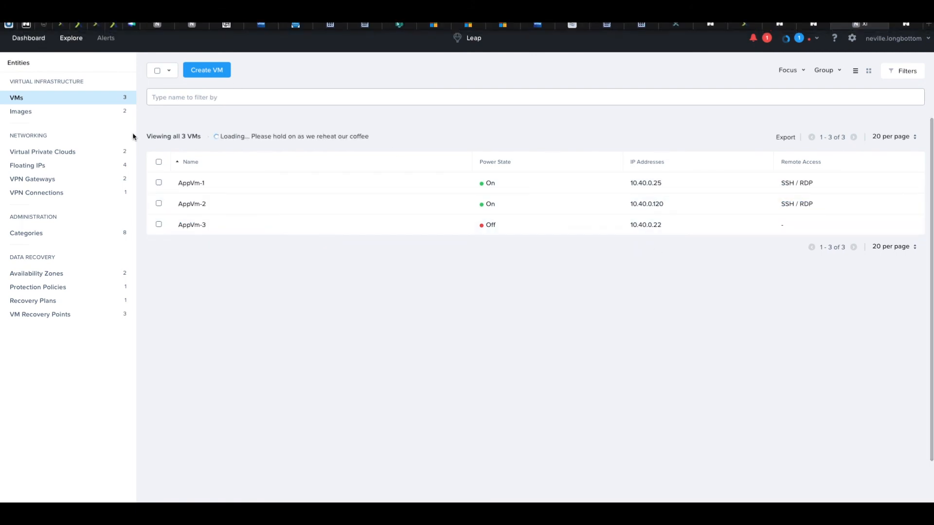
Return to the AppRP recovery plan, examine the staged restore and power-on tasks of its failover, and close it
left_click(30, 42)
left_click(71, 39)
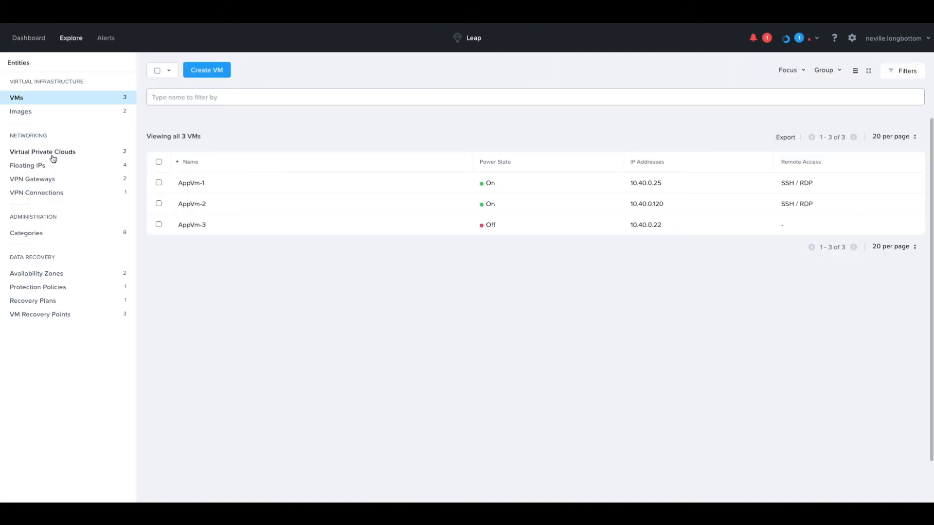
left_click(39, 301)
left_click(190, 183)
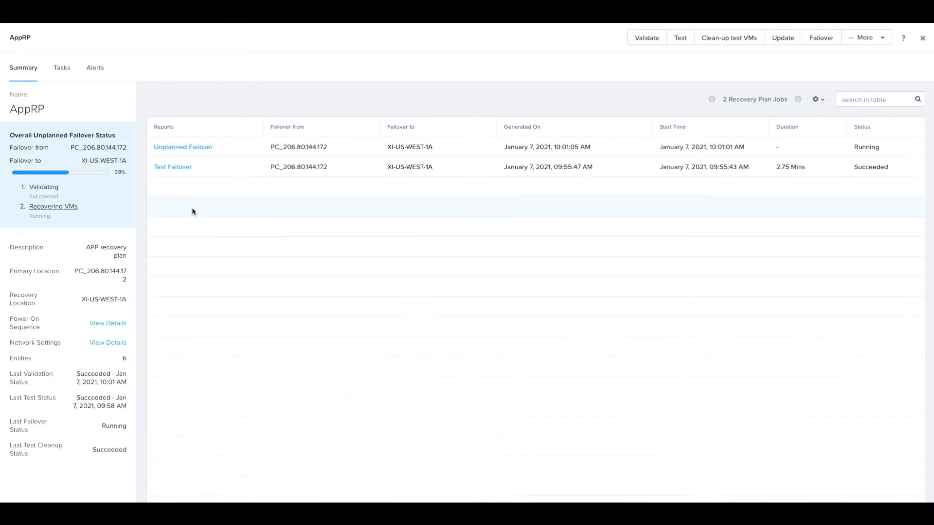
left_click(184, 148)
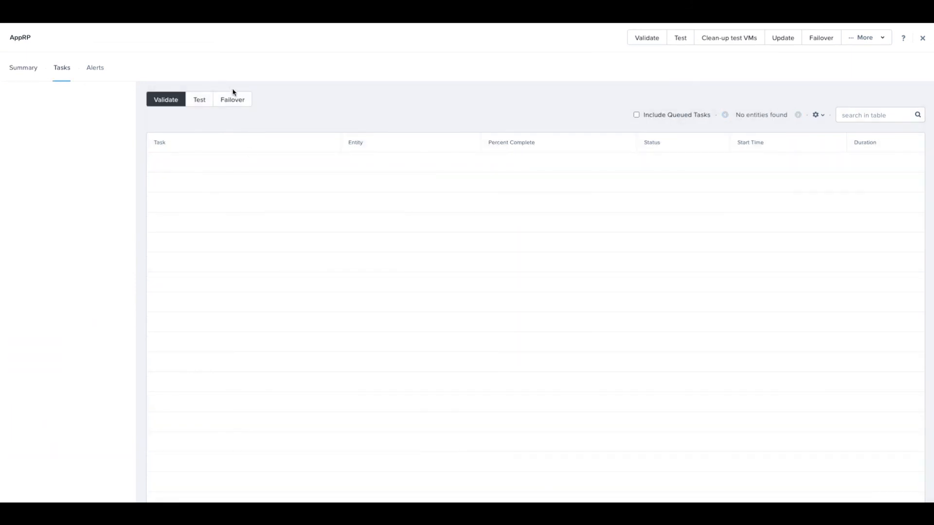
left_click(233, 97)
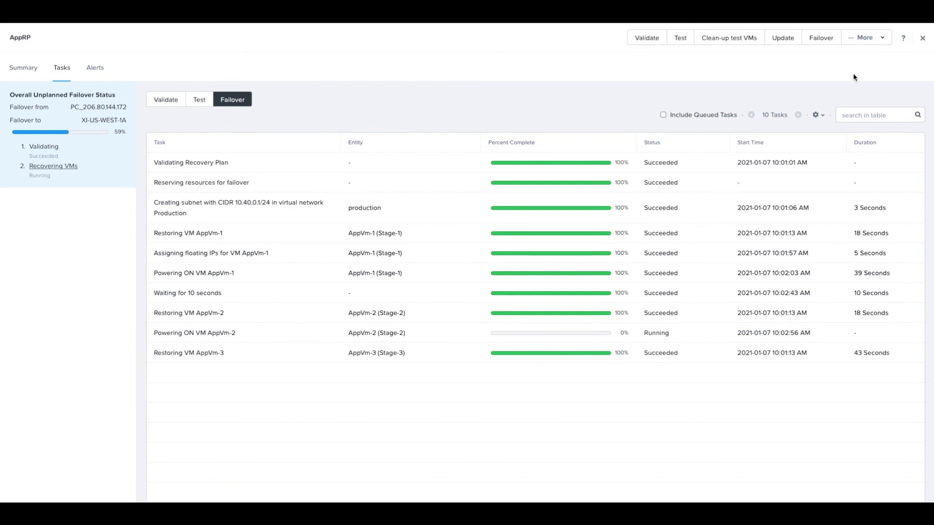
left_click(922, 39)
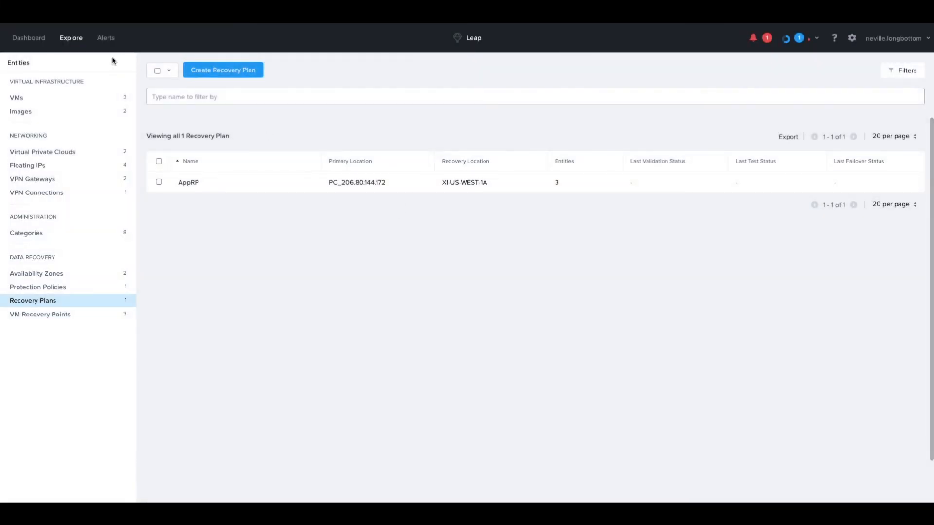
Refresh the recovery plans list and review the protection policies with their primary and recovery locations
left_click(43, 41)
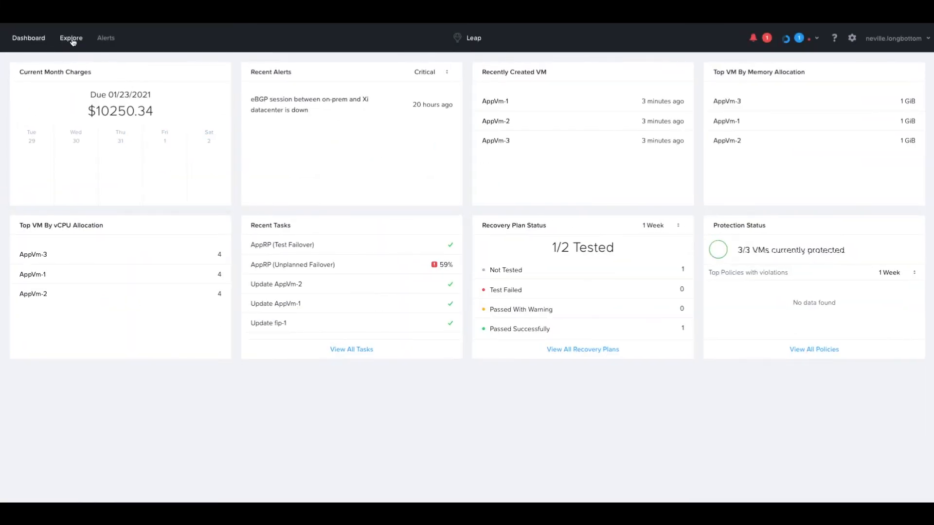
left_click(72, 38)
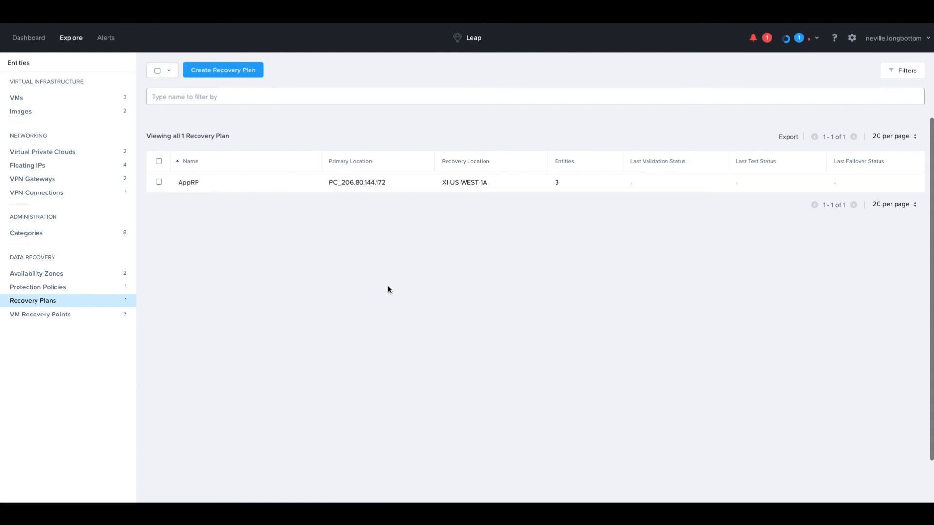
left_click(43, 302)
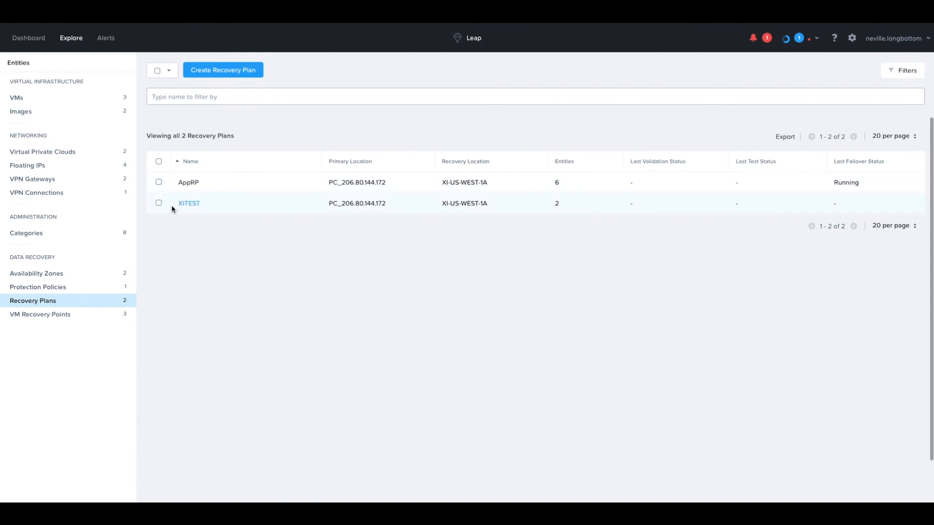
left_click(48, 286)
left_click(50, 288)
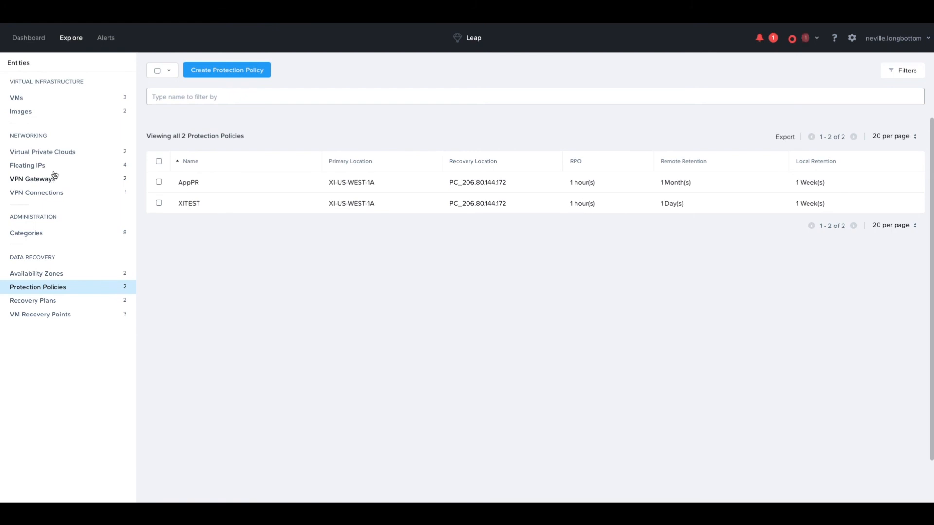
Examine the full AppRP unplanned failover task list, close the plan and check the Xi Leap VM list
left_click(43, 47)
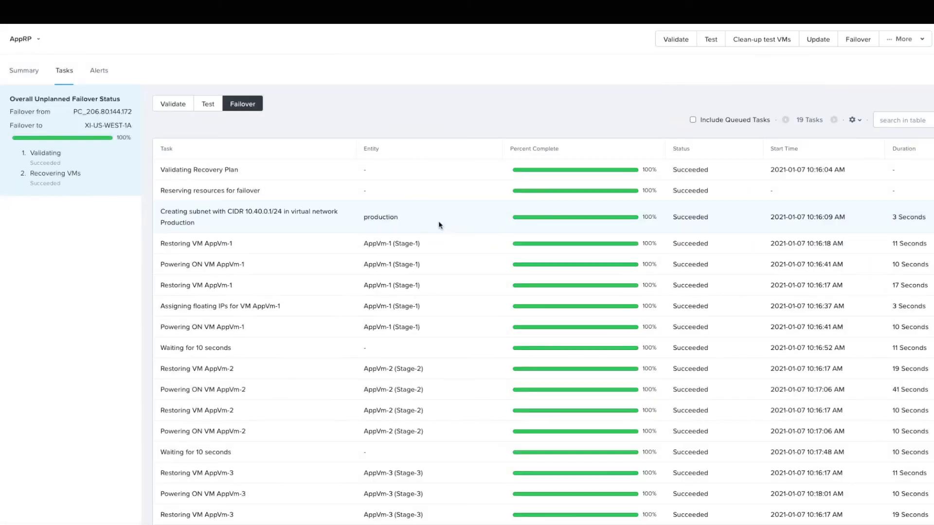
scroll(440, 226, "down", 2)
scroll(441, 230, "up", 2)
left_click(932, 39)
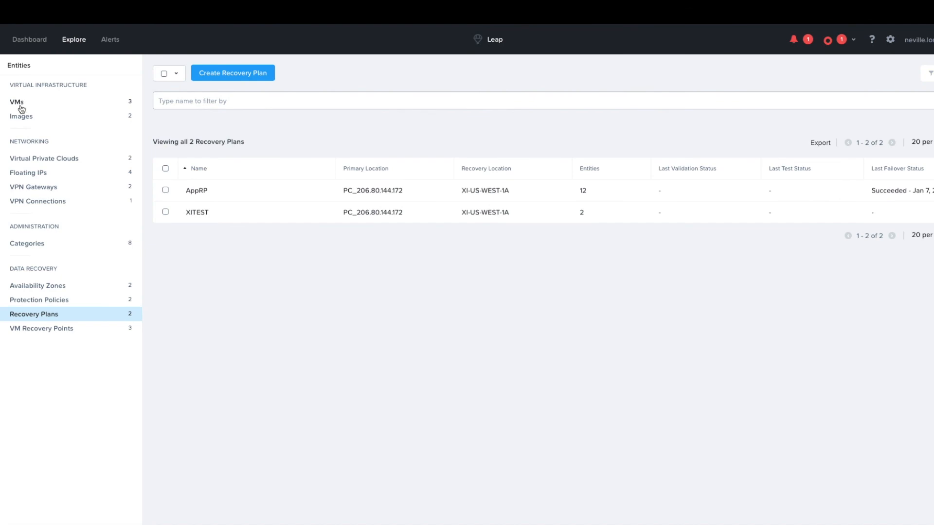
left_click(73, 102)
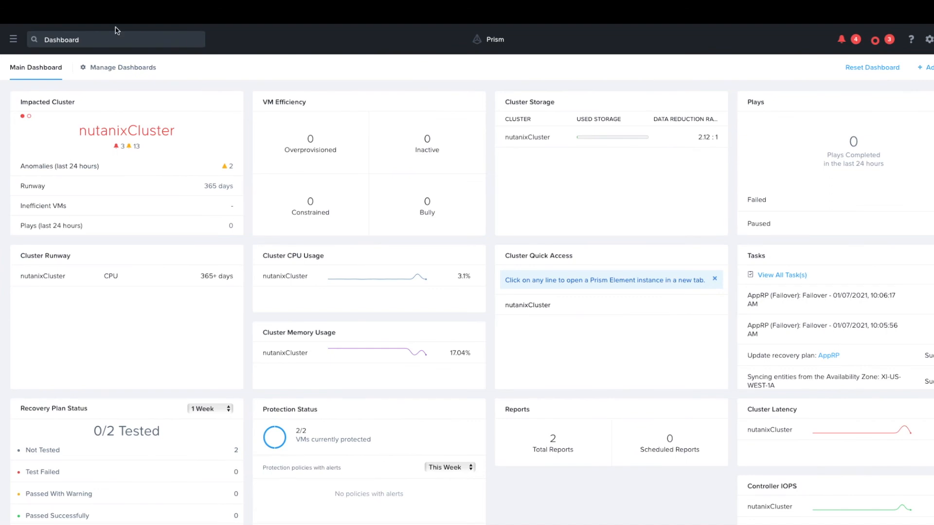
Switch to Prism Central and compare its VM list with the VMs in Xi Leap
left_click(13, 39)
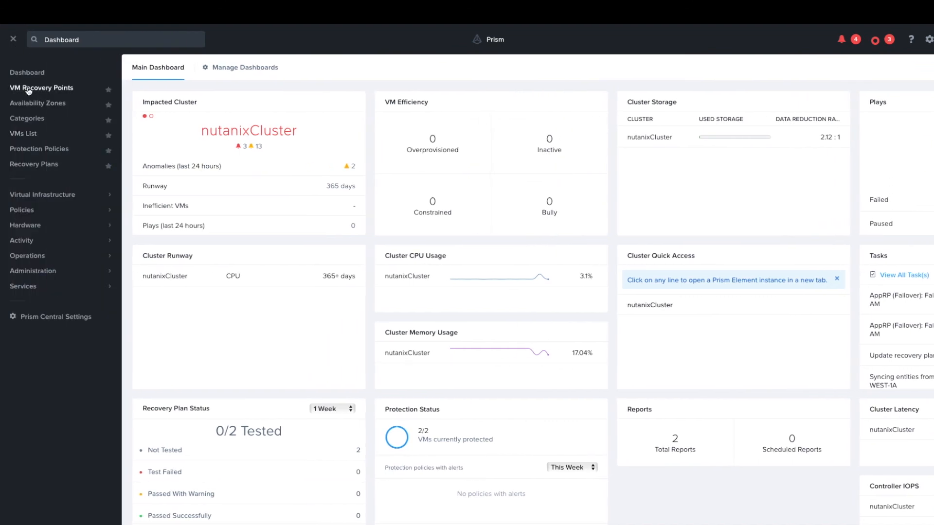
left_click(26, 134)
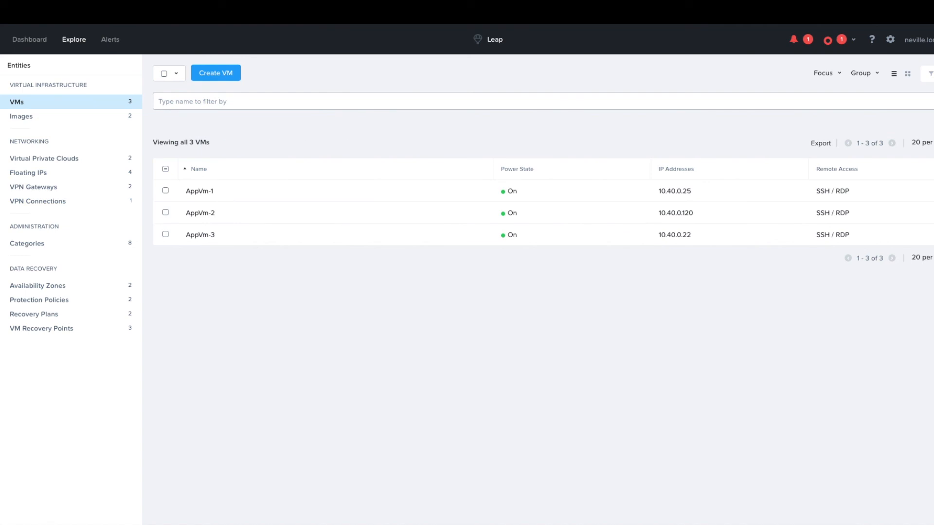
left_click(927, 77)
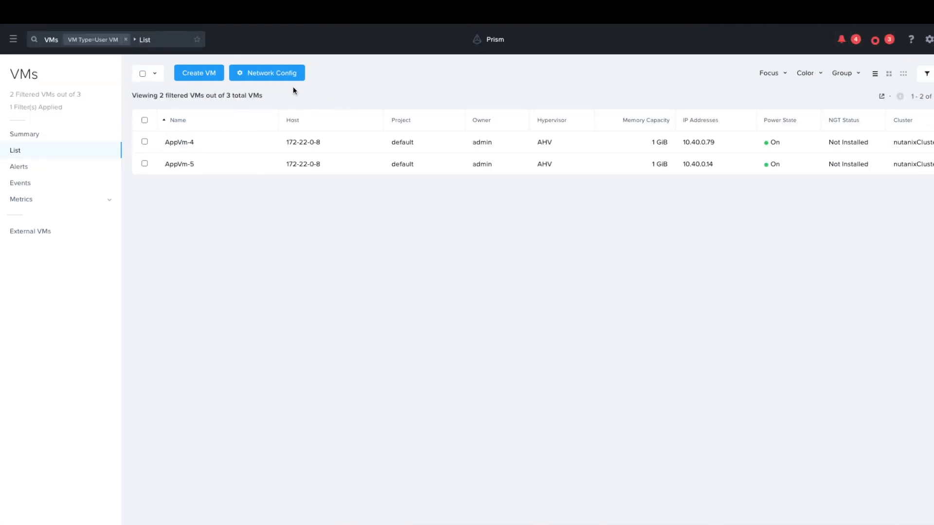
Go to the recovery plans in Prism Central and open the AppRP recovery plan
left_click(13, 40)
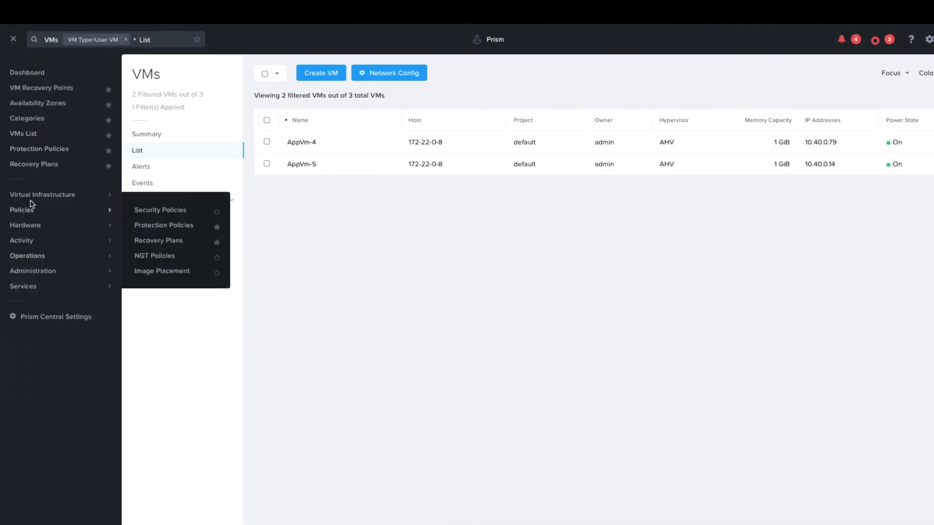
mouse_move(29, 195)
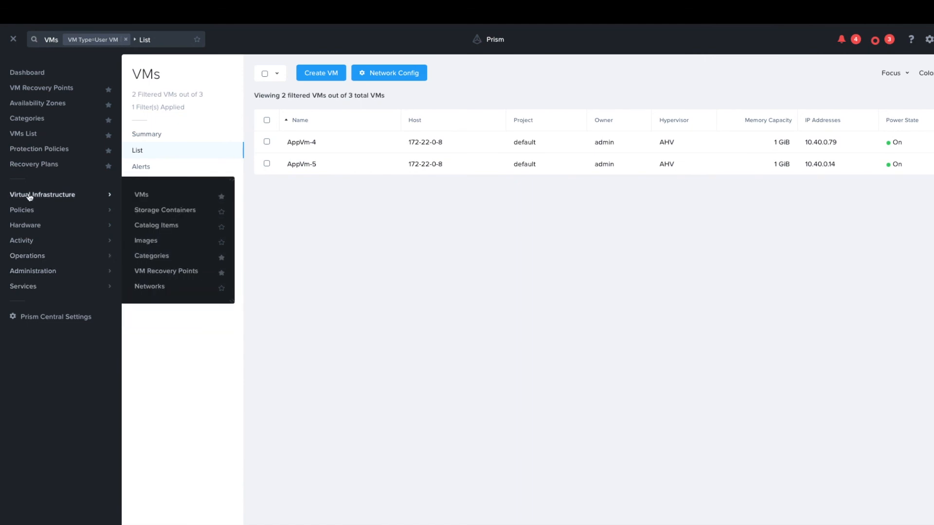
left_click(34, 164)
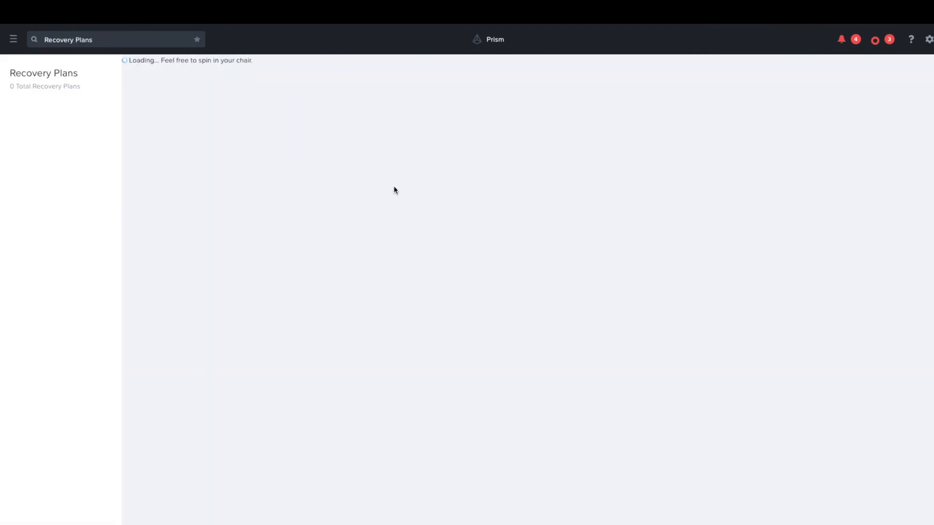
left_click(13, 40)
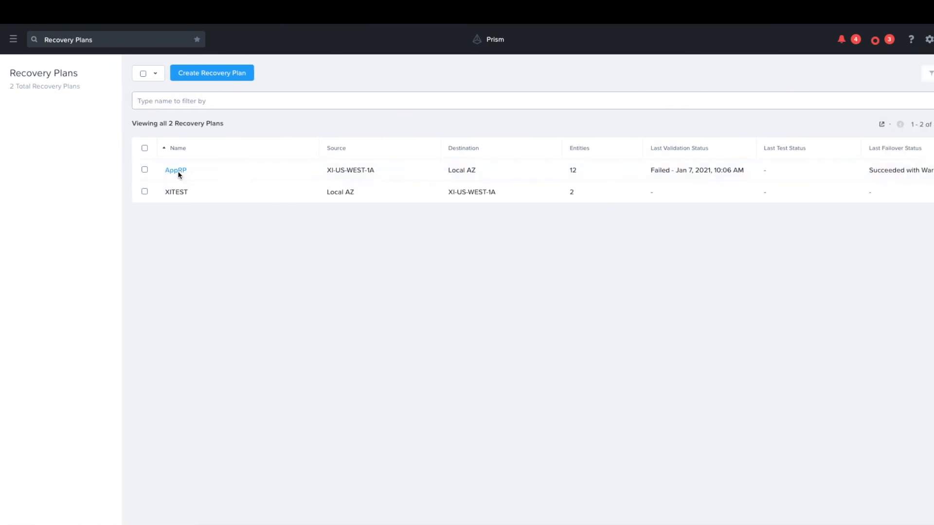
left_click(177, 170)
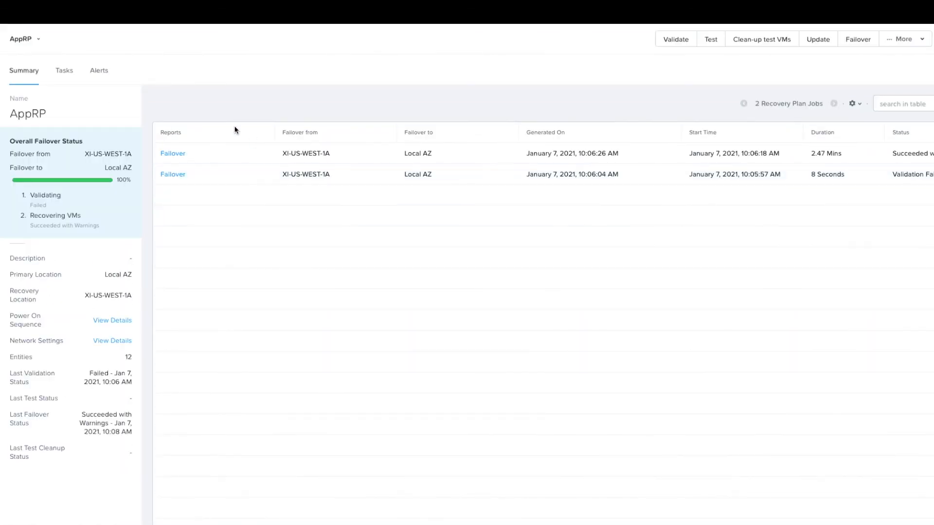
Start a planned failover of the AppRP recovery plan from XI-US-WEST-1A to Local AZ
left_click(857, 38)
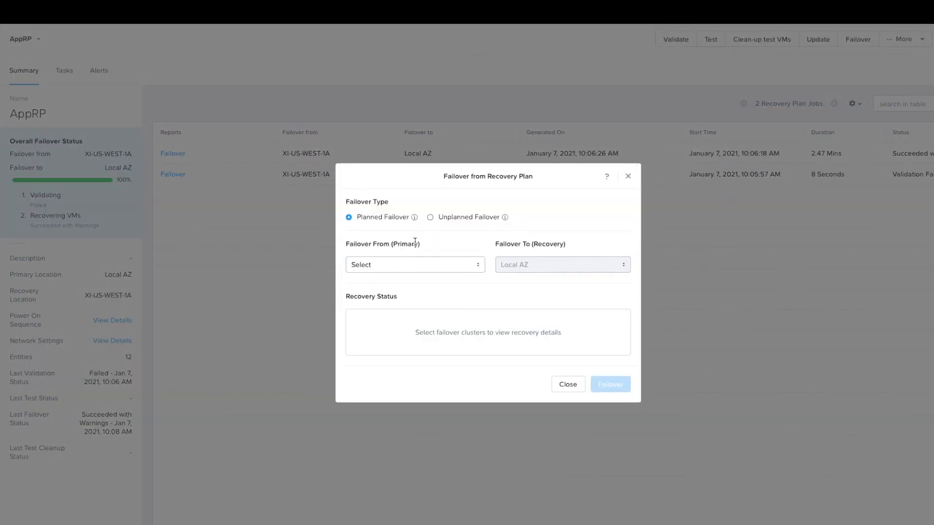
left_click(426, 271)
left_click(415, 281)
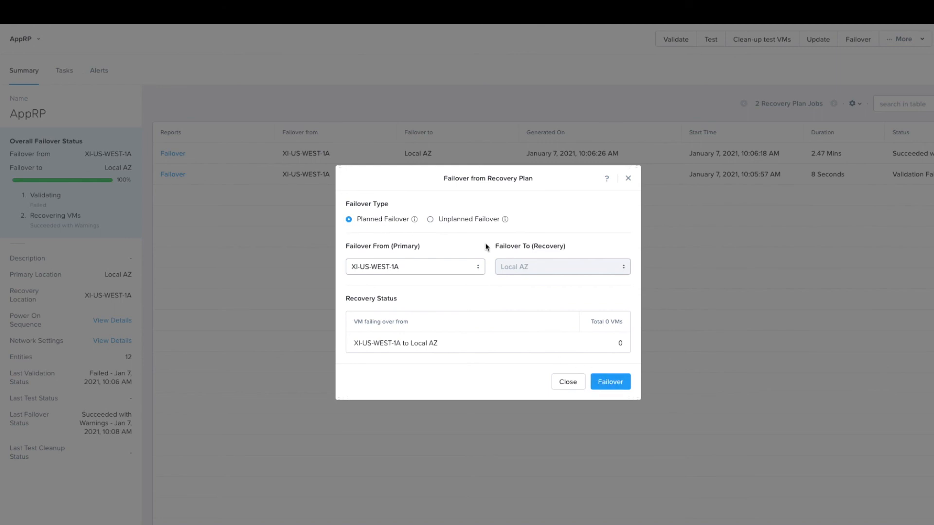
left_click(607, 381)
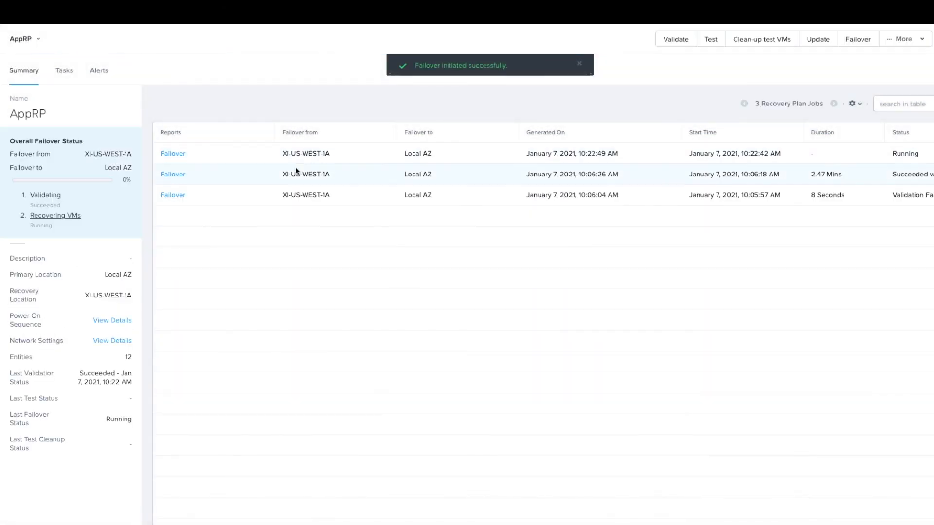
Examine the AppRP planned failover's migration and power-on tasks, and close the recovery plan
left_click(63, 71)
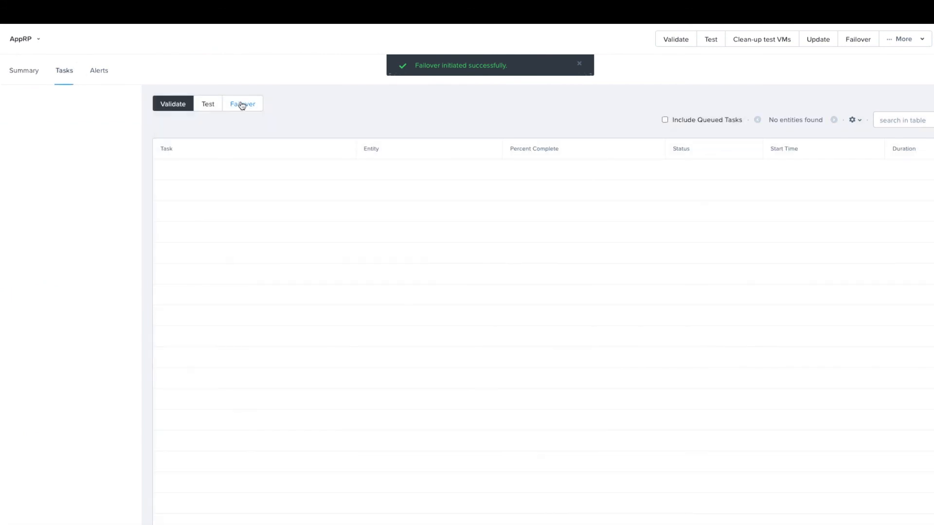
left_click(241, 104)
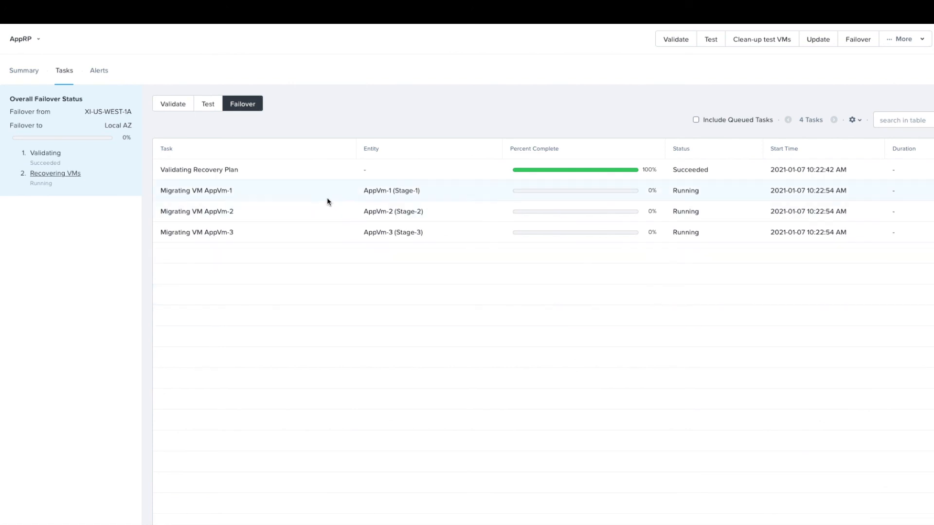
left_click(241, 109)
left_click(254, 107)
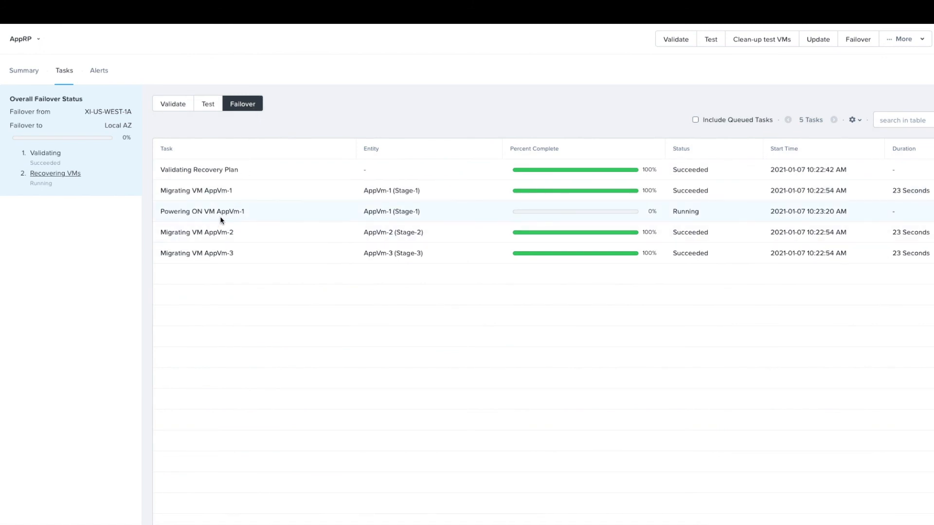
left_click(932, 39)
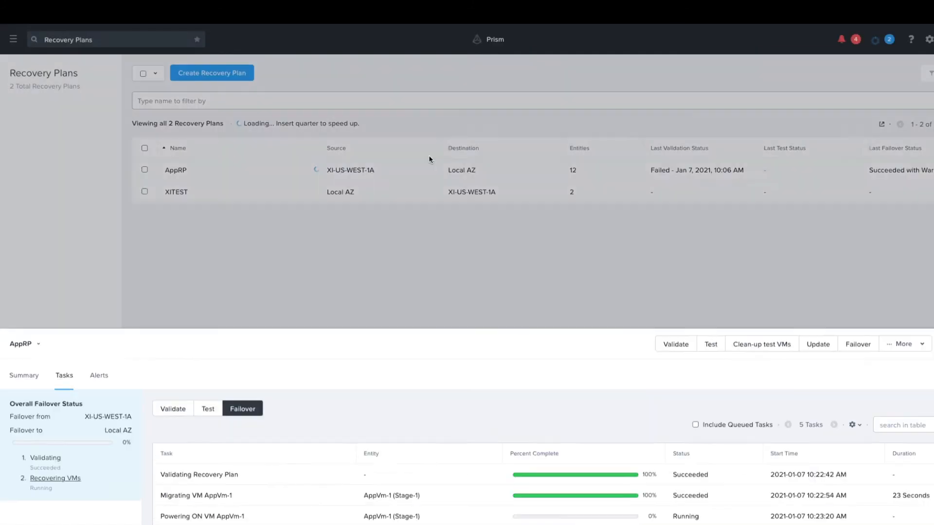
Check the recovered VMs and their power states in the Prism Central VM list, and switch to Xi Leap to view its VMs and dashboard
left_click(14, 40)
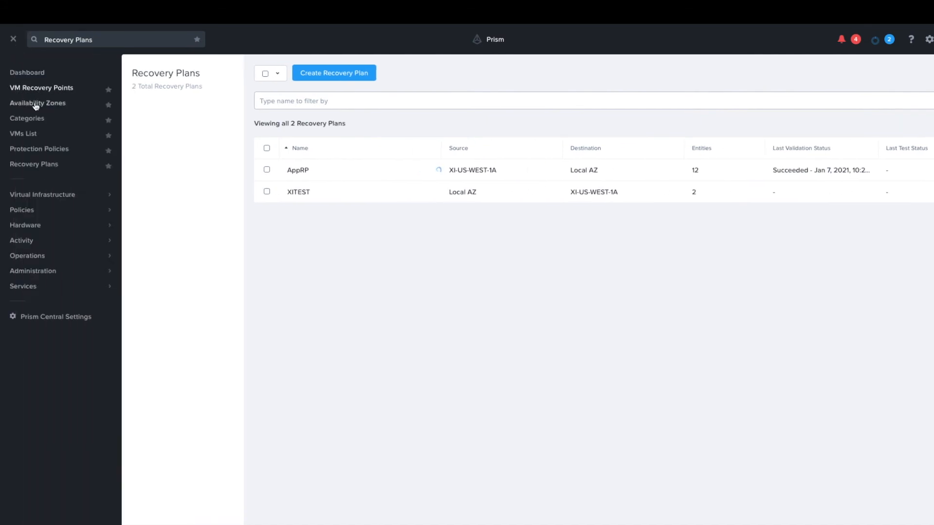
left_click(24, 134)
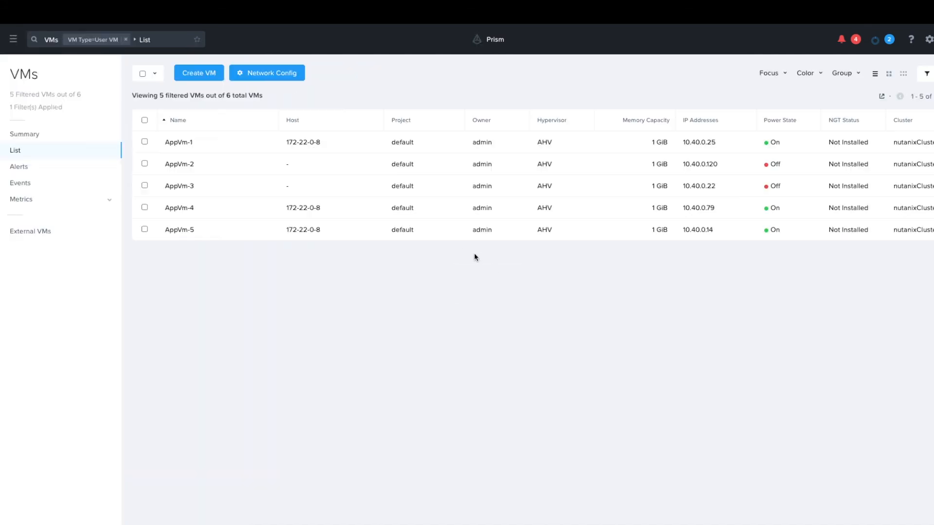
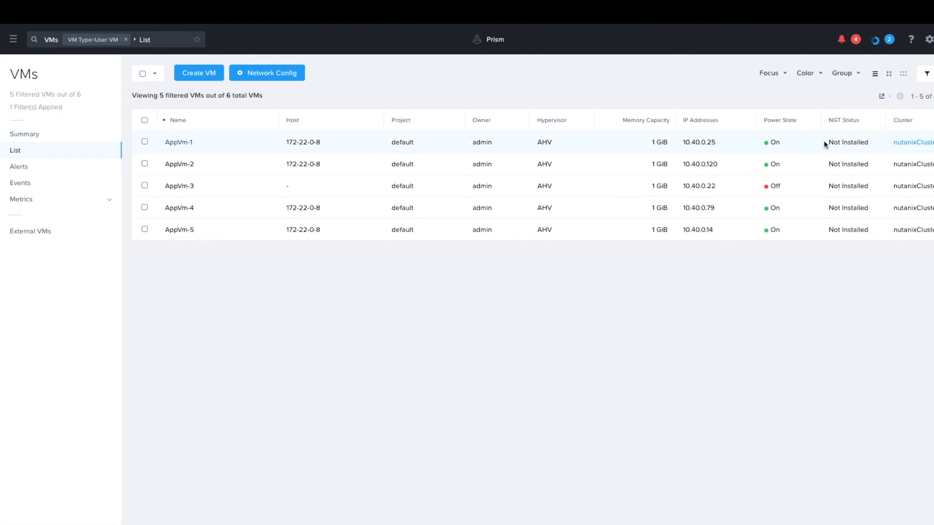
left_click(47, 153)
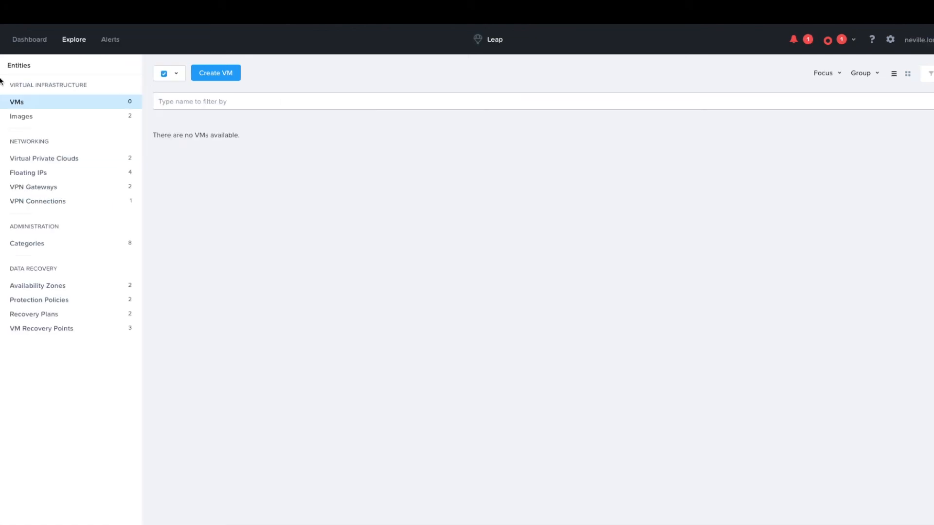
left_click(30, 39)
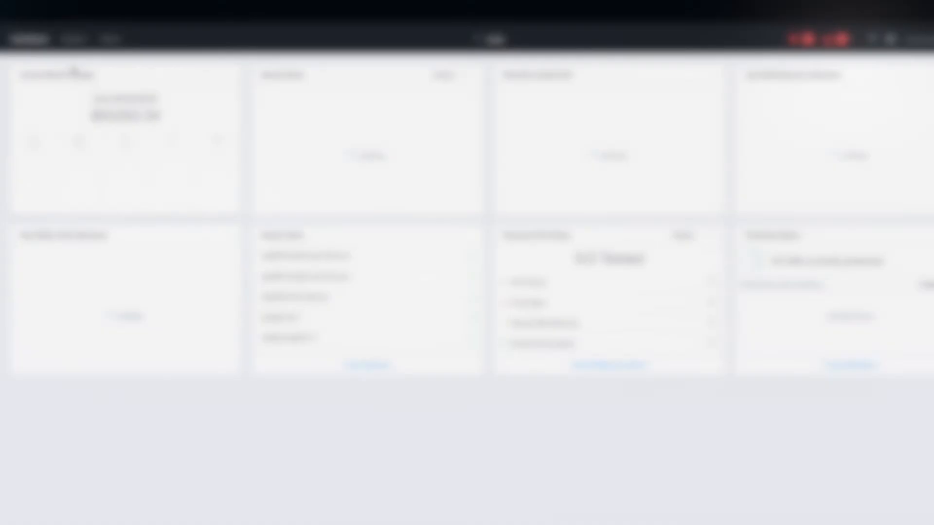